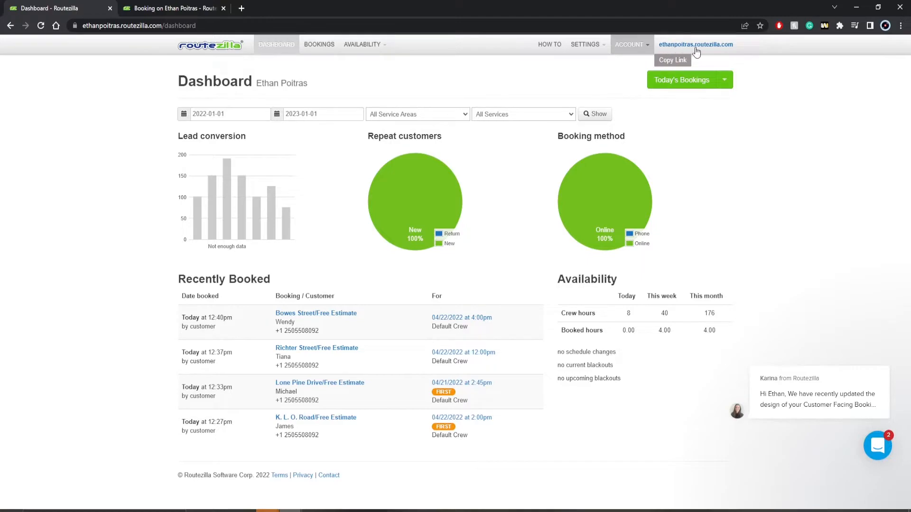
# Copy the public booking site link, scroll down the page, and bring up the support chat panel.
pyautogui.click(692, 51)
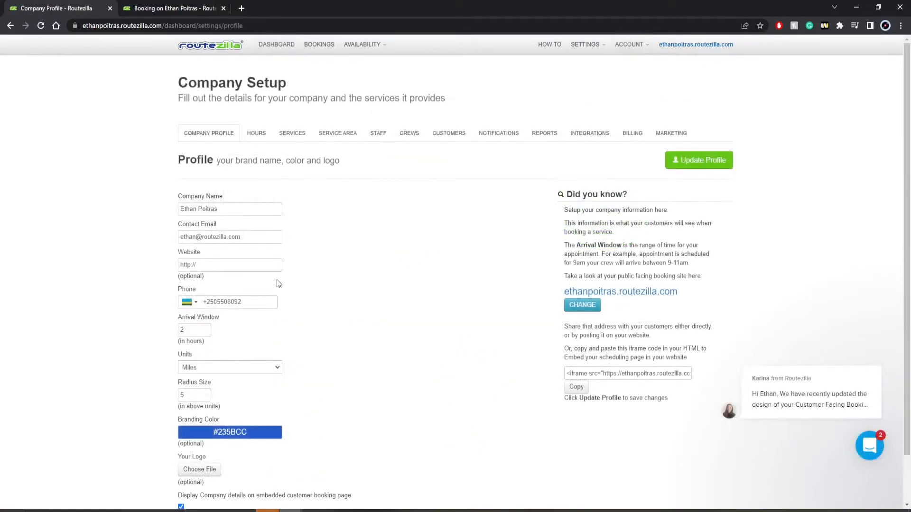
pyautogui.scroll(-1, 600, 346)
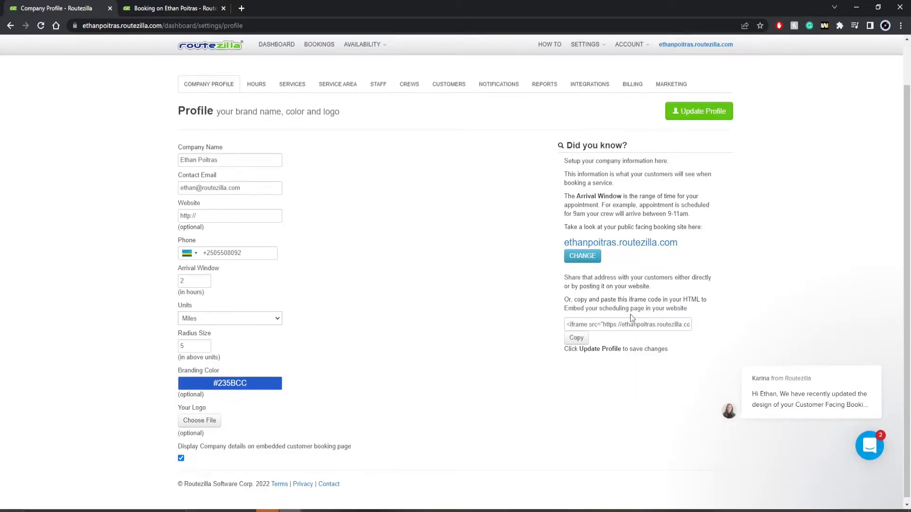
pyautogui.click(877, 450)
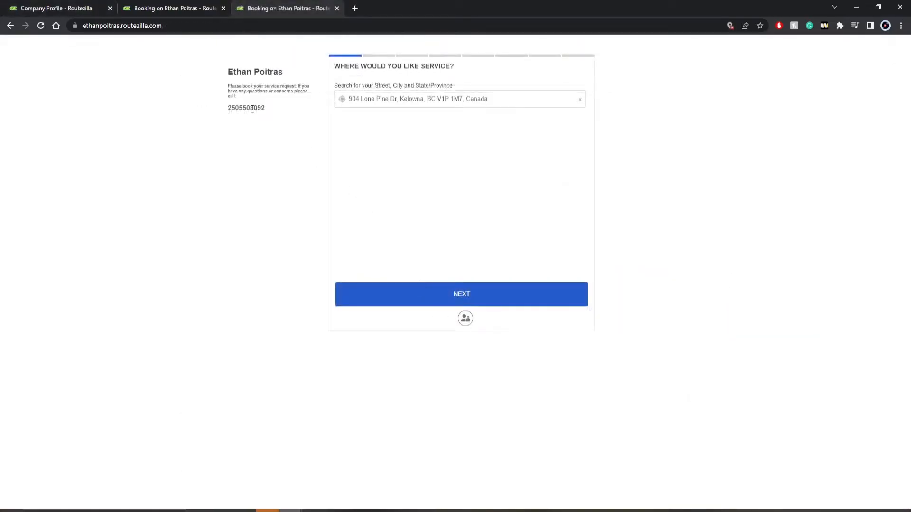
# Highlight the business phone number on the booking page, then head back to the business dashboard.
pyautogui.moveTo(243, 107); pyautogui.dragTo(272, 123)
pyautogui.click(266, 130)
pyautogui.click(464, 320)
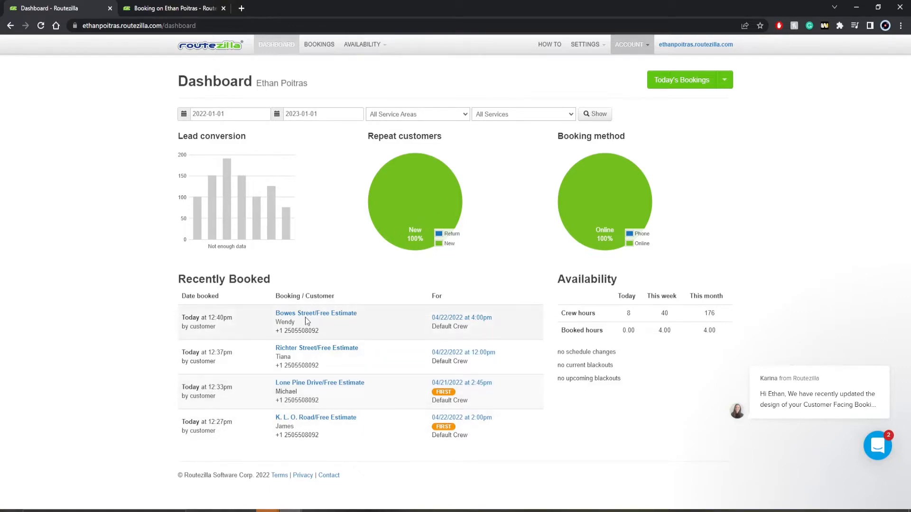
# Open the Bowes Street Free Estimate booking and save its changes.
pyautogui.click(328, 315)
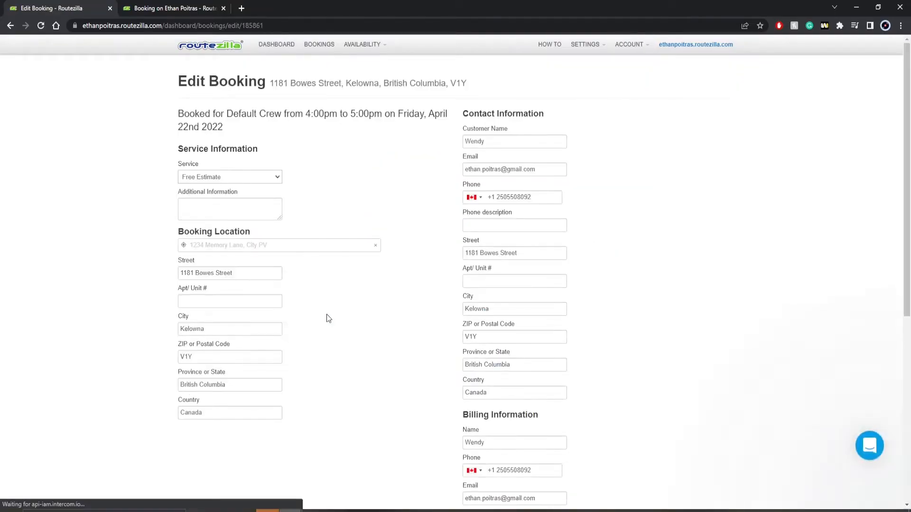
pyautogui.scroll(-1, 327, 313)
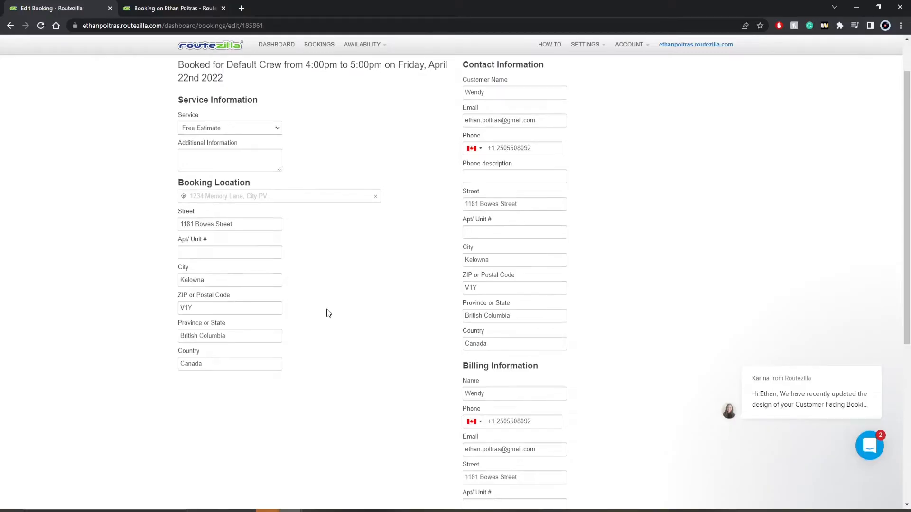
pyautogui.scroll(-2, 327, 313)
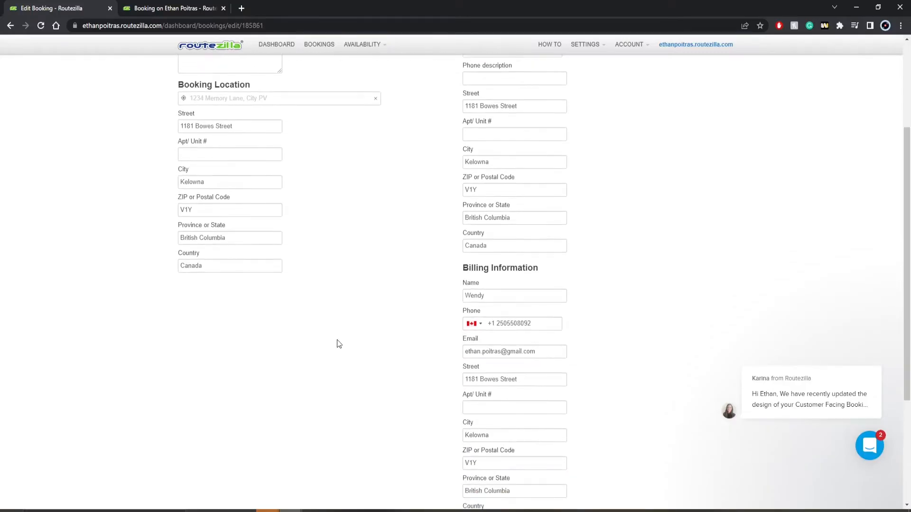
pyautogui.scroll(-1, 433, 392)
pyautogui.scroll(-3, 434, 391)
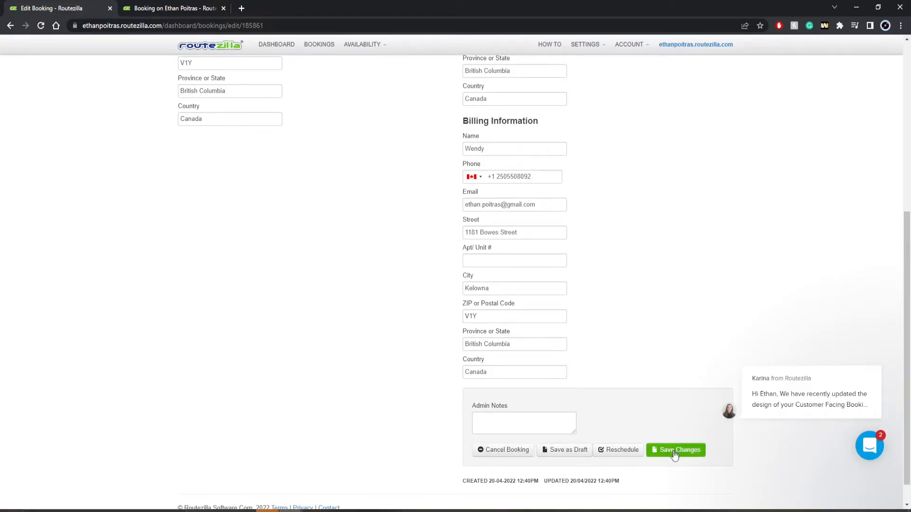
pyautogui.click(674, 452)
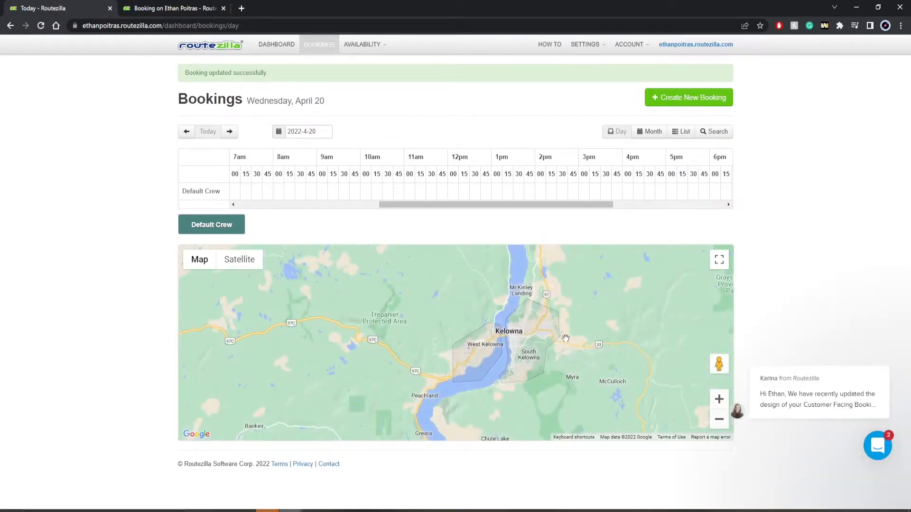
# Pan and zoom the Bookings map around Myra and Kelowna, then return to the dashboard.
pyautogui.moveTo(561, 358); pyautogui.dragTo(531, 349)
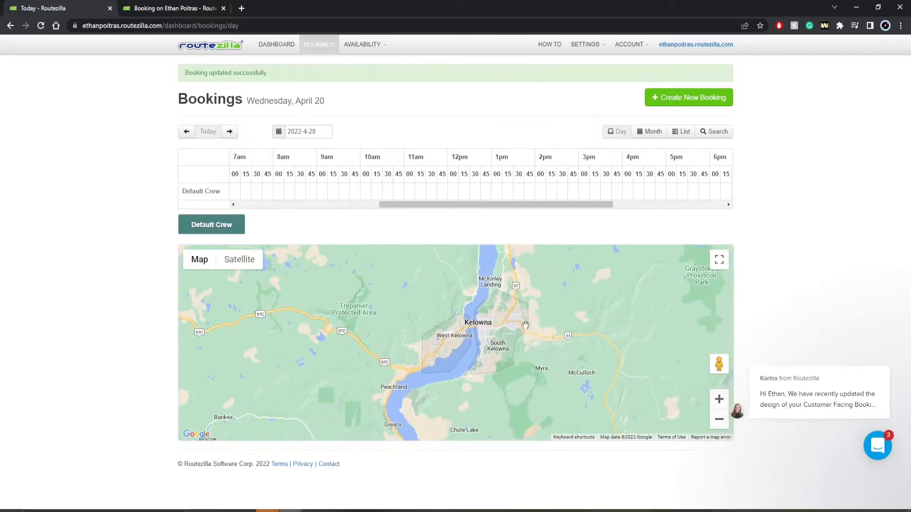
pyautogui.moveTo(503, 206); pyautogui.dragTo(568, 213)
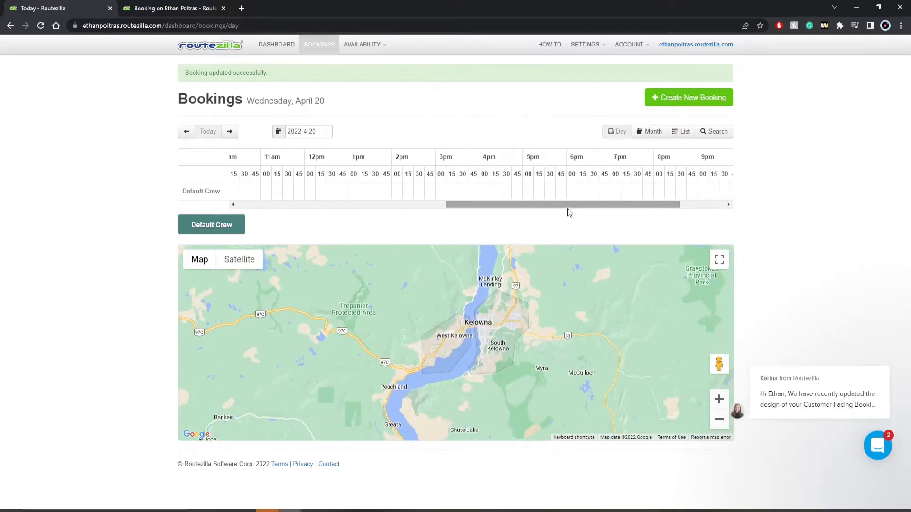
pyautogui.scroll(2, 522, 376)
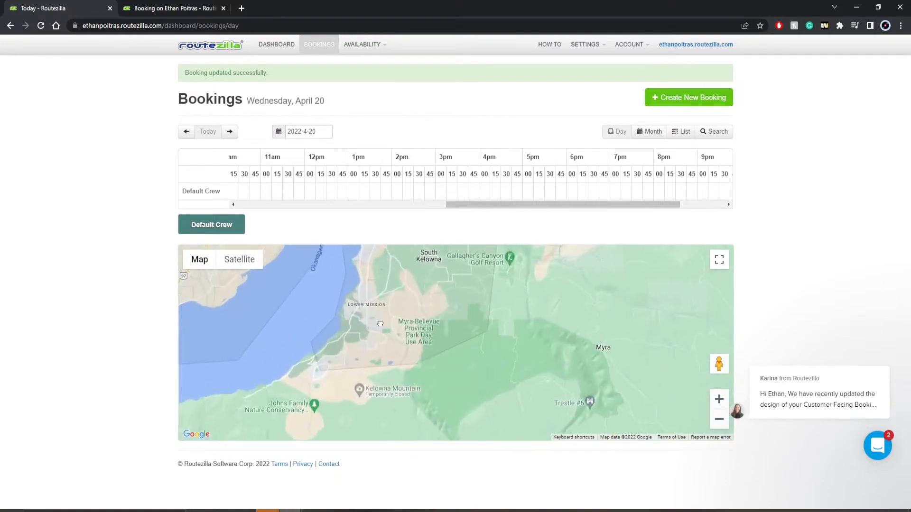
pyautogui.moveTo(379, 320); pyautogui.dragTo(409, 379)
pyautogui.moveTo(432, 325); pyautogui.dragTo(451, 367)
pyautogui.scroll(-1, 463, 346)
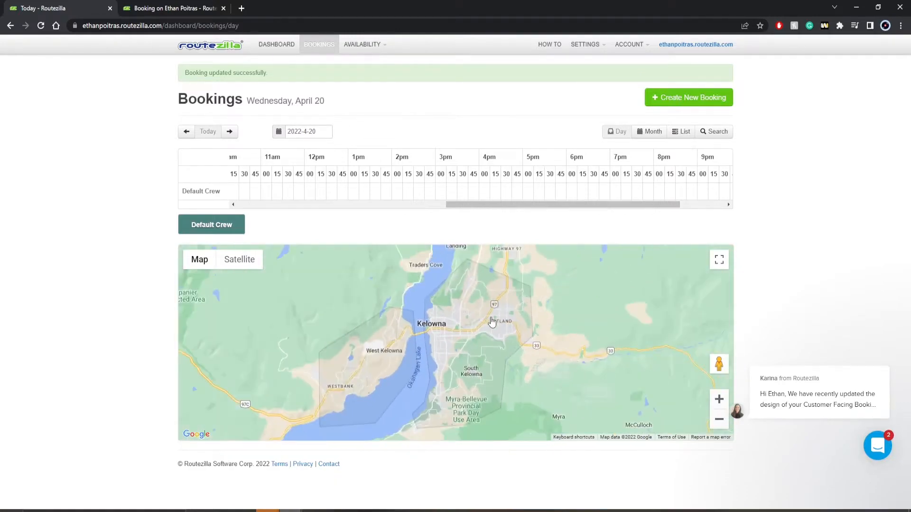
pyautogui.click(280, 49)
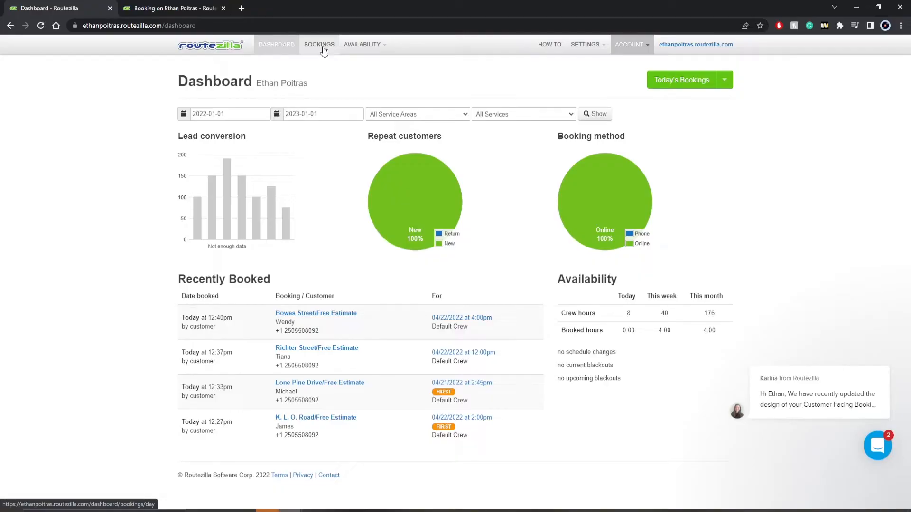
# Check the Today's Bookings list options, then reload the dashboard to show full dates and crew hours.
pyautogui.click(724, 82)
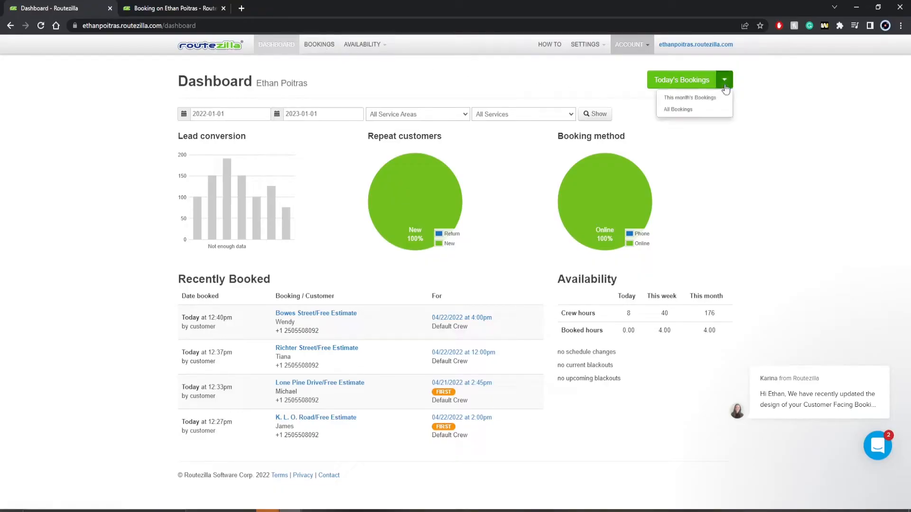
pyautogui.click(724, 134)
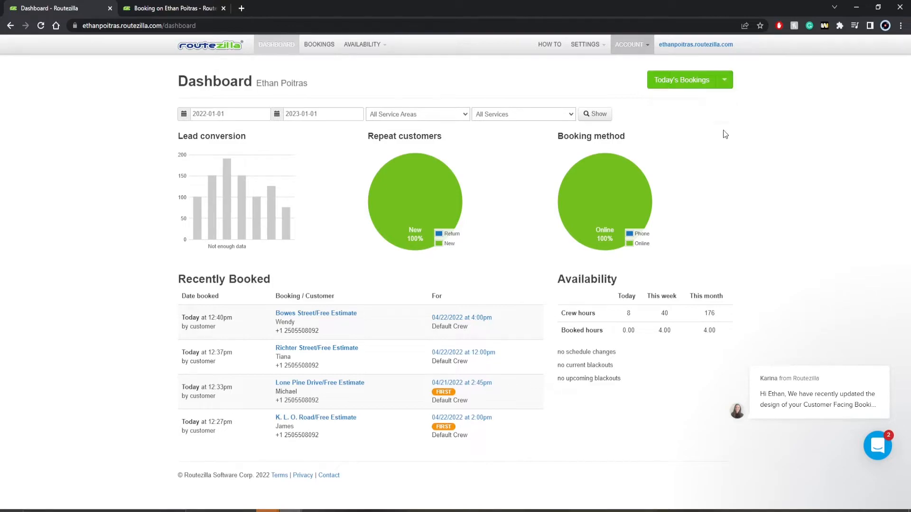
pyautogui.click(274, 50)
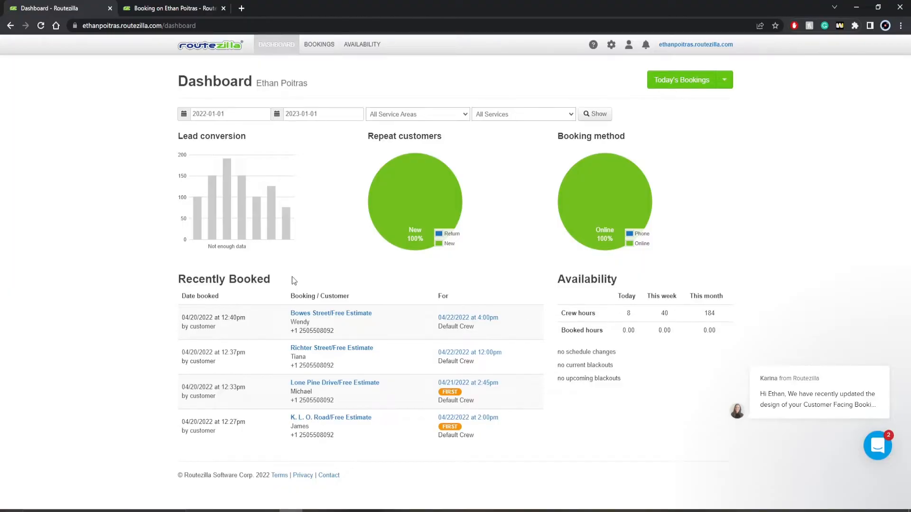
# Go to Services settings, start a new service, and scroll through the blank Create a Service form.
pyautogui.click(611, 44)
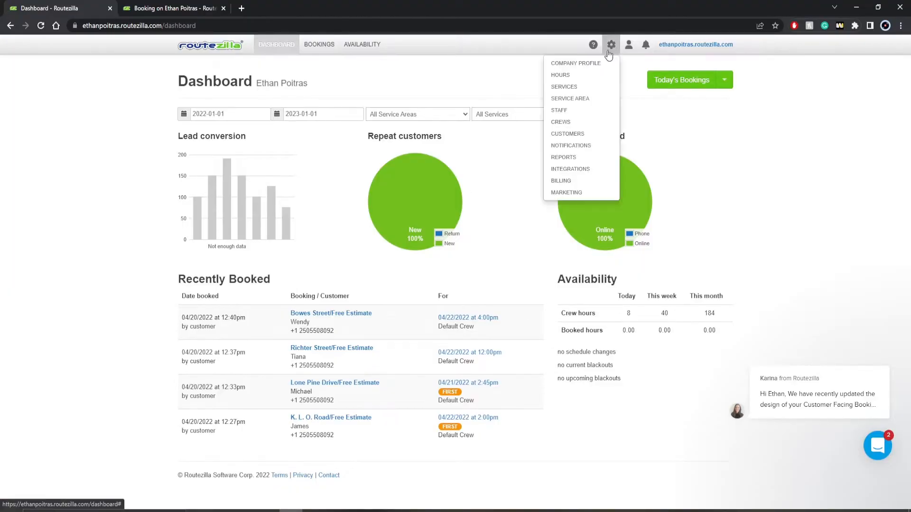
pyautogui.click(595, 89)
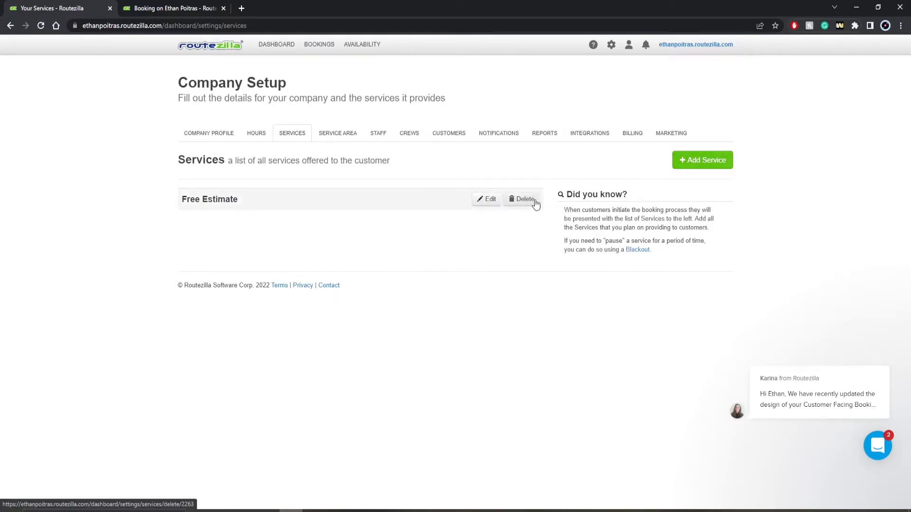
pyautogui.click(685, 164)
pyautogui.scroll(-1, 408, 244)
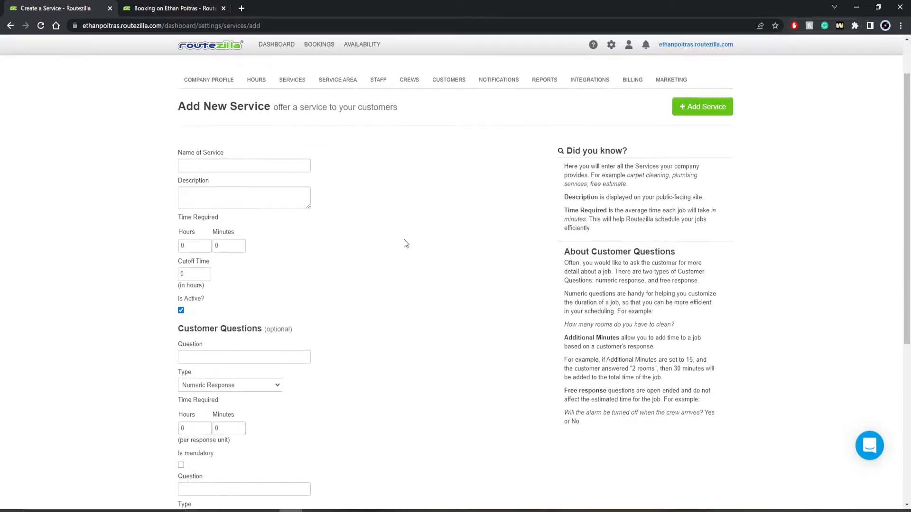
pyautogui.scroll(-1, 406, 245)
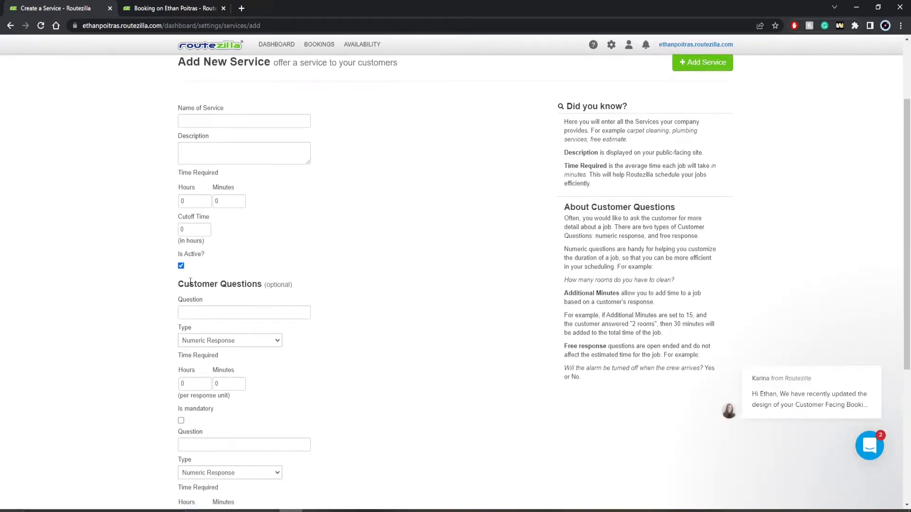
pyautogui.scroll(-1, 190, 283)
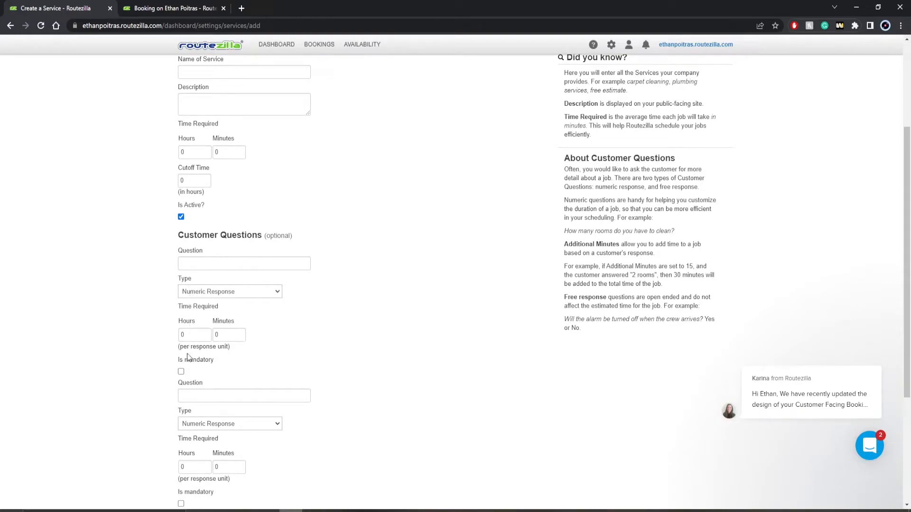
pyautogui.scroll(-1, 185, 375)
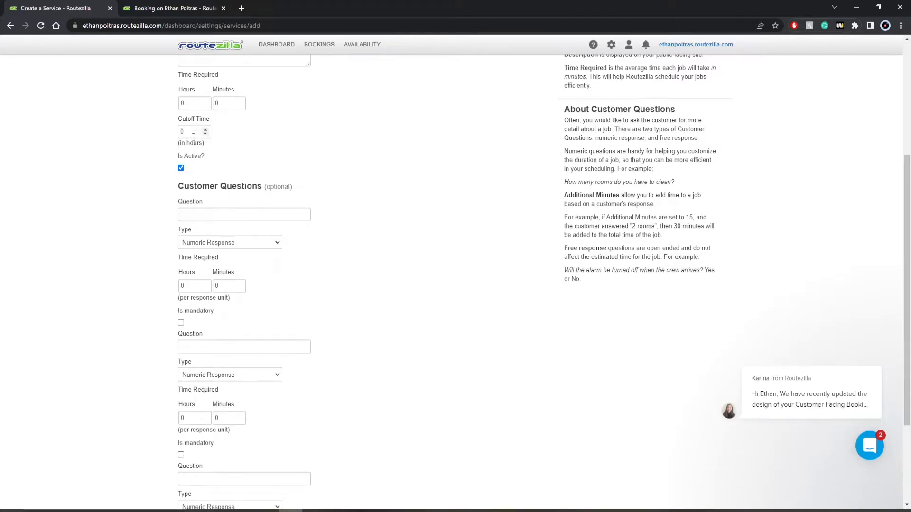
pyautogui.scroll(-1, 193, 136)
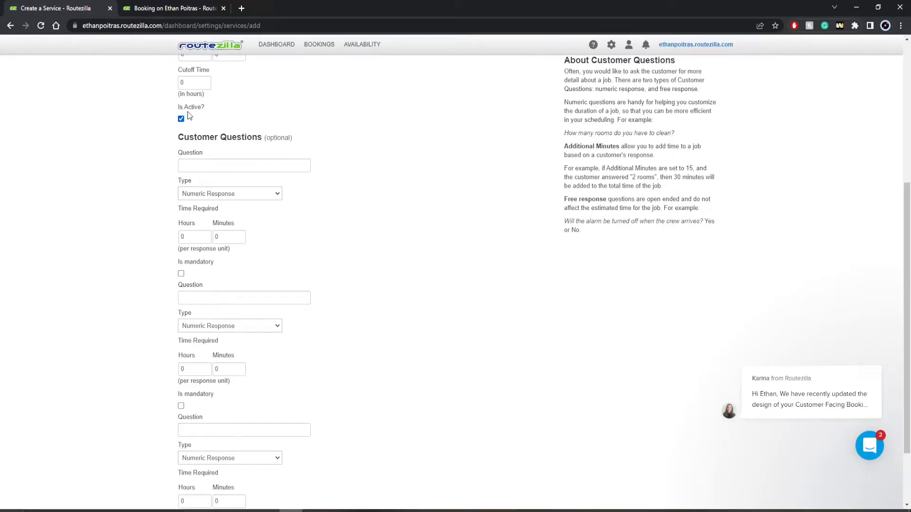
pyautogui.click(181, 119)
pyautogui.click(194, 195)
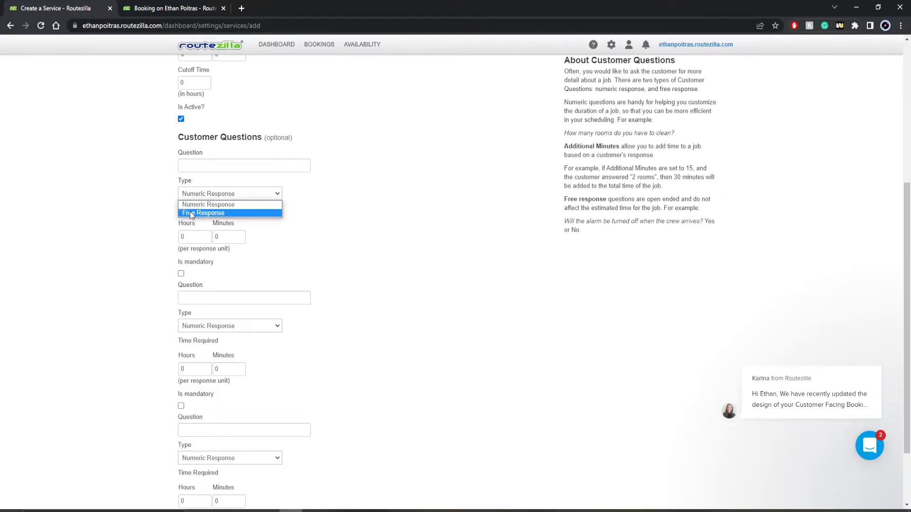
pyautogui.click(191, 213)
pyautogui.click(197, 196)
pyautogui.click(197, 205)
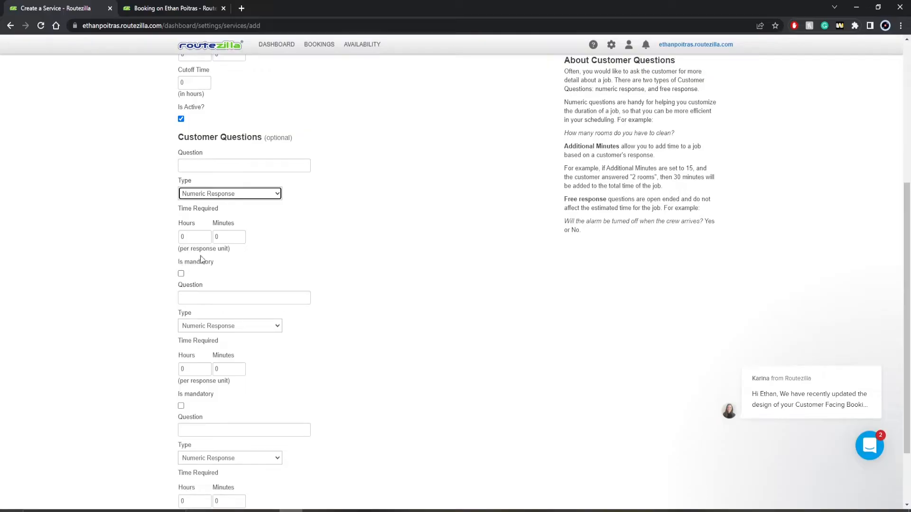
pyautogui.click(199, 166)
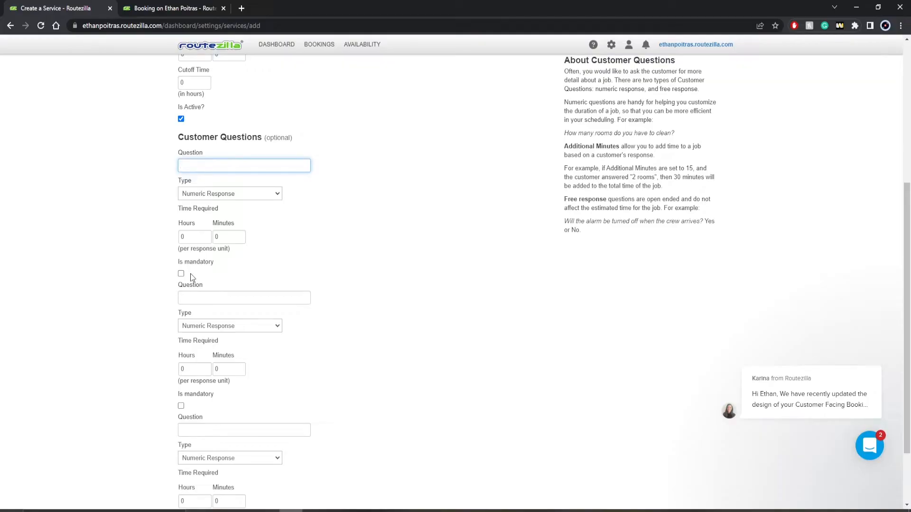
pyautogui.scroll(-3, 190, 274)
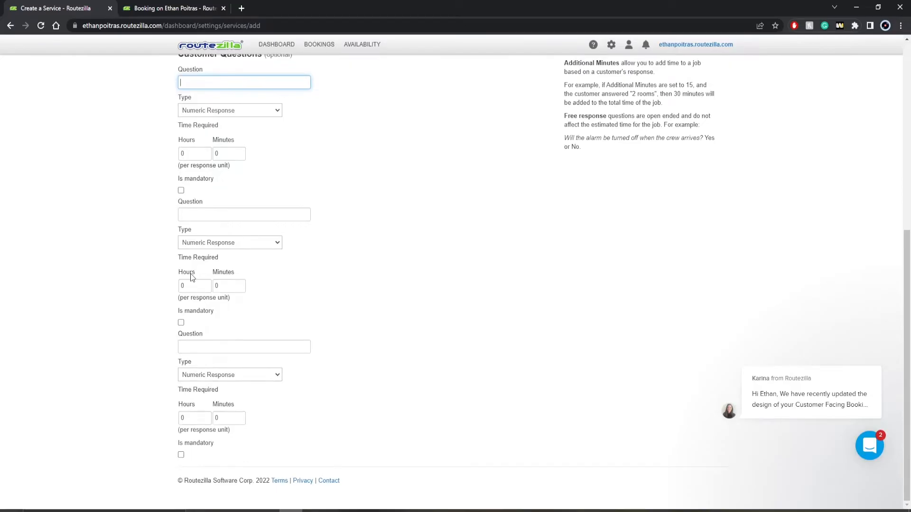
pyautogui.scroll(4, 270, 408)
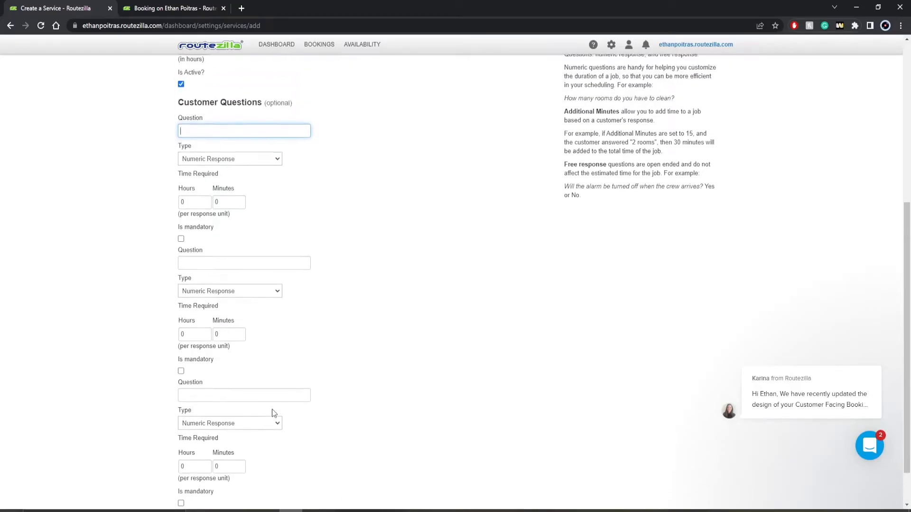
pyautogui.scroll(4, 252, 329)
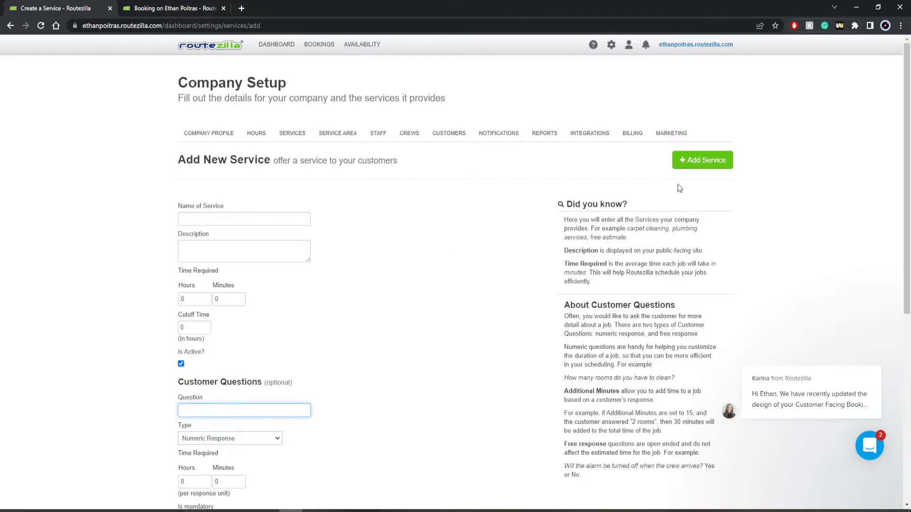
pyautogui.scroll(-4, 691, 179)
pyautogui.scroll(-3, 688, 185)
pyautogui.scroll(6, 679, 195)
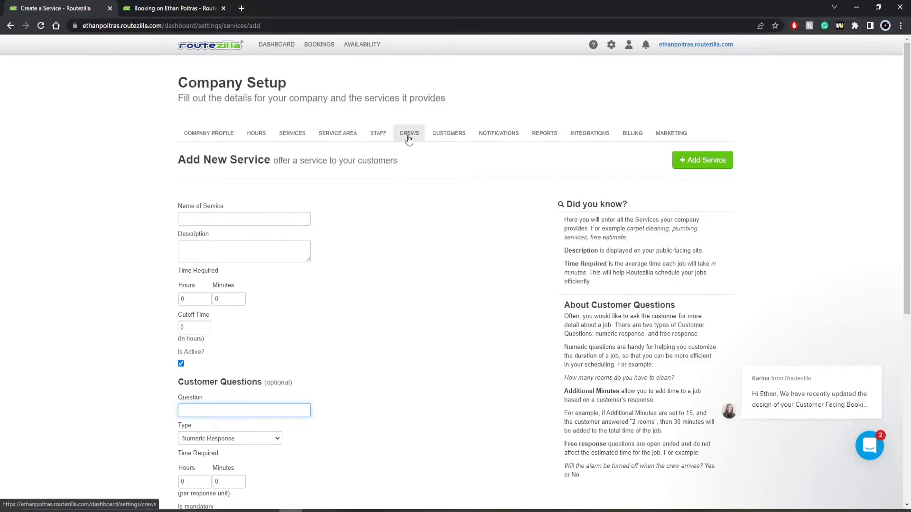
# Edit Kelowna's boundary without renaming it: remove an east point, nudge a west point, pull the east point inward.
pyautogui.click(343, 135)
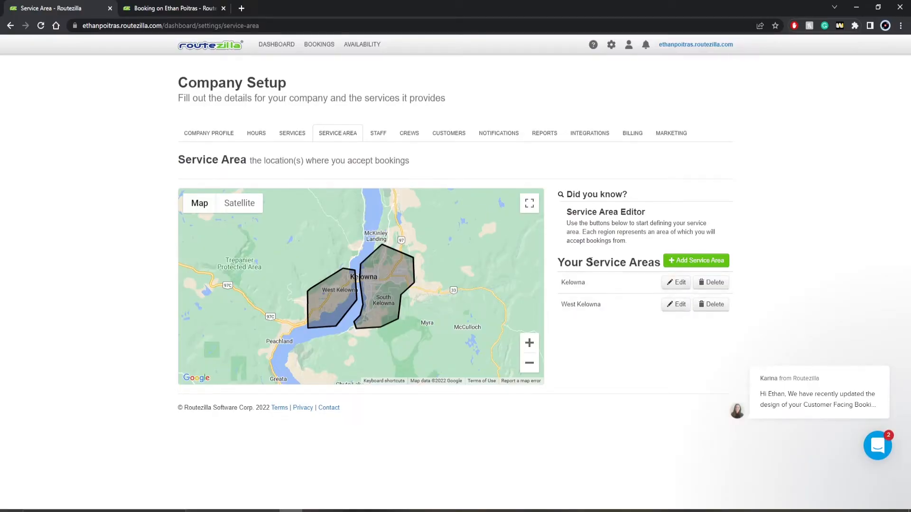
pyautogui.click(675, 284)
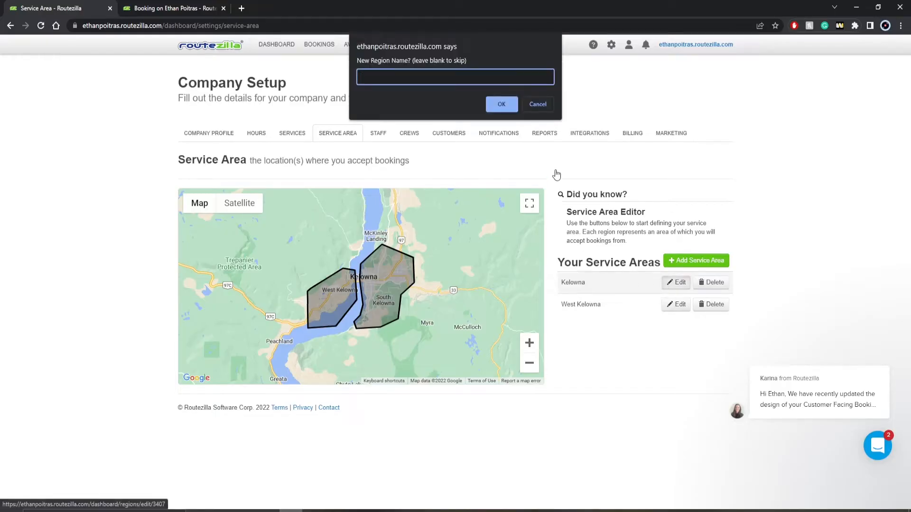
pyautogui.click(544, 109)
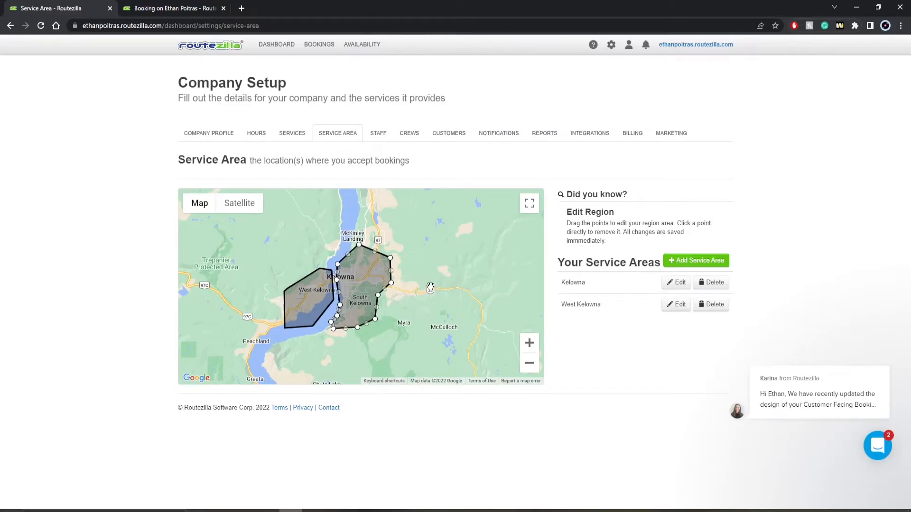
pyautogui.click(378, 298)
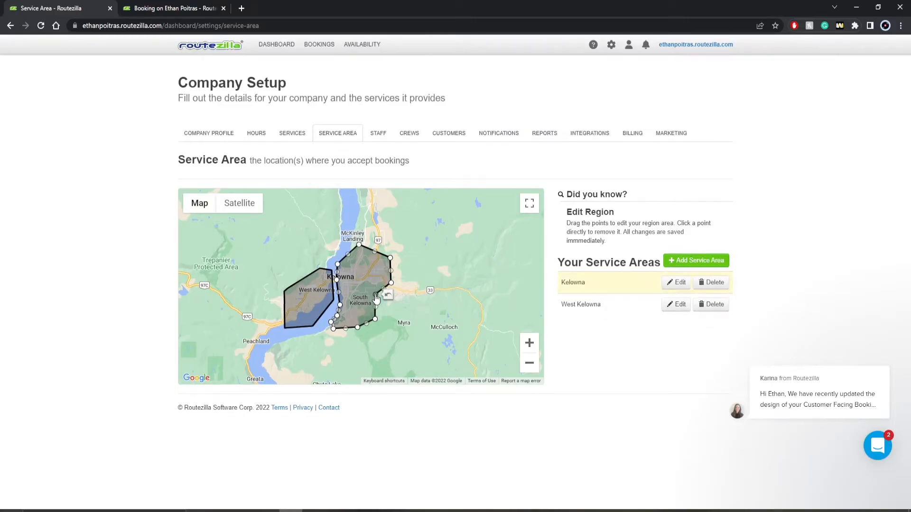
pyautogui.scroll(1, 361, 299)
pyautogui.scroll(2, 360, 299)
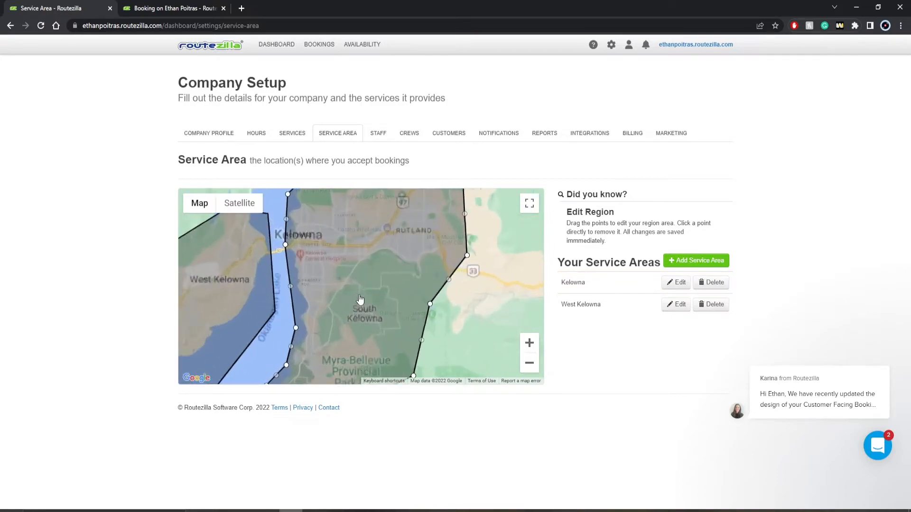
pyautogui.moveTo(283, 335); pyautogui.dragTo(290, 340)
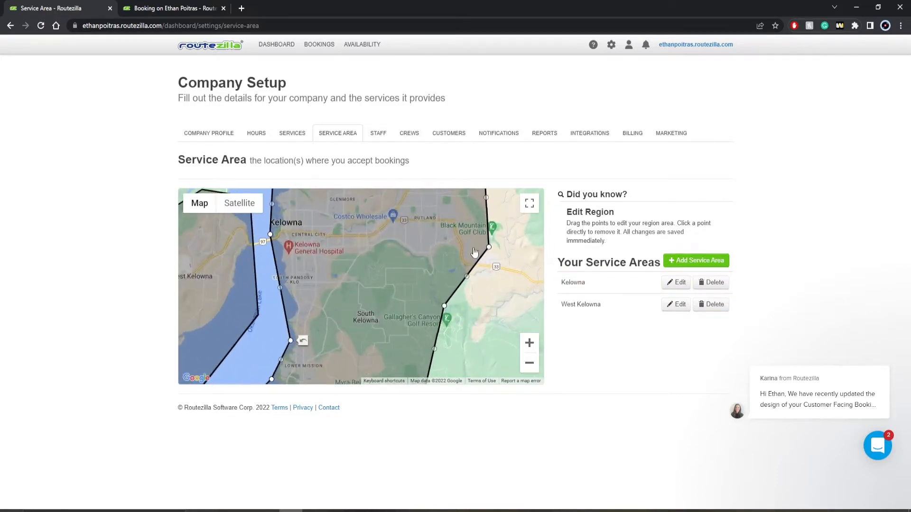
pyautogui.moveTo(489, 247); pyautogui.dragTo(465, 276)
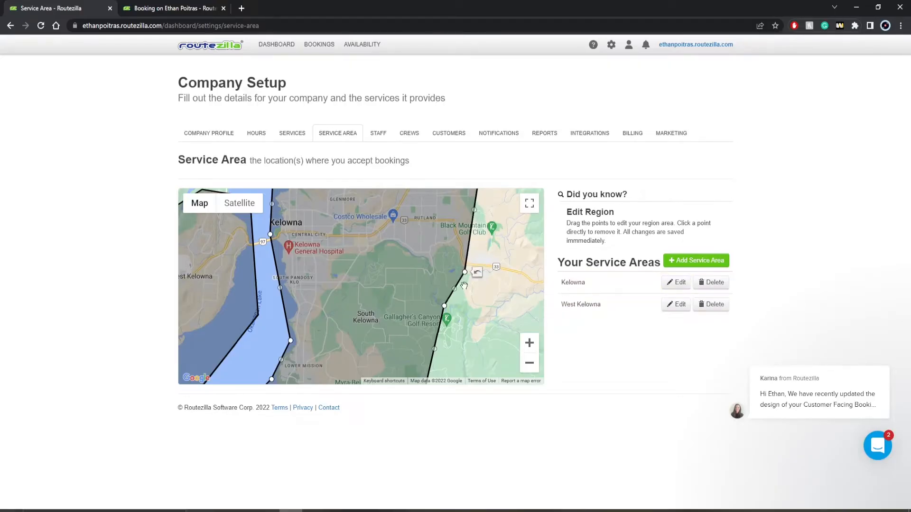
pyautogui.scroll(-1, 473, 299)
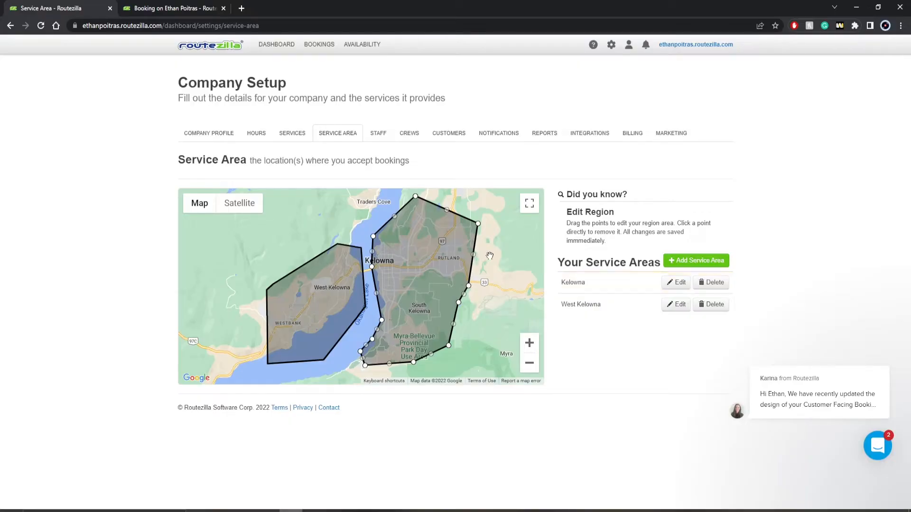
# Edit Kelowna again, keeping its name, and shift its right corner slightly inward.
pyautogui.moveTo(786, 382)
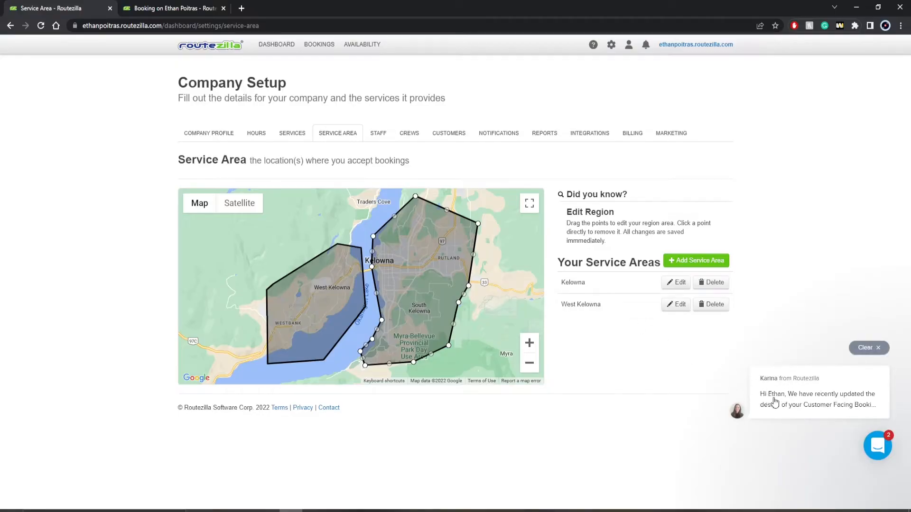
pyautogui.click(676, 283)
pyautogui.click(535, 104)
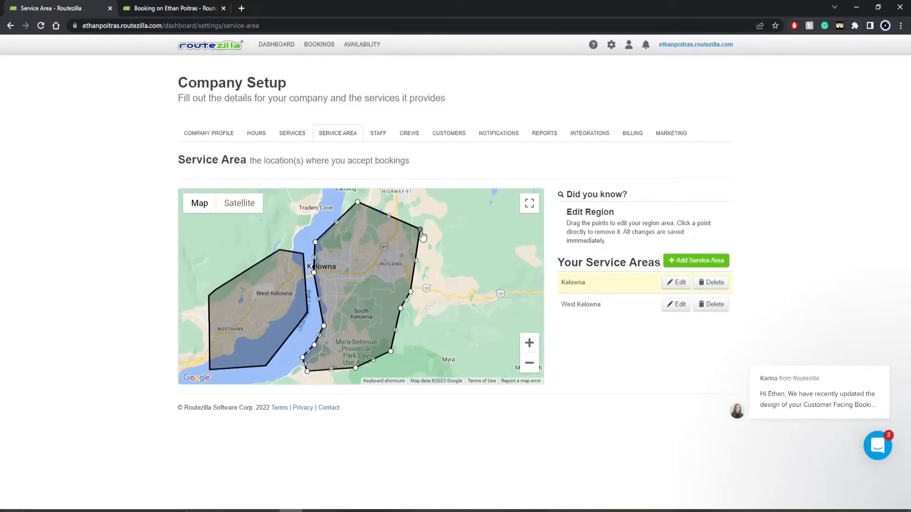
pyautogui.moveTo(420, 230)
pyautogui.mouseDown()
pyautogui.moveTo(356, 270)
pyautogui.moveTo(405, 233)
pyautogui.moveTo(432, 229)
pyautogui.mouseUp()
pyautogui.click(694, 261)
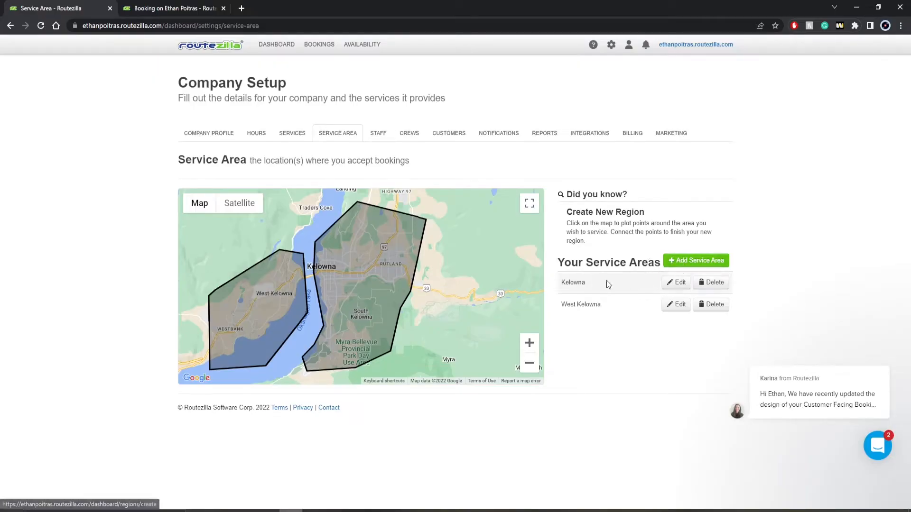
# Outline a five-corner service area near Myra, close it on the first point, and name it 'Name'.
pyautogui.click(445, 307)
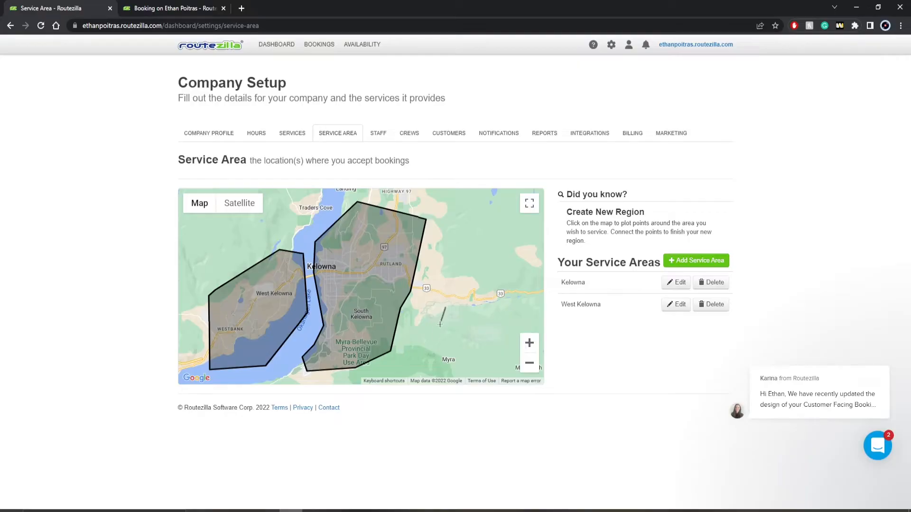
pyautogui.click(423, 350)
pyautogui.click(490, 350)
pyautogui.click(475, 303)
pyautogui.click(395, 268)
pyautogui.click(445, 309)
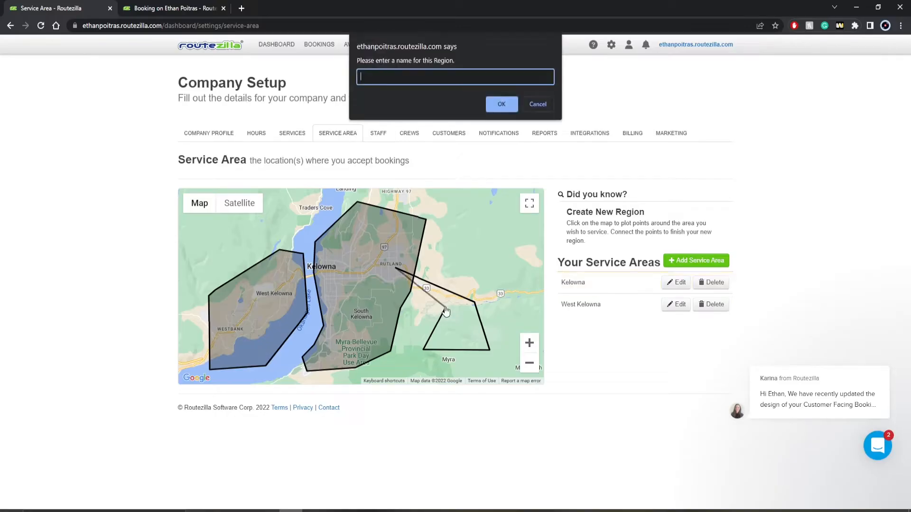
pyautogui.write('Name')
pyautogui.press('Return')
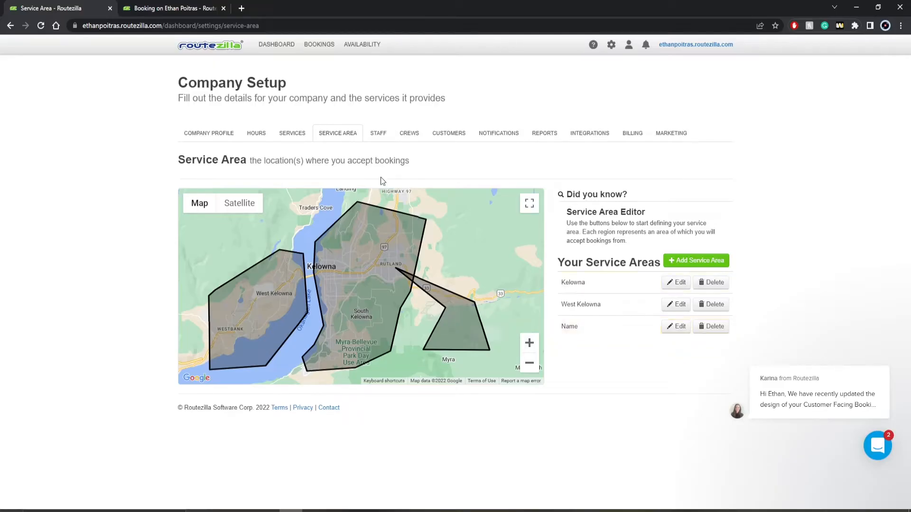
pyautogui.click(402, 136)
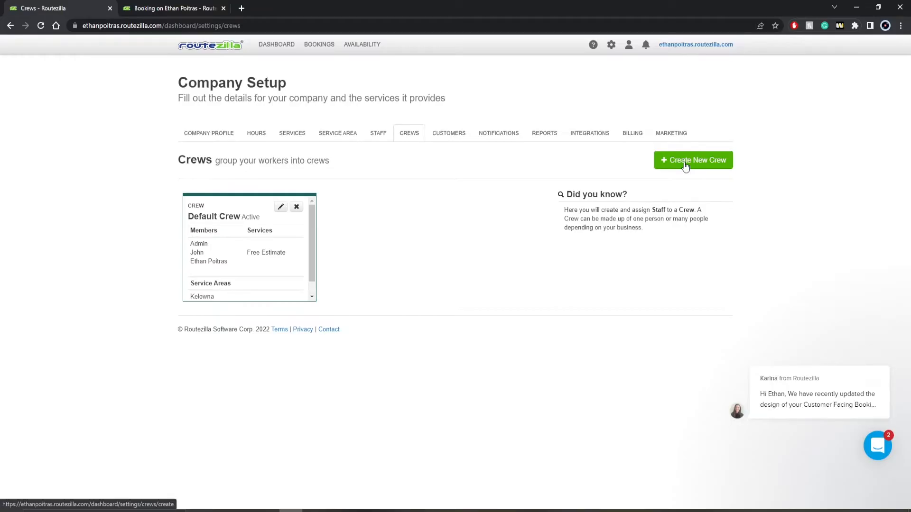
# Set the Default Crew's serviceable areas to Name instead of Kelowna and save.
pyautogui.click(281, 208)
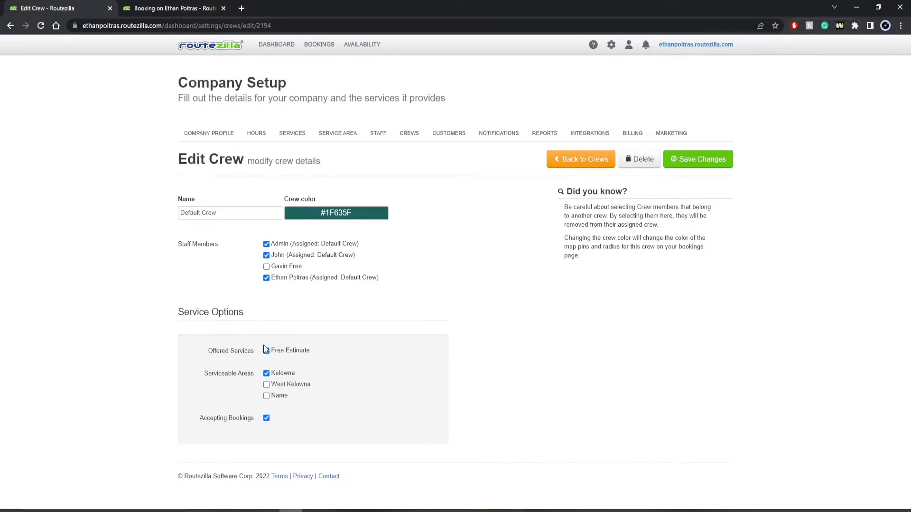
pyautogui.click(267, 398)
pyautogui.click(266, 375)
pyautogui.click(693, 167)
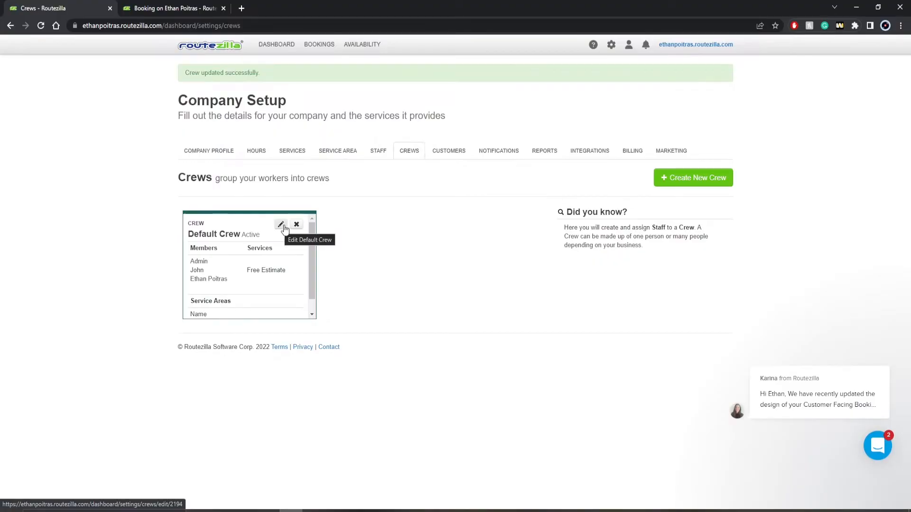
# Browse the Staff list, reopen the Default Crew, and try its colour picker, keeping #1F635F.
pyautogui.click(378, 151)
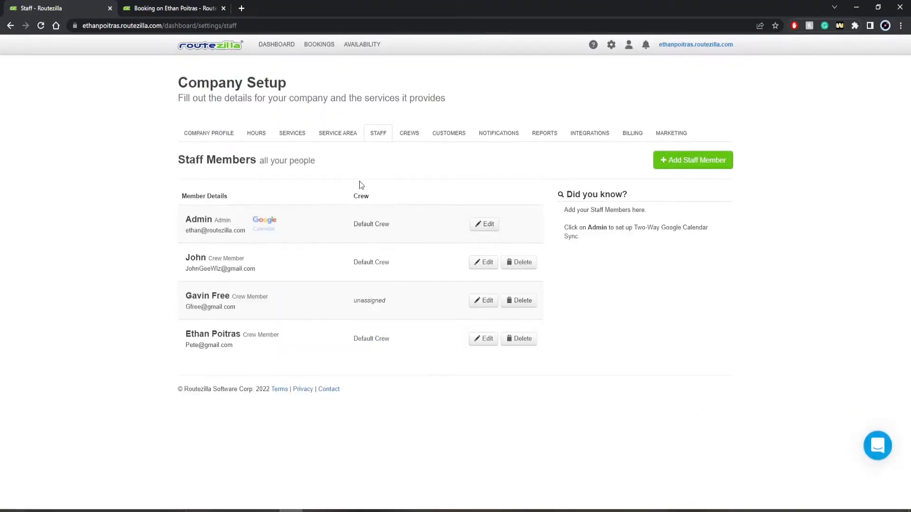
pyautogui.click(682, 163)
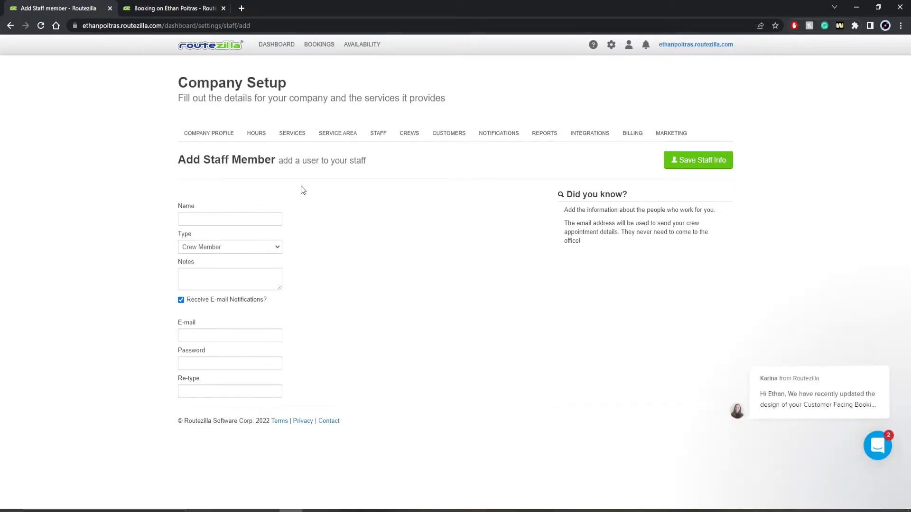
pyautogui.click(403, 135)
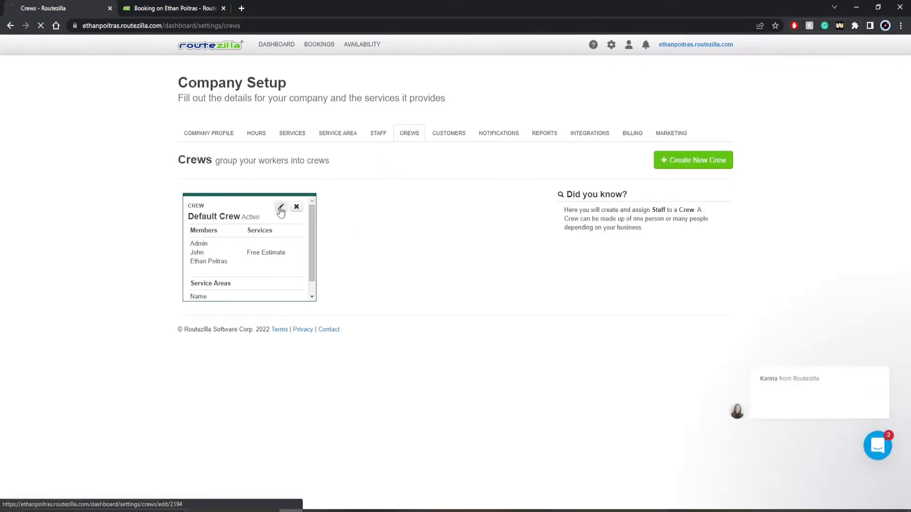
pyautogui.click(280, 209)
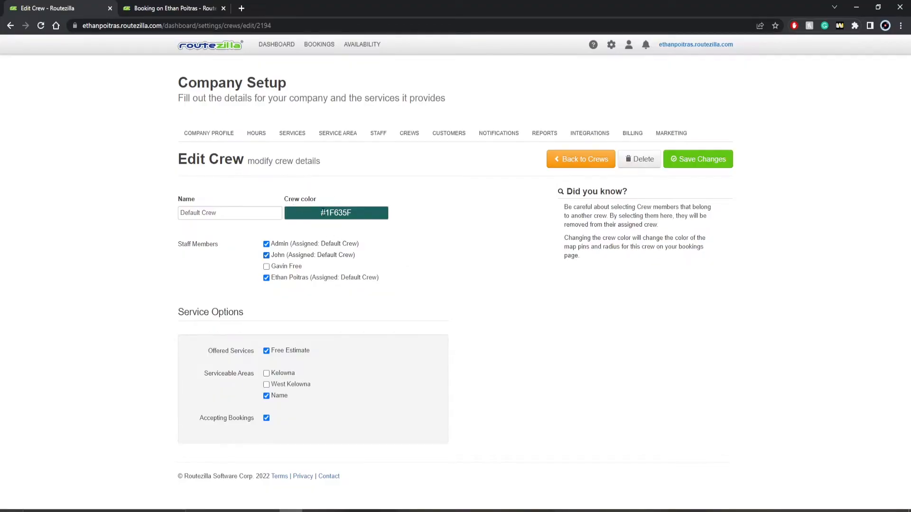
pyautogui.click(336, 212)
pyautogui.moveTo(334, 233)
pyautogui.mouseDown()
pyautogui.moveTo(346, 230)
pyautogui.moveTo(326, 229)
pyautogui.moveTo(328, 237)
pyautogui.mouseUp()
pyautogui.click(405, 254)
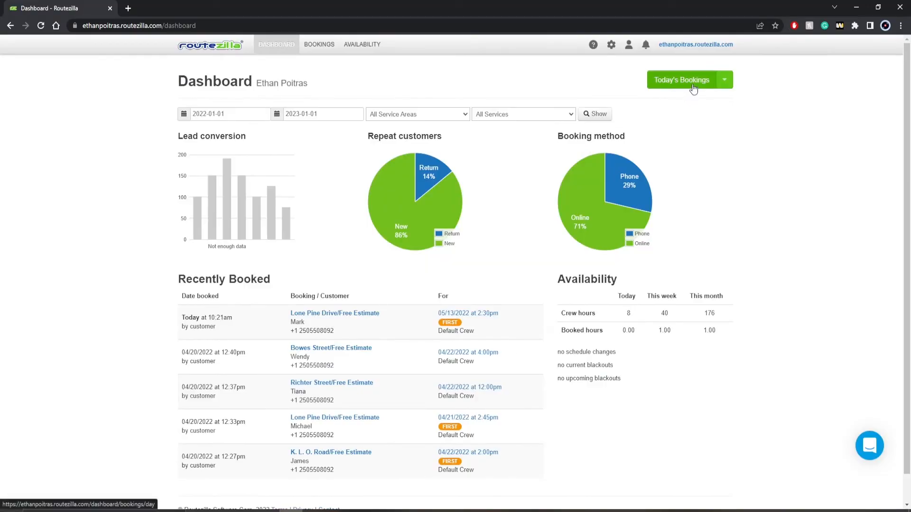
# Show the bookings for Friday, May 13 and centre the map on the booking.
pyautogui.click(693, 89)
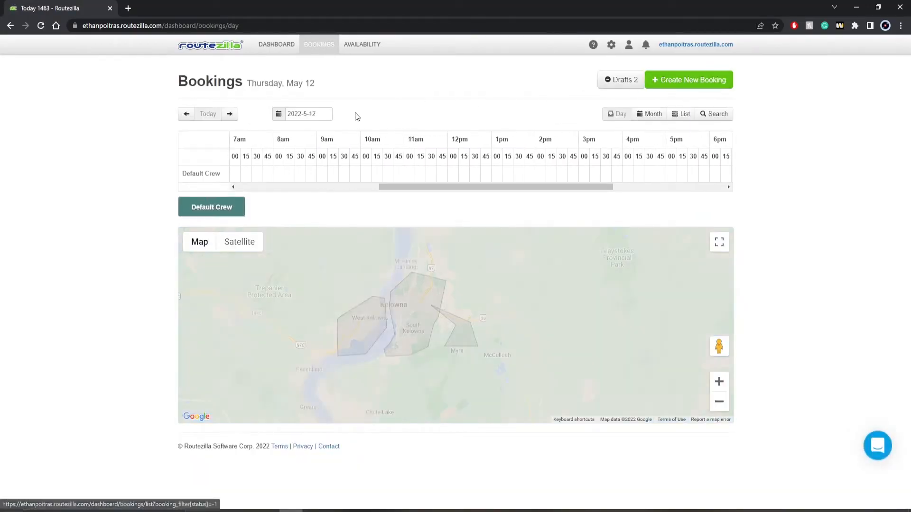
pyautogui.click(319, 115)
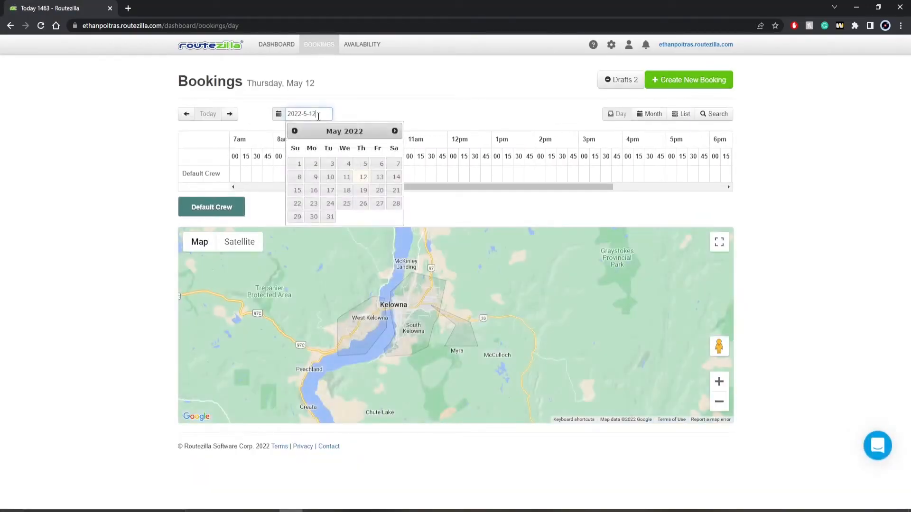
pyautogui.click(380, 177)
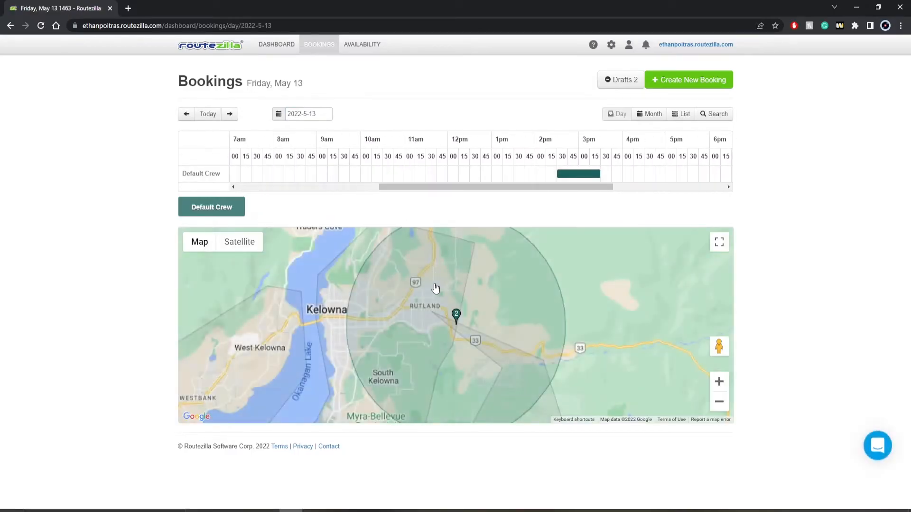
pyautogui.moveTo(420, 317); pyautogui.dragTo(439, 302)
pyautogui.scroll(2, 447, 302)
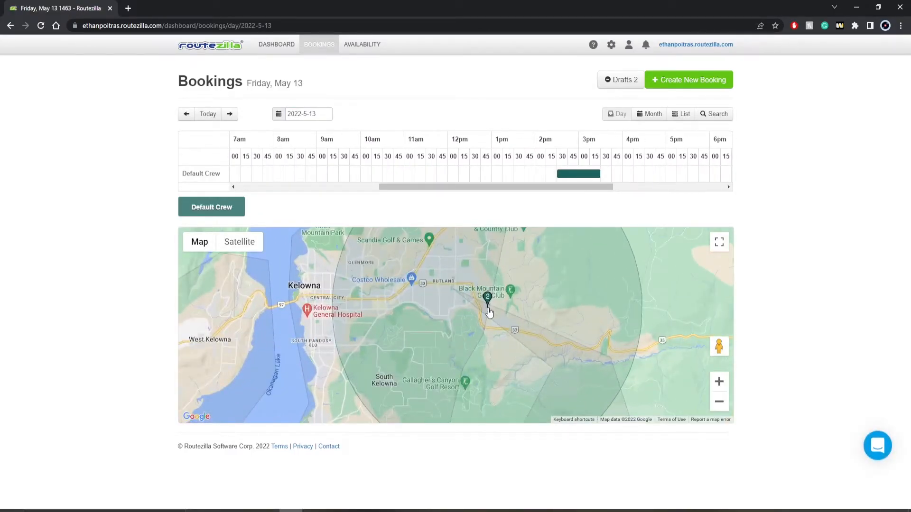
pyautogui.scroll(-2, 490, 314)
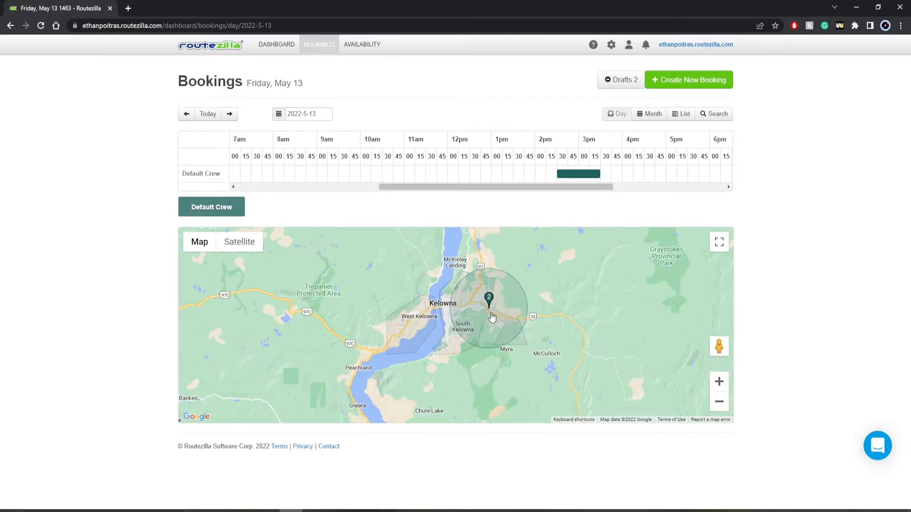
pyautogui.scroll(1, 492, 317)
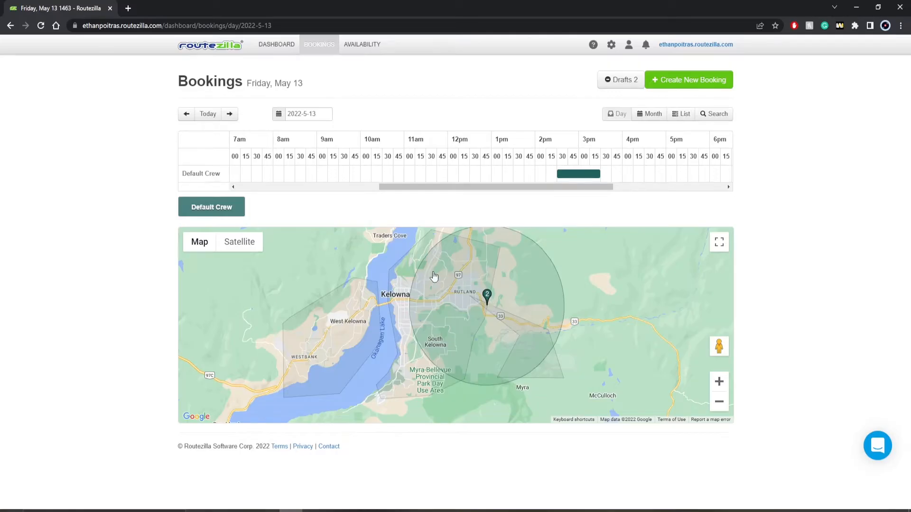
# Resize the Default Crew's service-area circle, finally shrinking it to a small radius around the pin.
pyautogui.click(238, 209)
pyautogui.moveTo(409, 305); pyautogui.dragTo(327, 302)
pyautogui.click(241, 215)
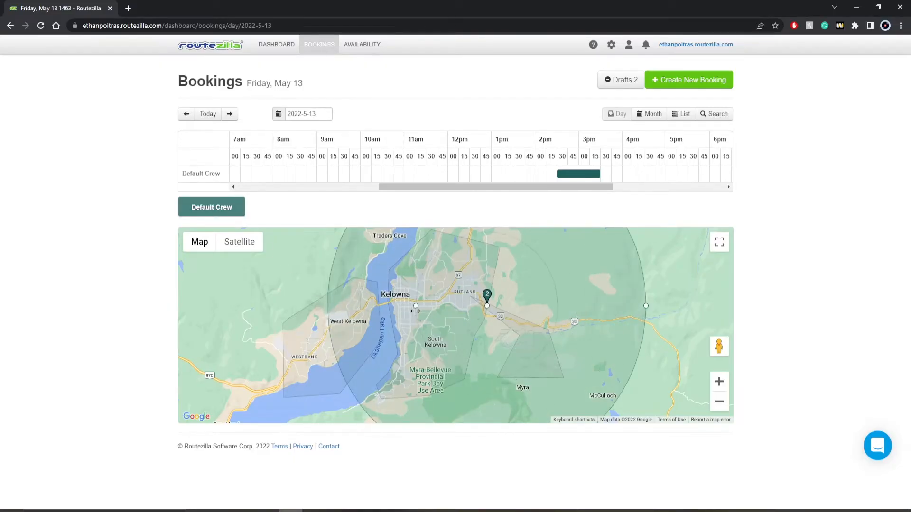
pyautogui.moveTo(478, 322); pyautogui.dragTo(467, 329)
pyautogui.scroll(3, 484, 316)
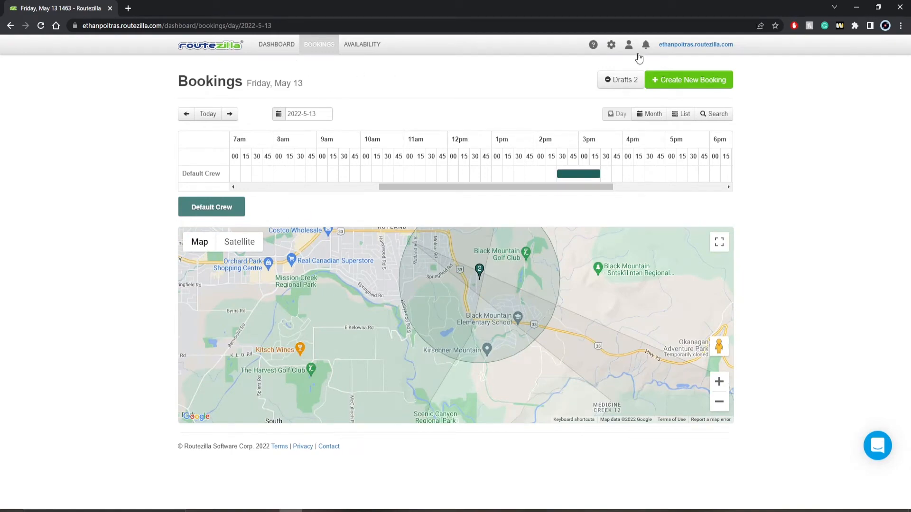
pyautogui.click(611, 45)
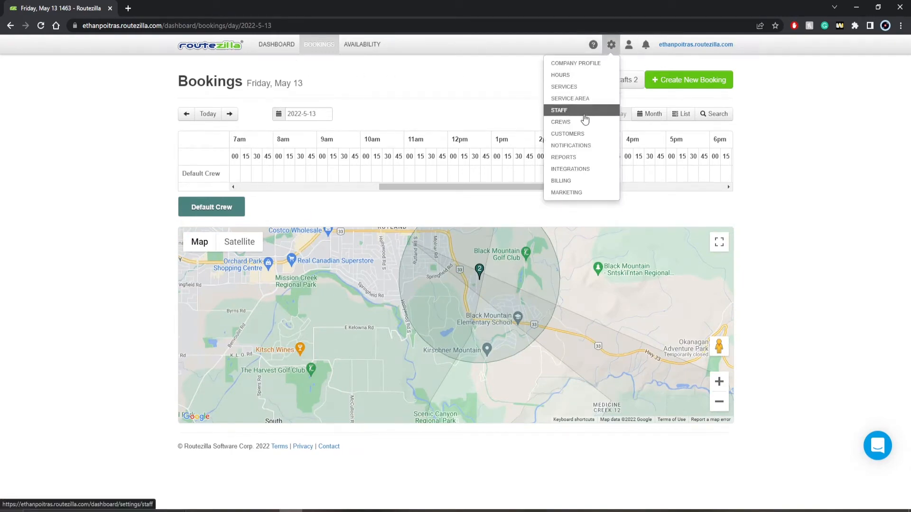
# Look over the Company Profile, then go via the dashboard to the Staff settings page.
pyautogui.click(571, 66)
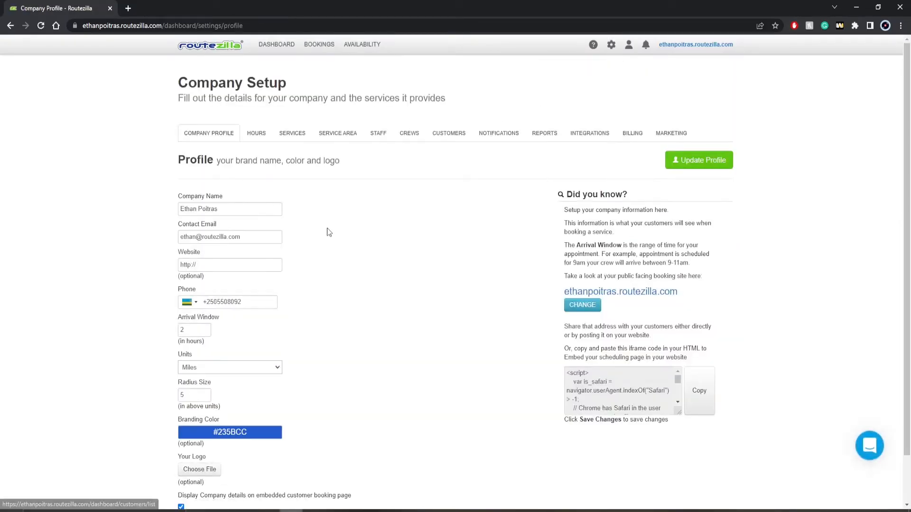
pyautogui.scroll(-1, 288, 264)
pyautogui.scroll(-1, 288, 265)
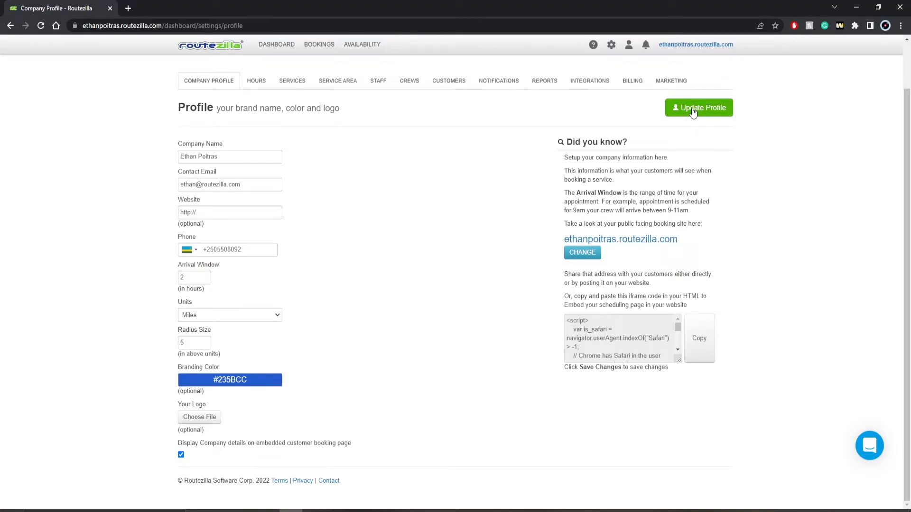
pyautogui.click(278, 45)
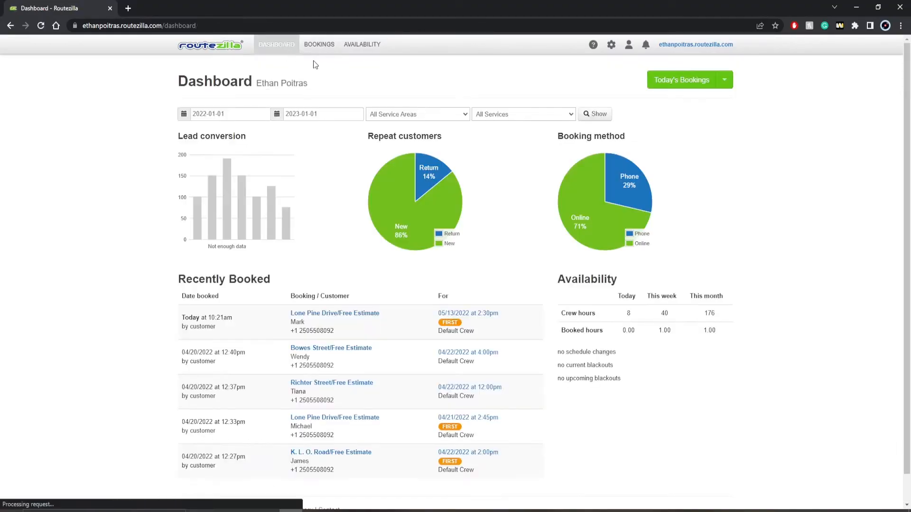
pyautogui.click(611, 44)
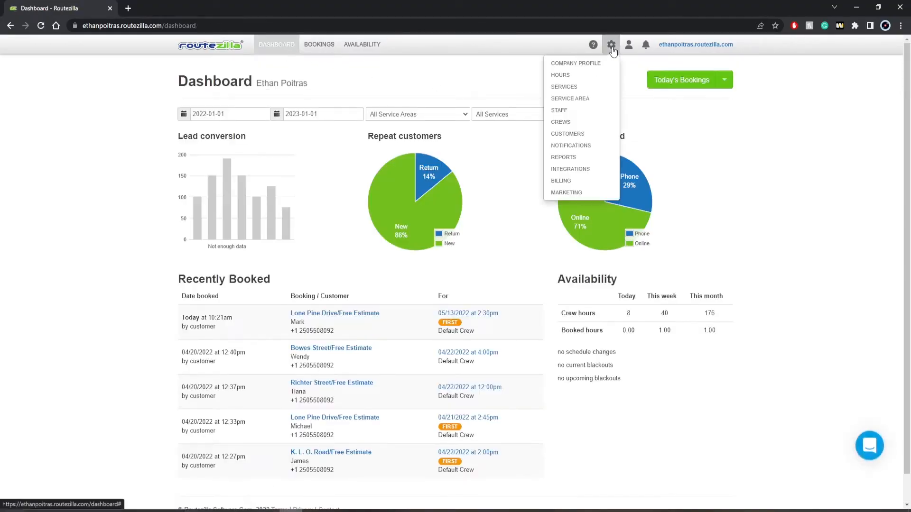
pyautogui.click(576, 112)
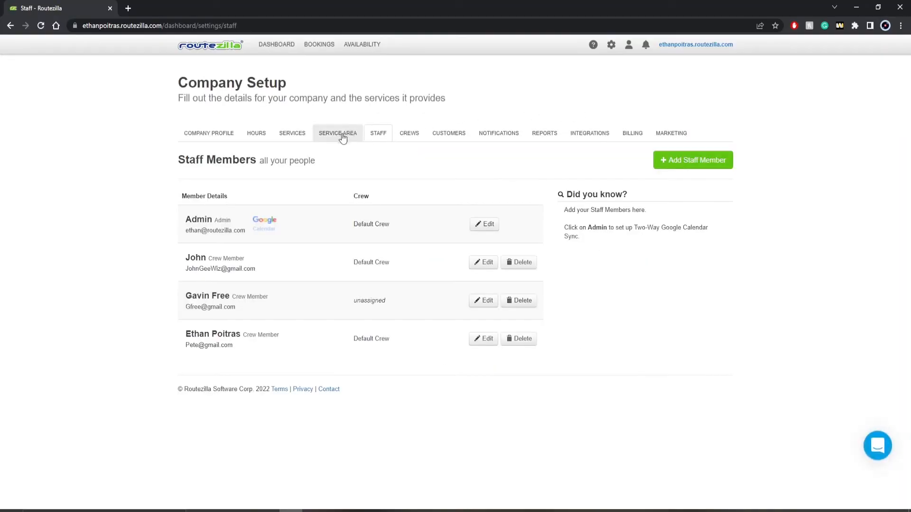
pyautogui.click(377, 136)
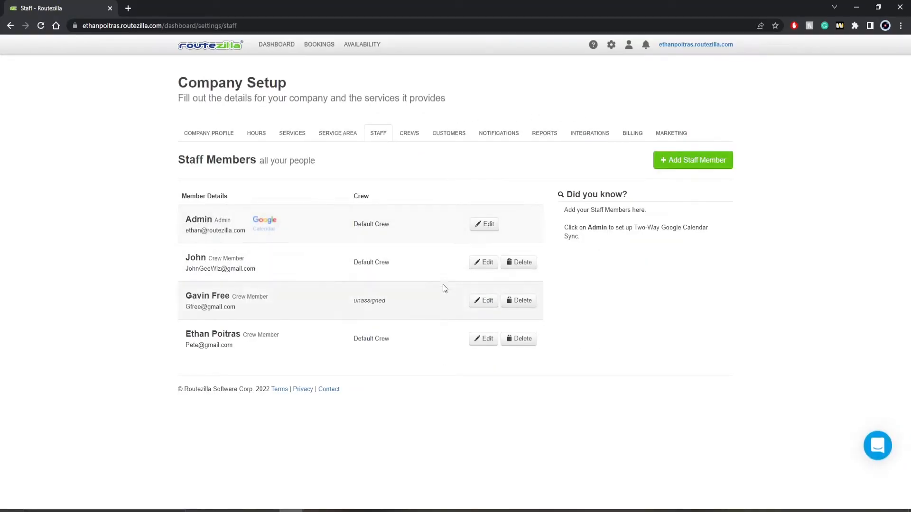
pyautogui.click(490, 267)
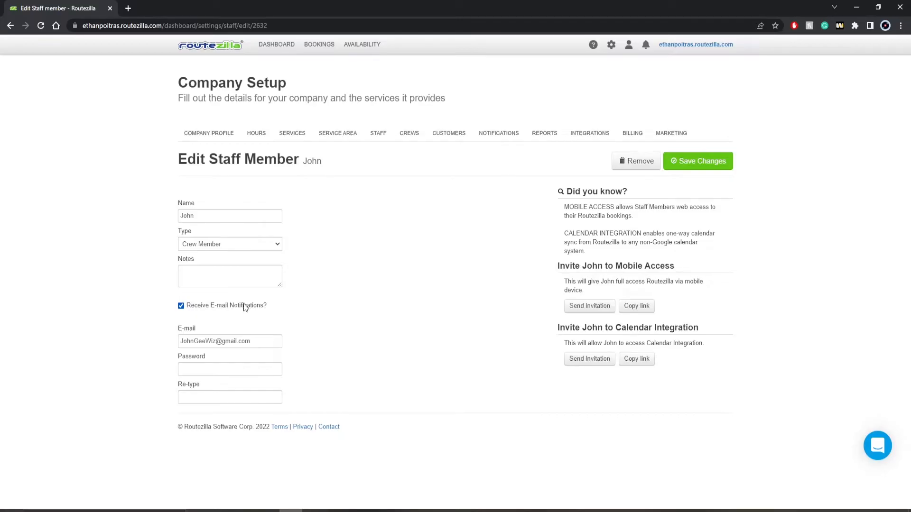
pyautogui.click(676, 167)
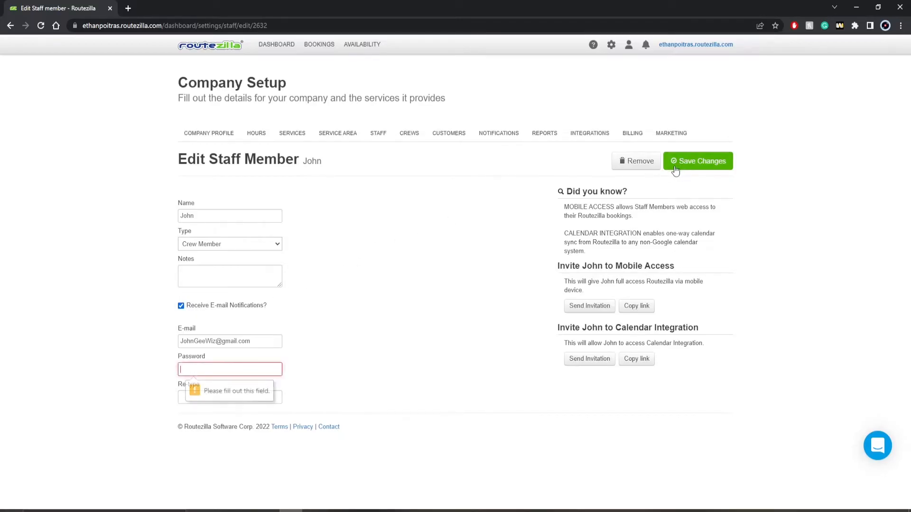
pyautogui.click(377, 134)
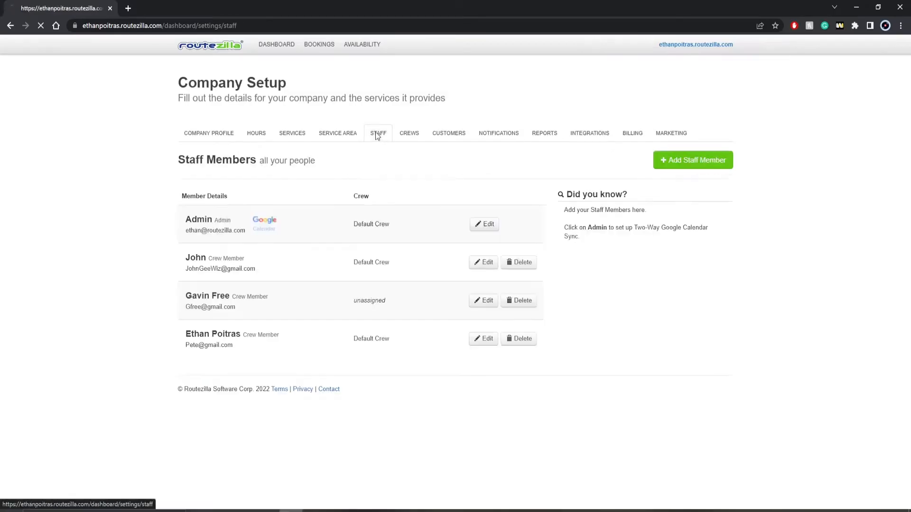
pyautogui.click(664, 167)
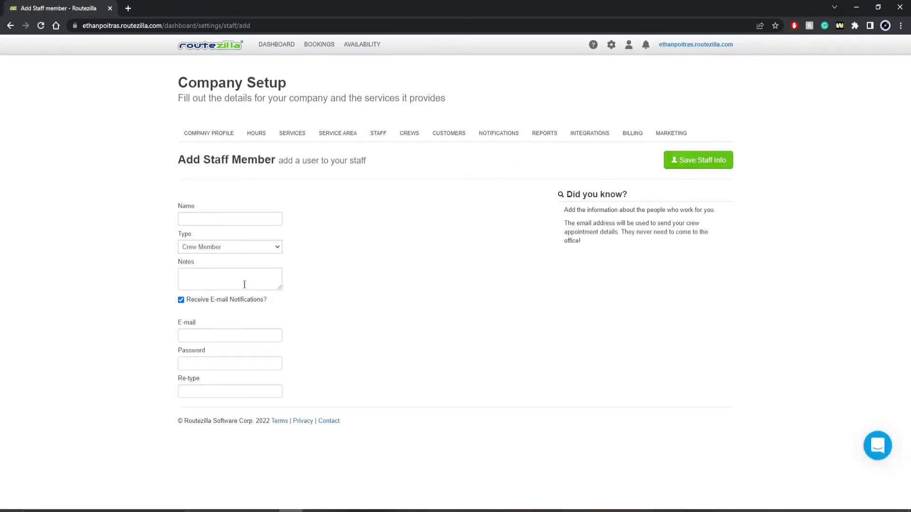
pyautogui.click(239, 247)
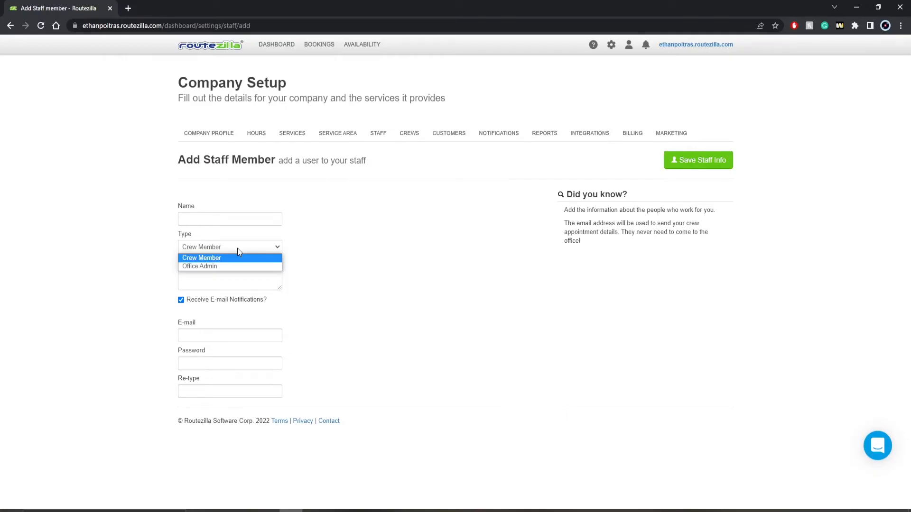
pyautogui.click(237, 253)
pyautogui.click(378, 136)
pyautogui.click(410, 133)
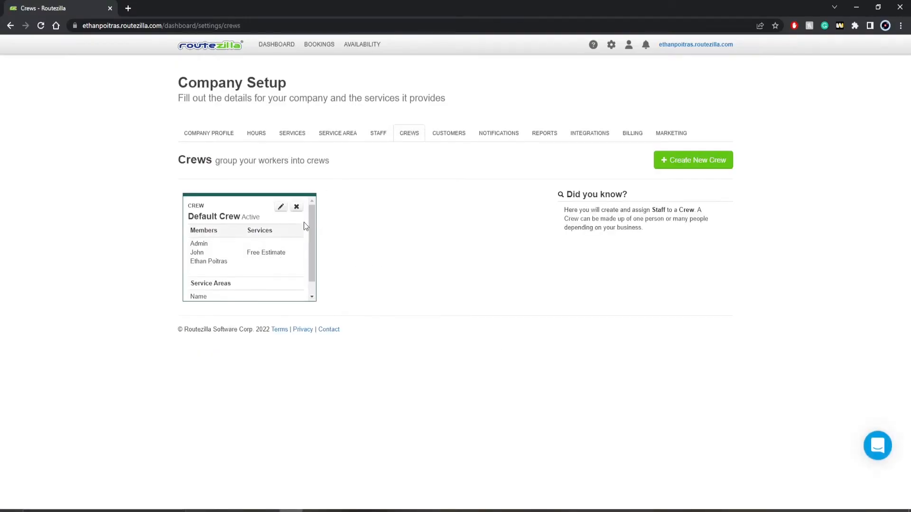
pyautogui.click(377, 136)
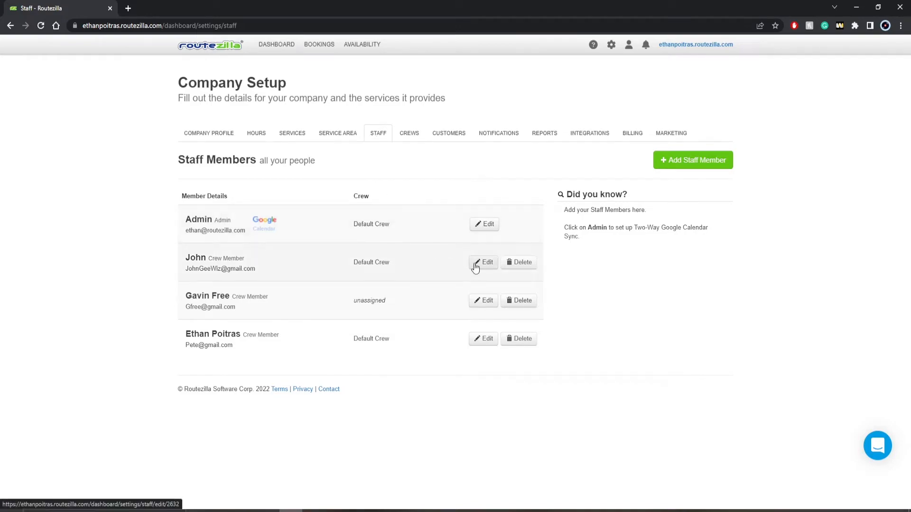
# From the Admin's staff details, launch Two-Way Google Calendar Sync in a new tab.
pyautogui.click(479, 225)
pyautogui.scroll(-1, 459, 257)
pyautogui.scroll(-1, 479, 256)
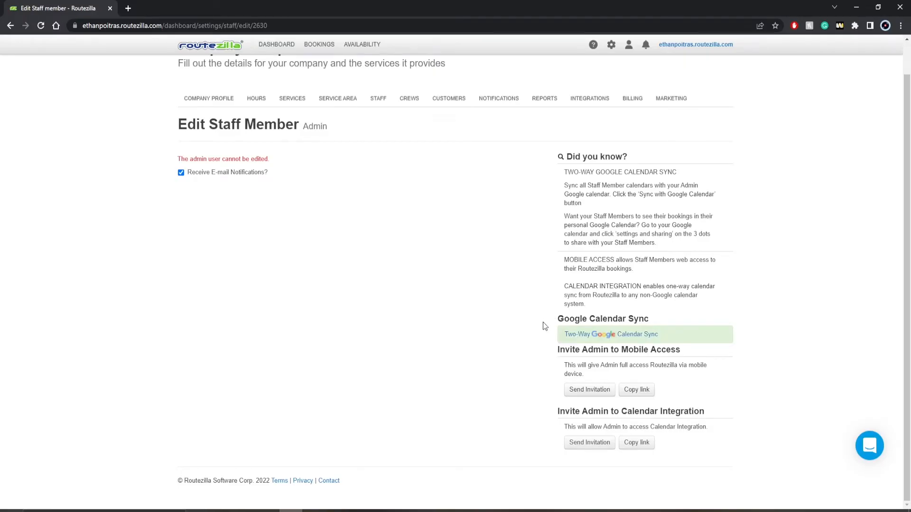
pyautogui.click(587, 337)
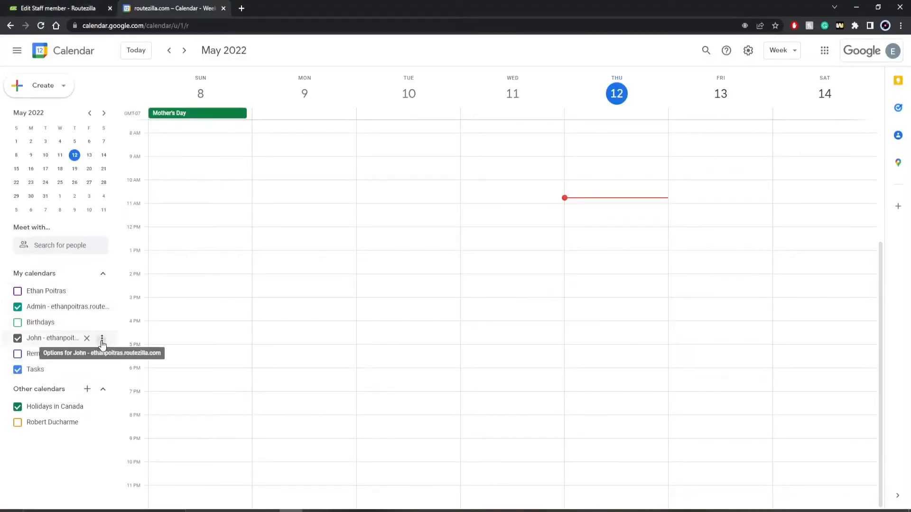
# Share the crew member's calendar with the account owner using 'Make changes and manage sharing' permission.
pyautogui.click(102, 339)
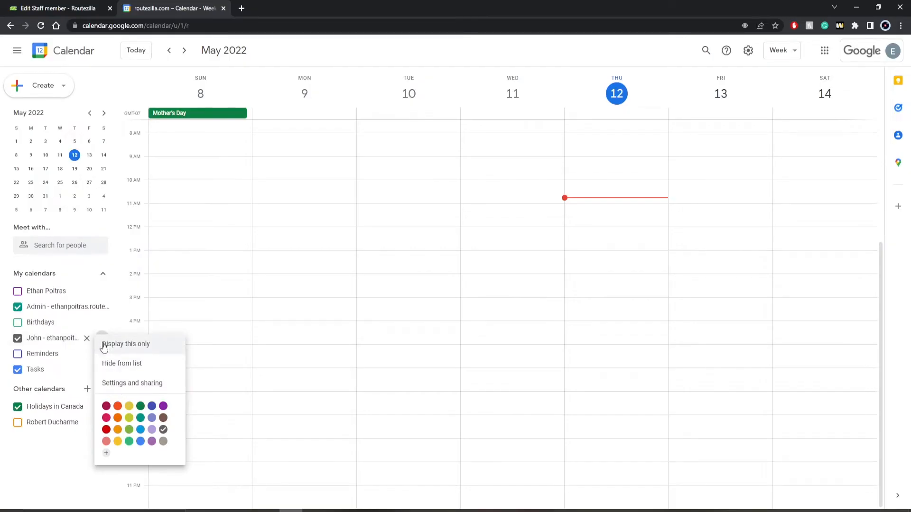
pyautogui.click(114, 383)
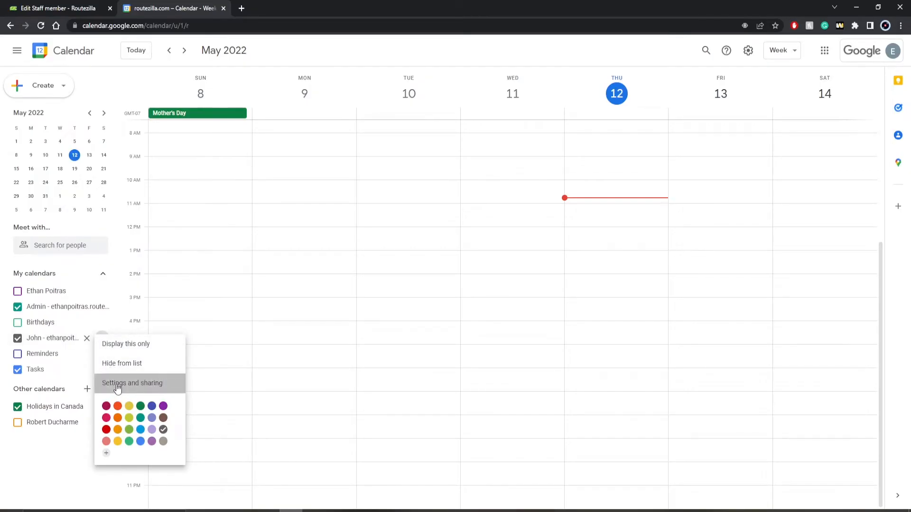
pyautogui.click(71, 322)
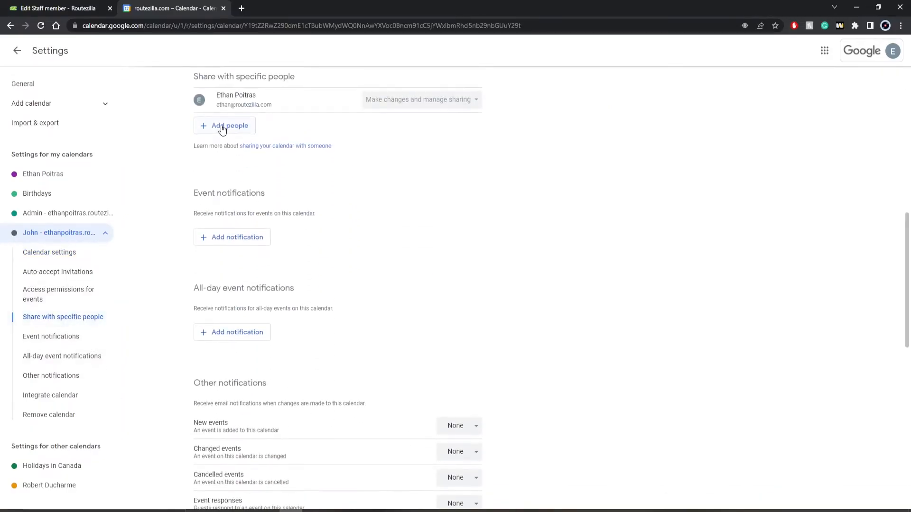
pyautogui.click(221, 125)
pyautogui.click(392, 366)
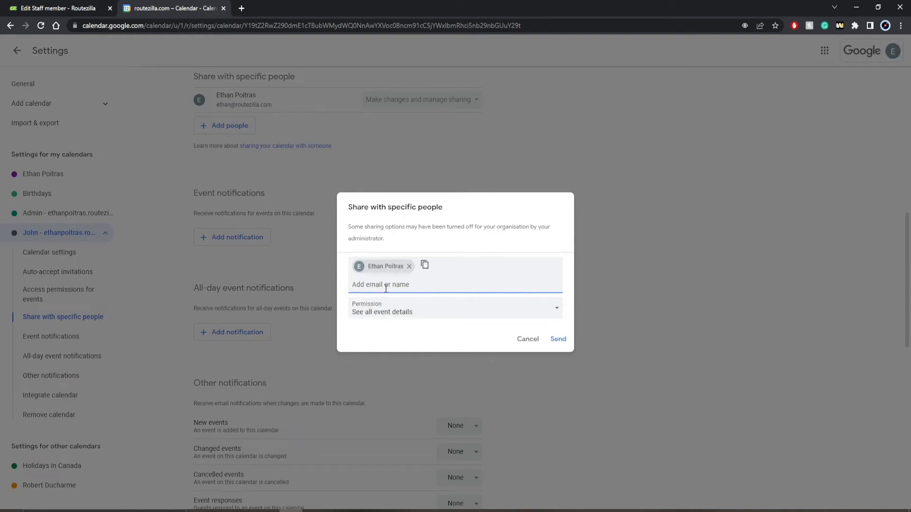
pyautogui.click(392, 314)
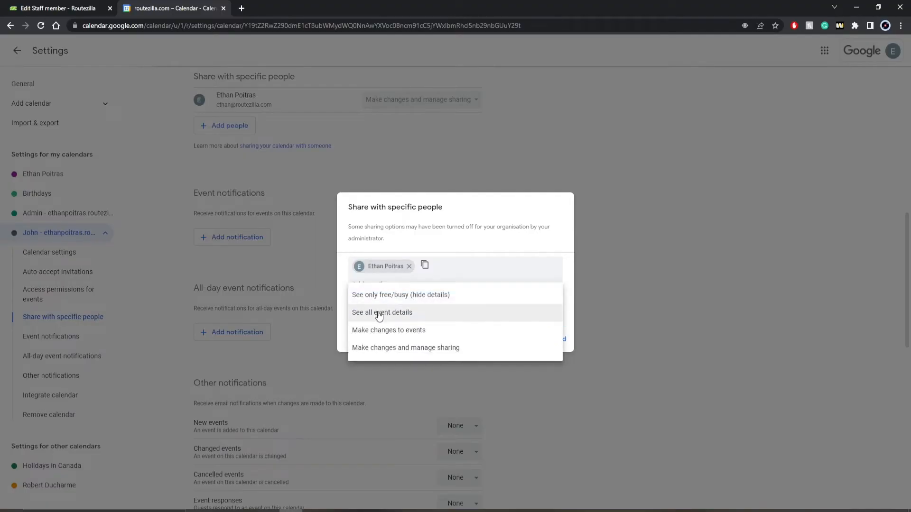
pyautogui.click(382, 349)
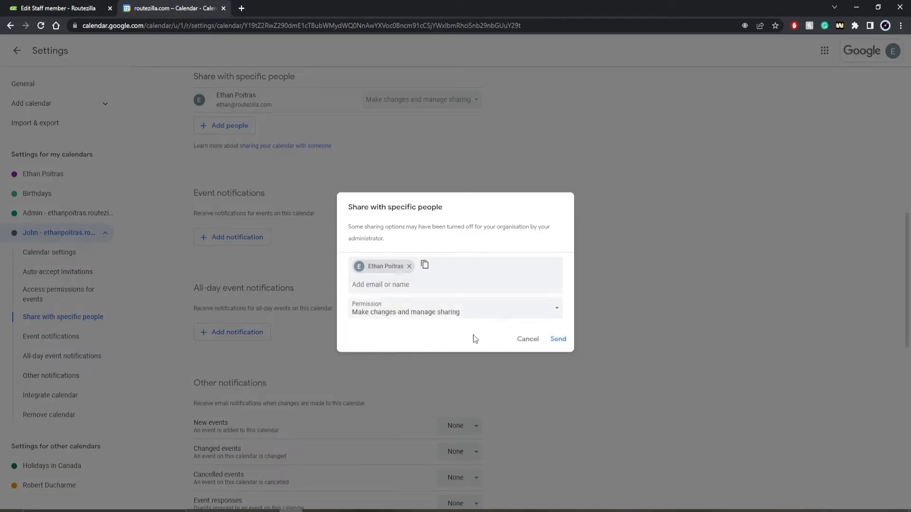
pyautogui.click(558, 339)
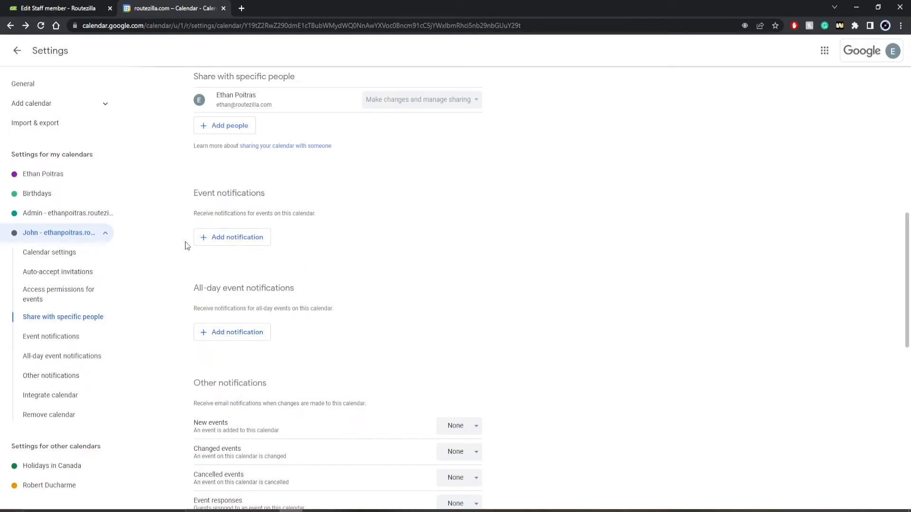
# Leave the calendar settings and return to the Google Calendar week view.
pyautogui.click(18, 50)
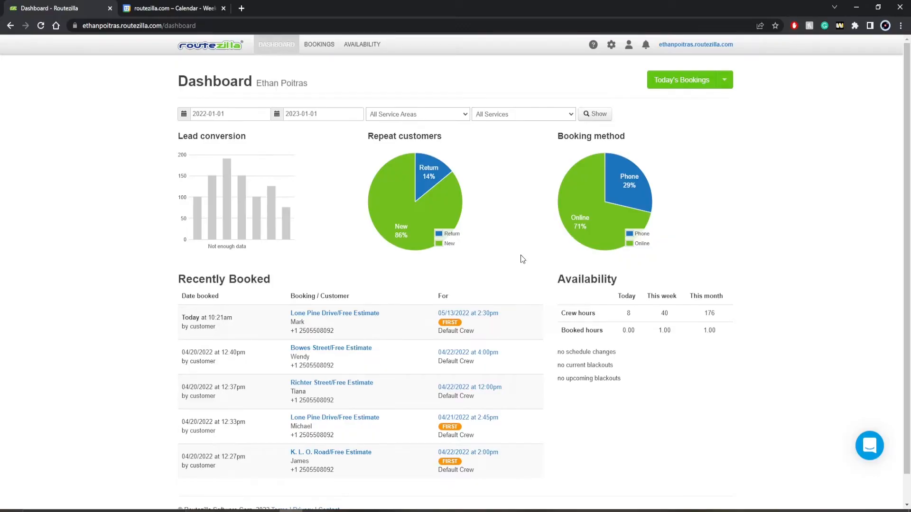
# Go to Availability > Blackouts and start a new blackout.
pyautogui.click(371, 50)
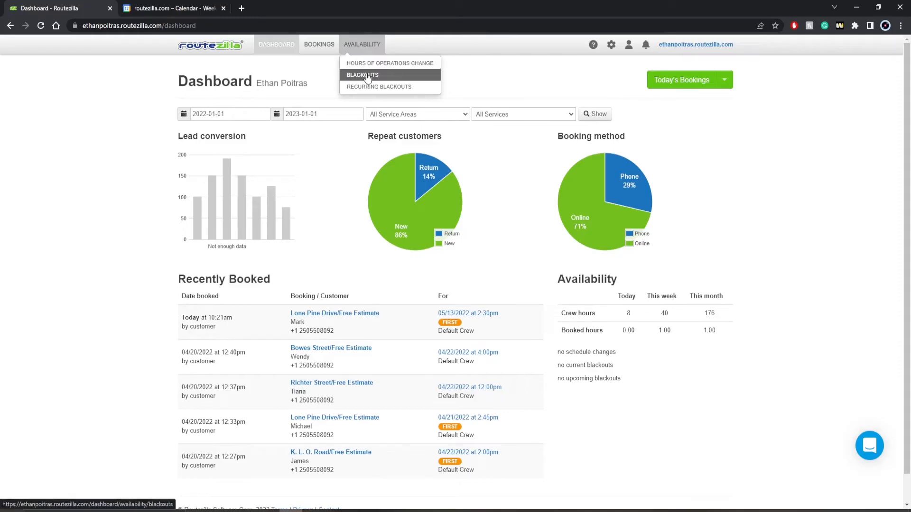
pyautogui.click(366, 75)
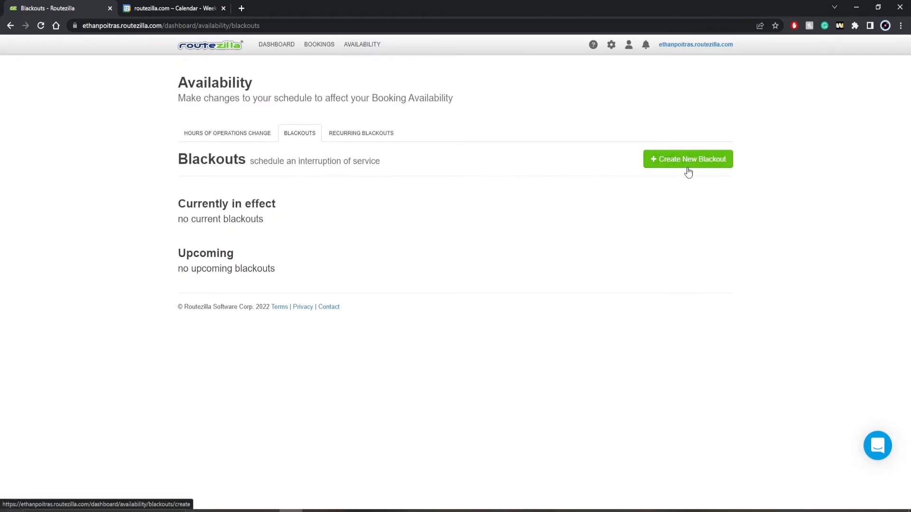
pyautogui.click(669, 165)
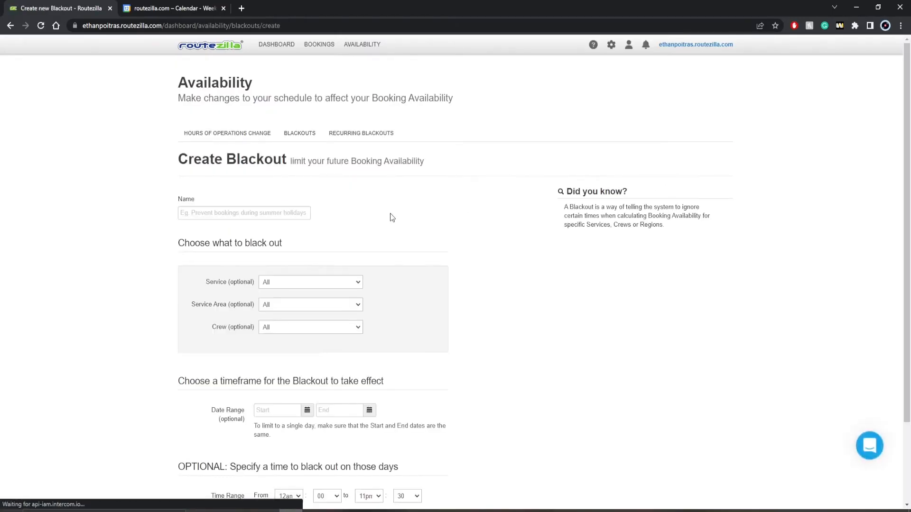
# Set the blackout's service to Free Estimate, service area to Kelowna and crew to Default Crew.
pyautogui.click(297, 282)
pyautogui.click(289, 300)
pyautogui.click(290, 305)
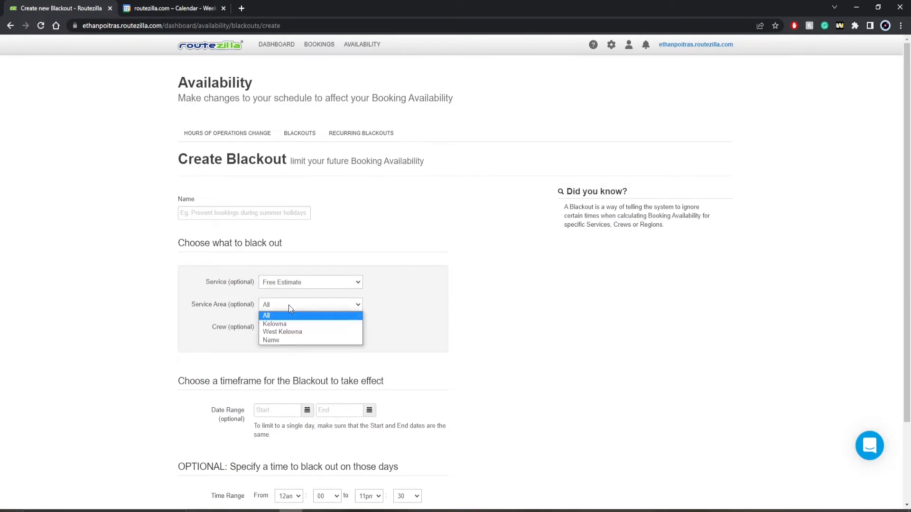
pyautogui.click(291, 324)
pyautogui.click(291, 326)
pyautogui.click(292, 344)
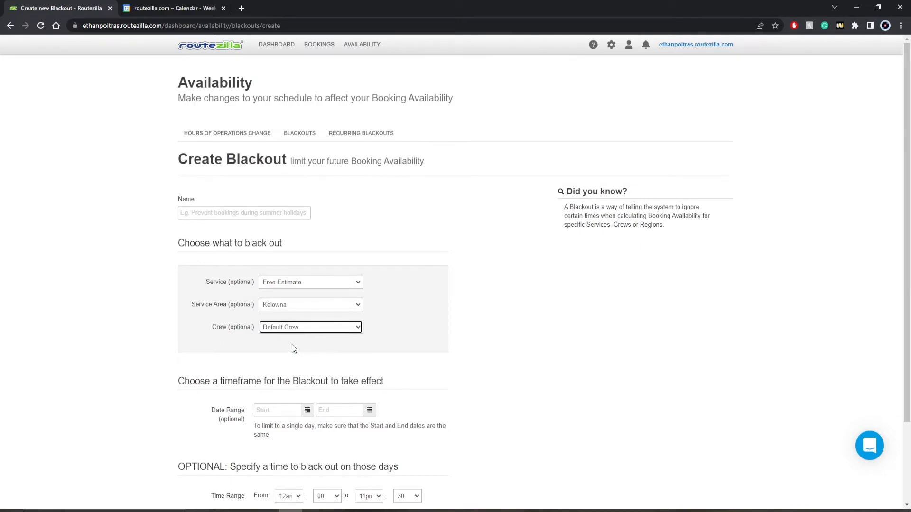
pyautogui.scroll(-2, 290, 333)
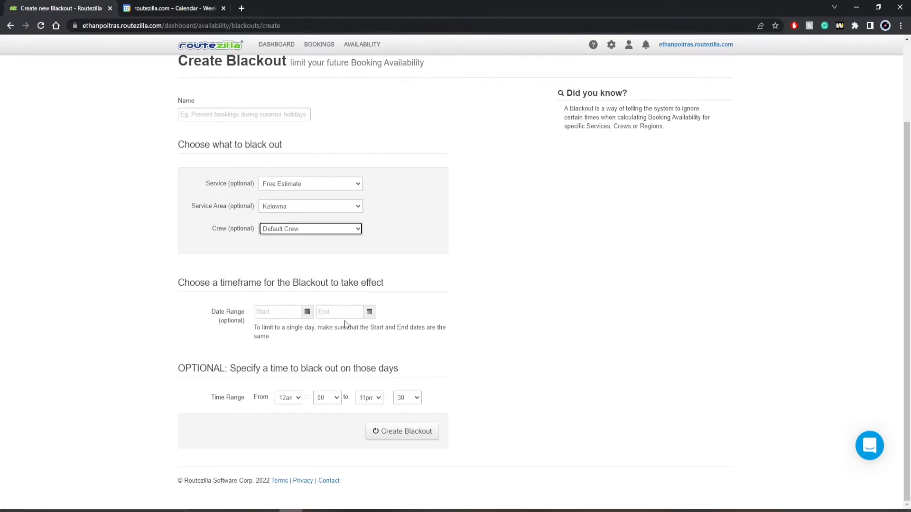
pyautogui.scroll(2, 344, 324)
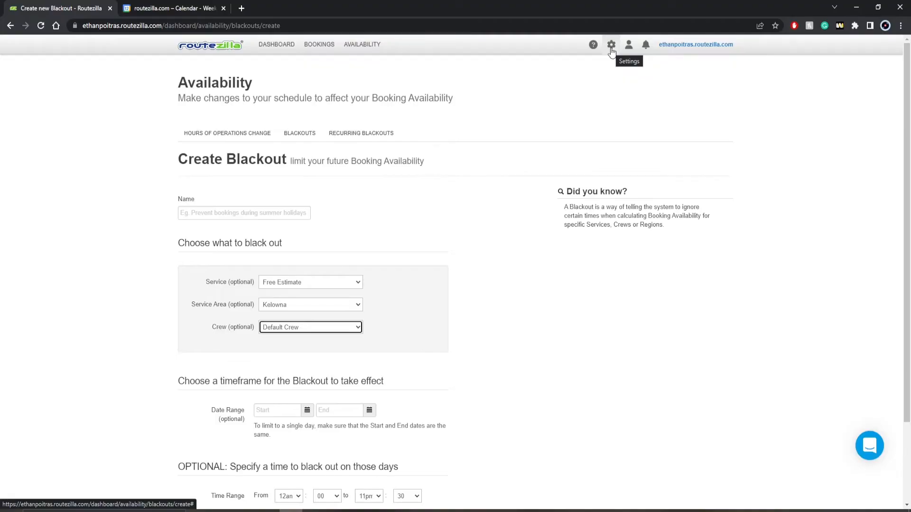
# View the weekly Hours of Operations Change page, then the default company Hours settings.
pyautogui.click(358, 46)
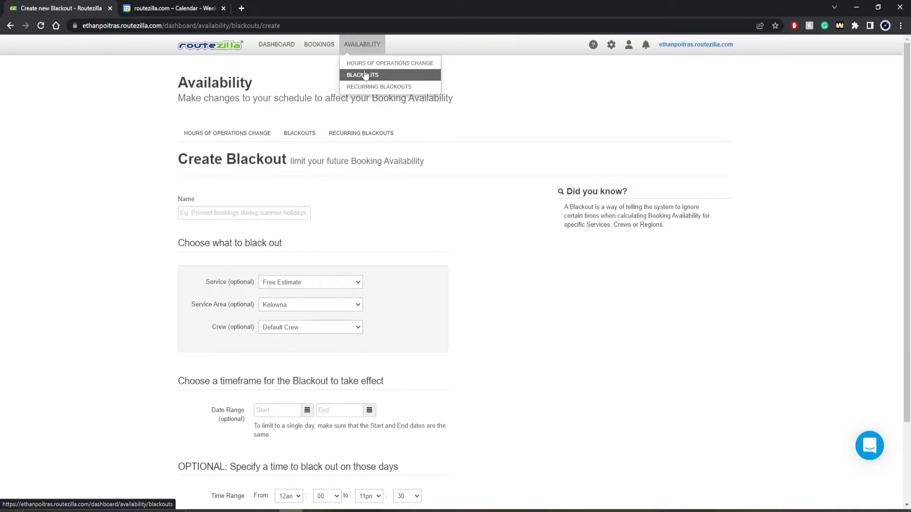
pyautogui.click(369, 64)
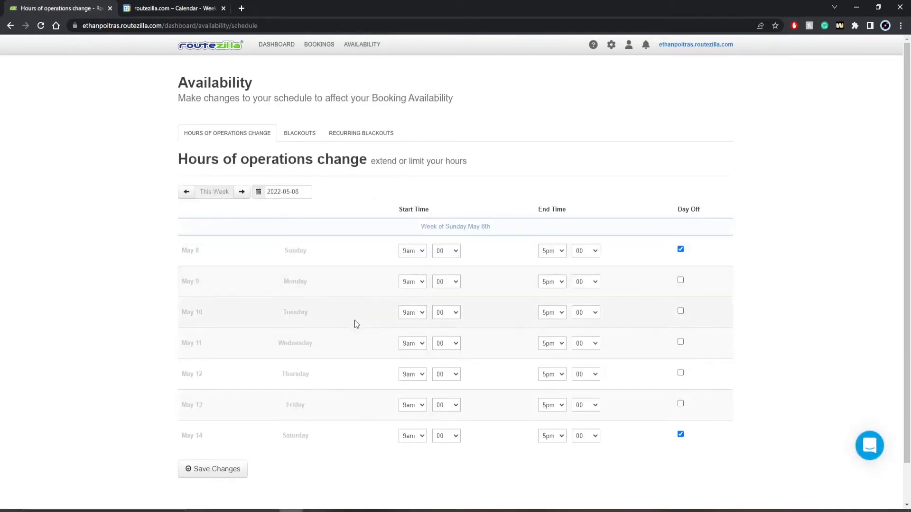
pyautogui.click(611, 46)
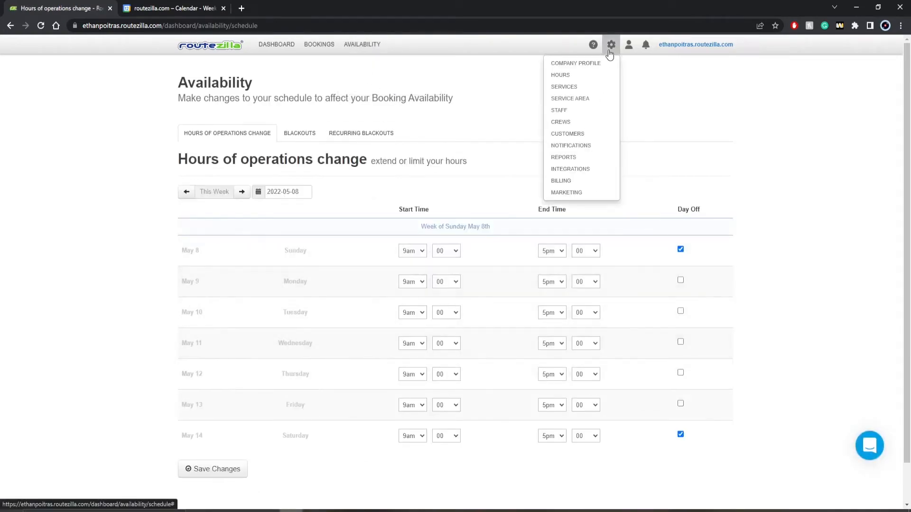
pyautogui.click(576, 77)
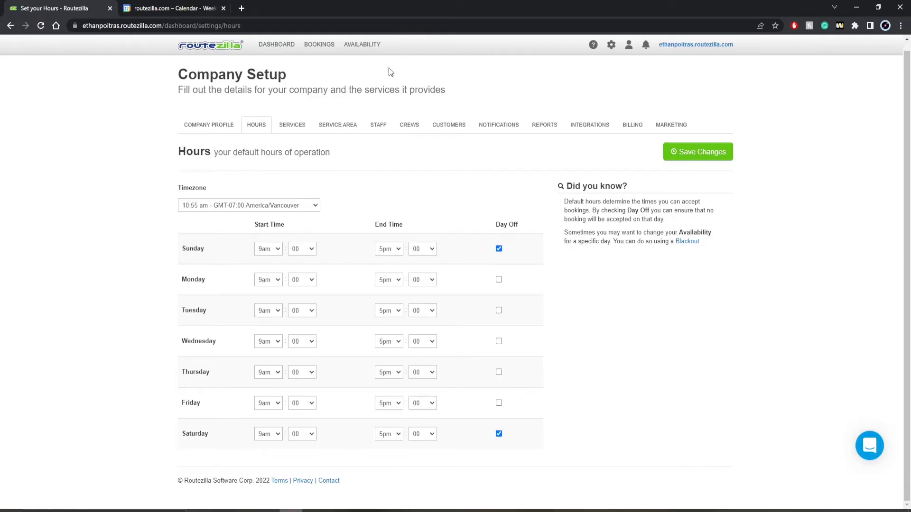
# Revisit the hours-of-operation changes, return to the Dashboard, then open Company Profile settings.
pyautogui.click(370, 46)
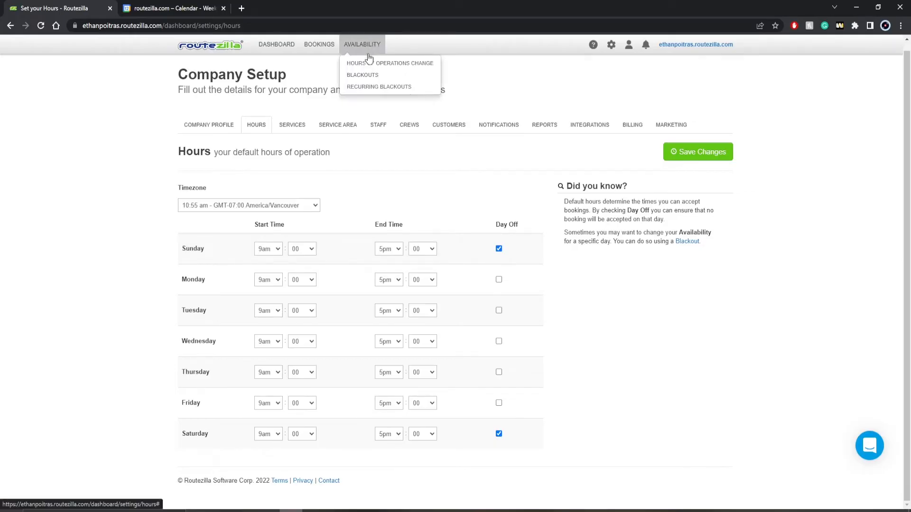
pyautogui.click(369, 62)
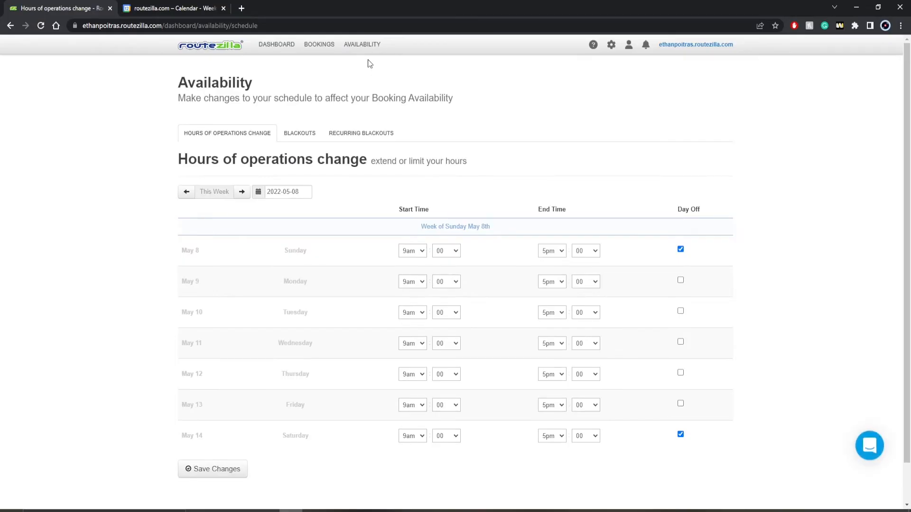
pyautogui.click(277, 44)
pyautogui.click(611, 44)
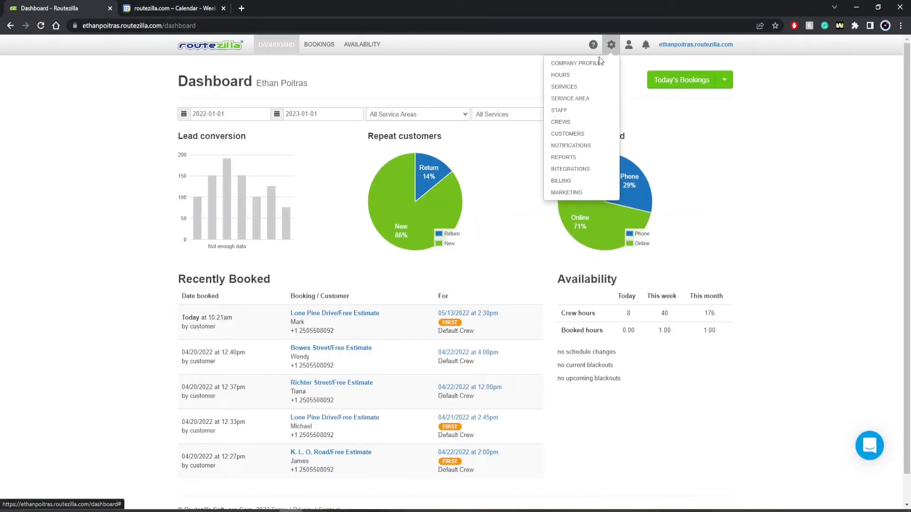
pyautogui.click(596, 62)
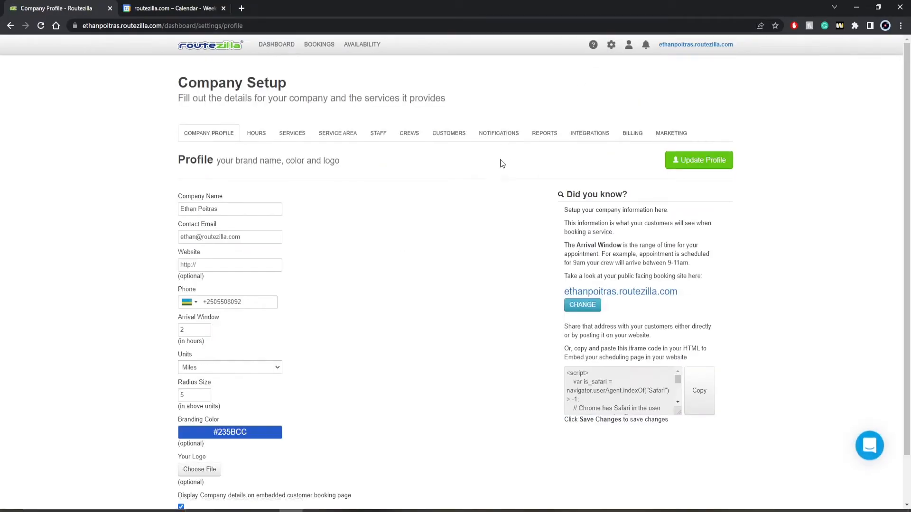
# Scroll through the company profile settings.
pyautogui.scroll(-1, 284, 350)
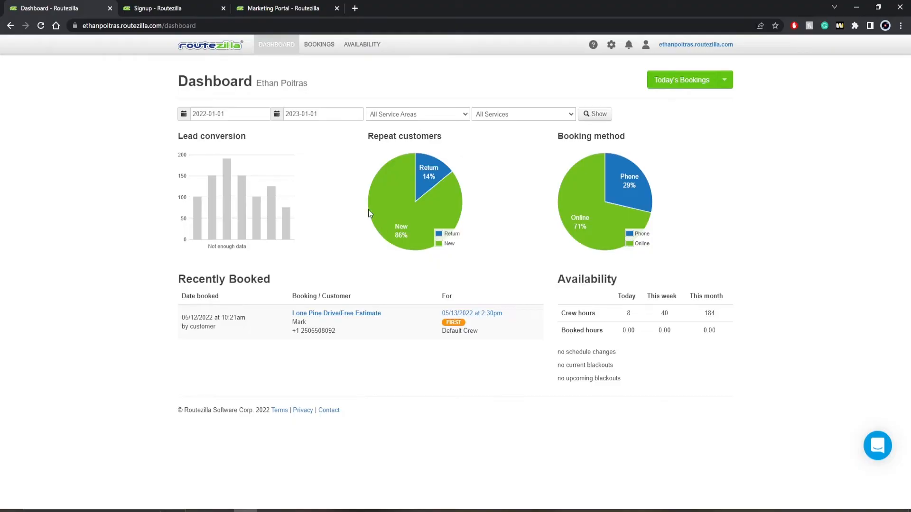
# Review the marketer signup page, then complete the account e-mail address in the Marketing Portal access field.
pyautogui.click(170, 8)
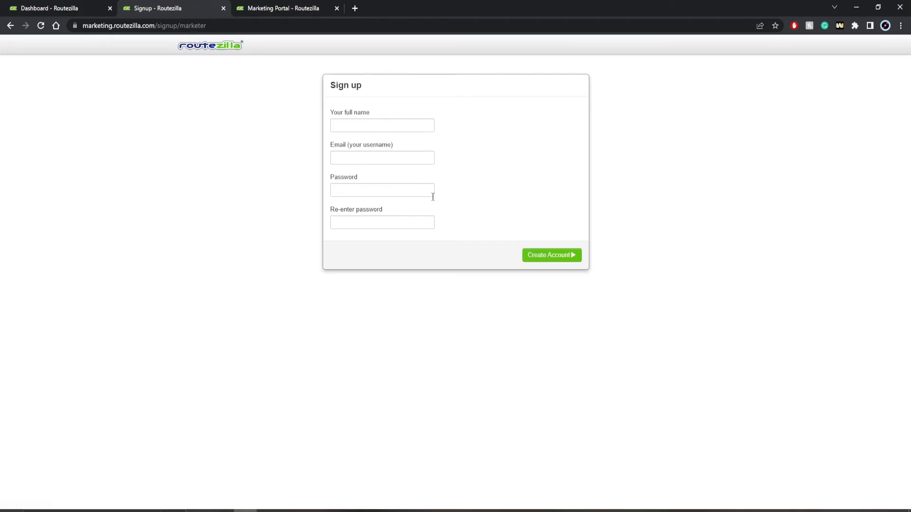
pyautogui.click(295, 8)
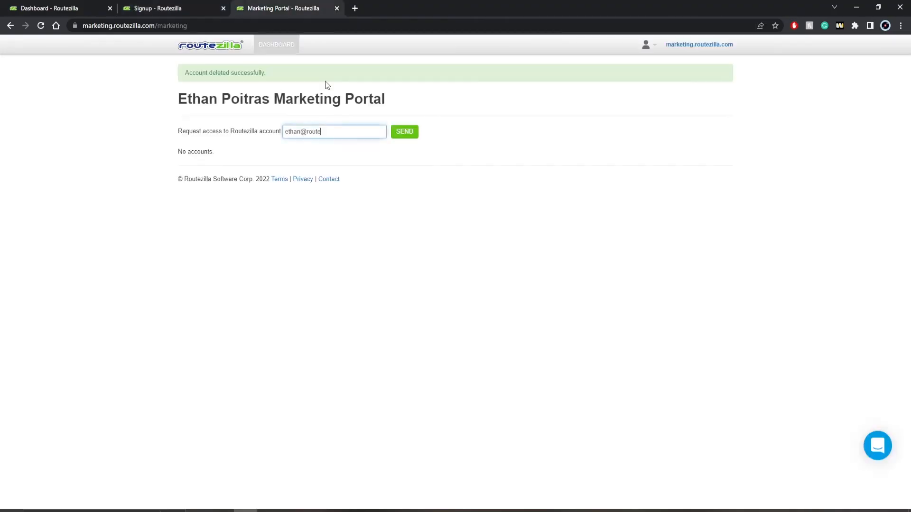
pyautogui.moveTo(337, 132); pyautogui.dragTo(285, 131)
pyautogui.click(330, 134)
pyautogui.write('zilla.com')
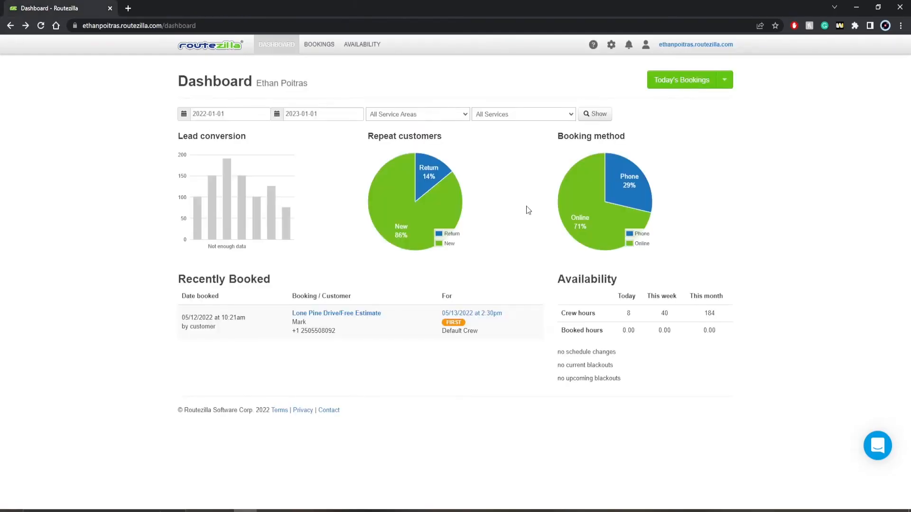
# Open Marketing settings and grant the marketer's pending agency access request.
pyautogui.click(611, 45)
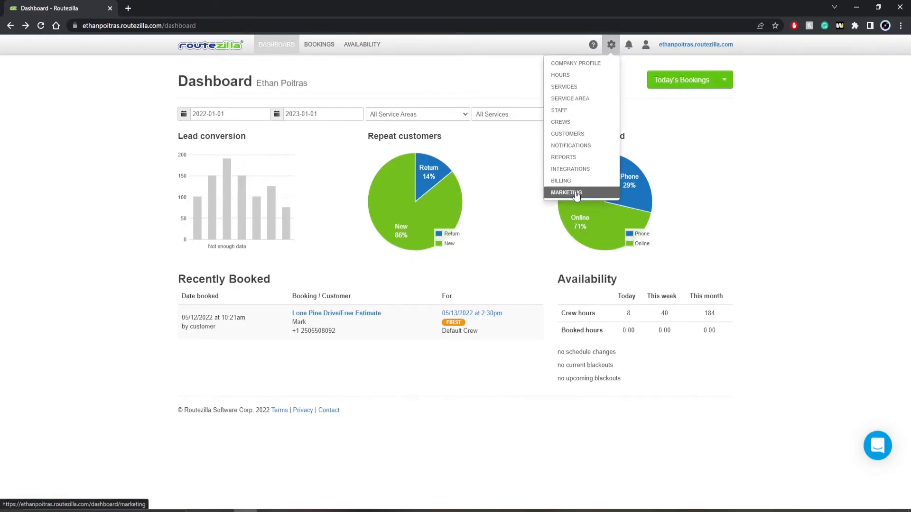
pyautogui.click(576, 194)
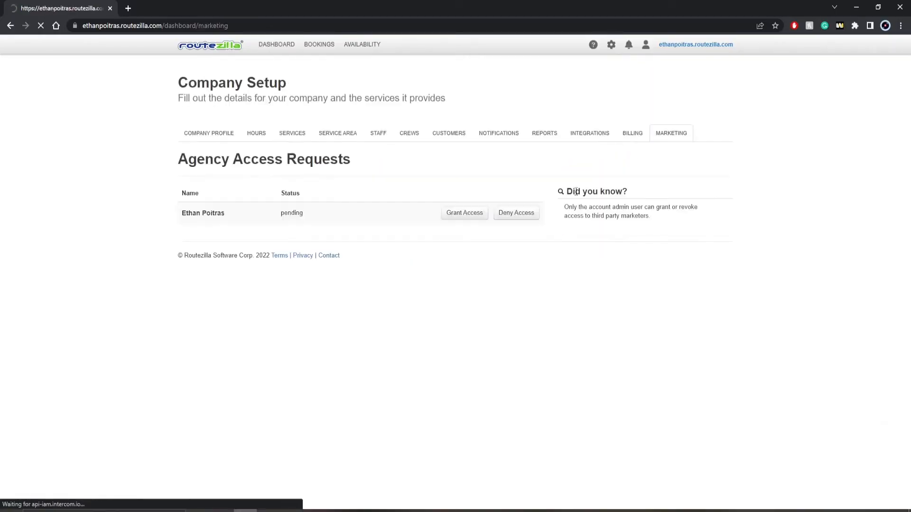
pyautogui.click(447, 218)
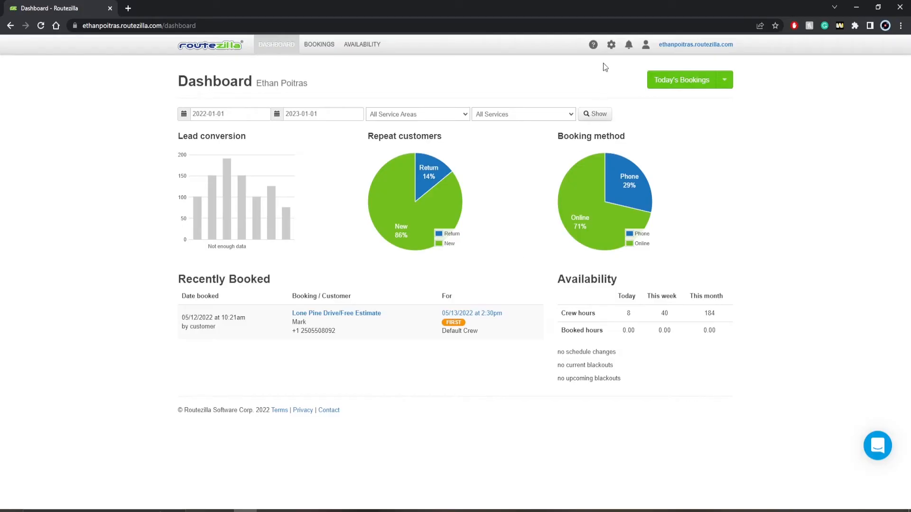
# Open Notification Templates settings and start editing the booking confirmation message.
pyautogui.click(611, 46)
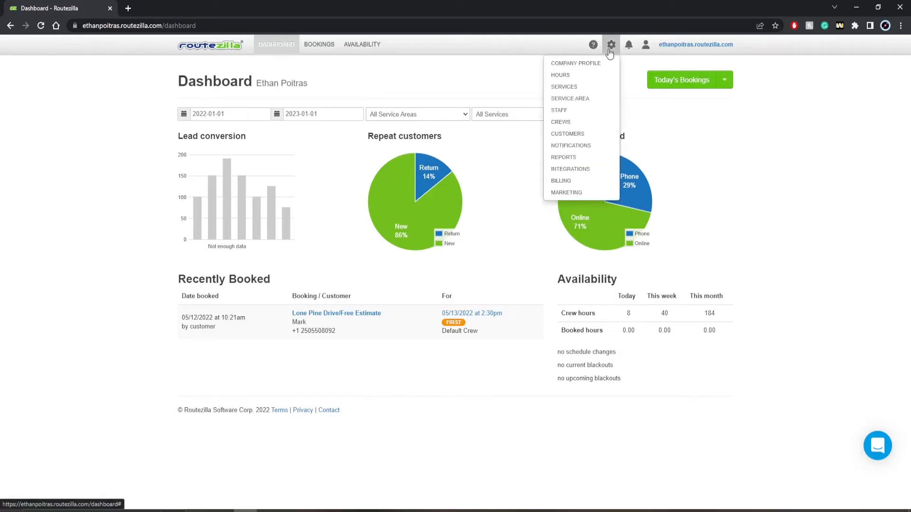
pyautogui.click(580, 145)
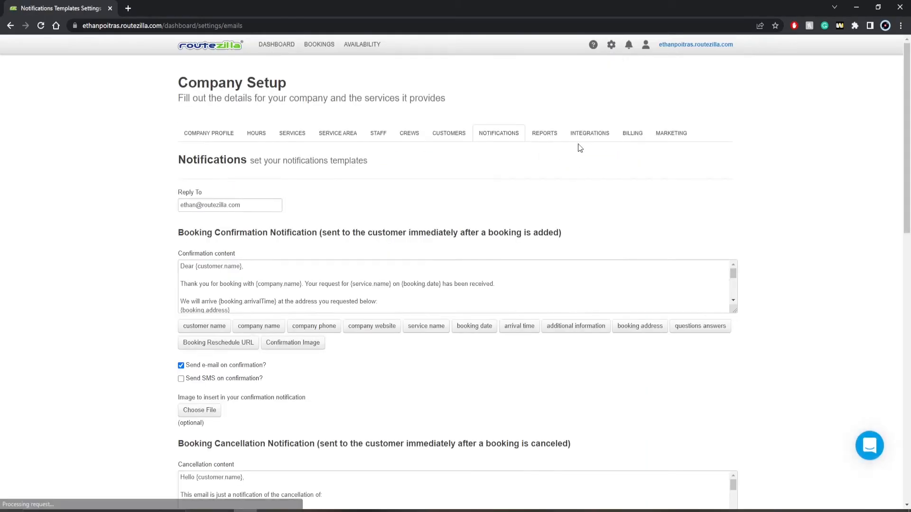
pyautogui.scroll(-1, 142, 242)
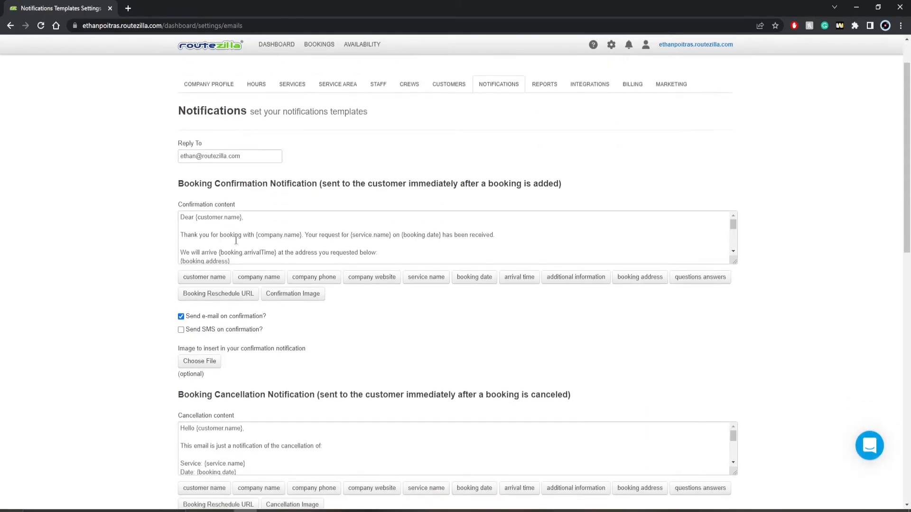
pyautogui.click(219, 236)
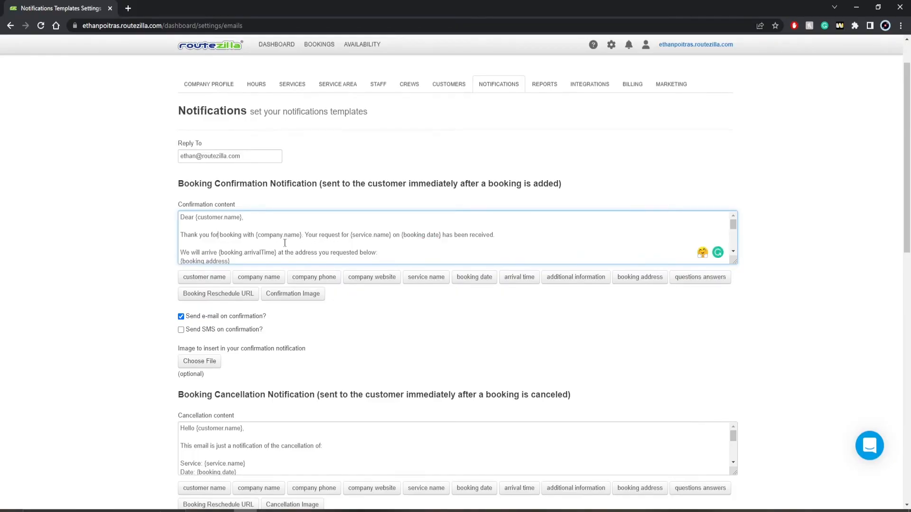
# Keep the booking reminder at 24 hours 00 minutes before and save the templates.
pyautogui.scroll(-1, 152, 284)
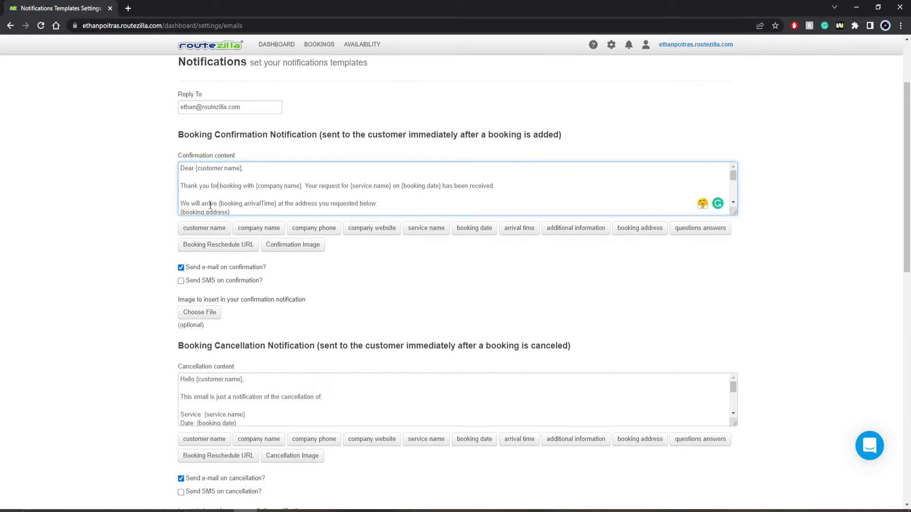
pyautogui.scroll(-5, 223, 189)
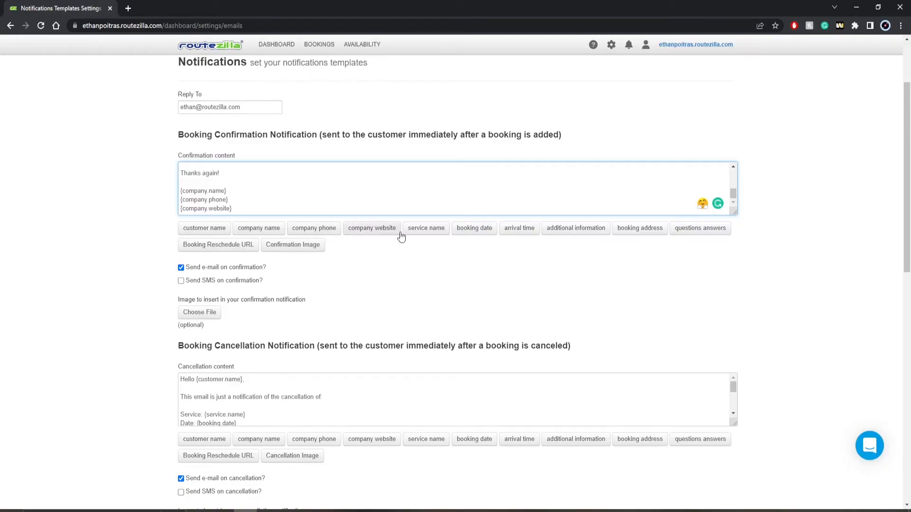
pyautogui.scroll(-1, 265, 328)
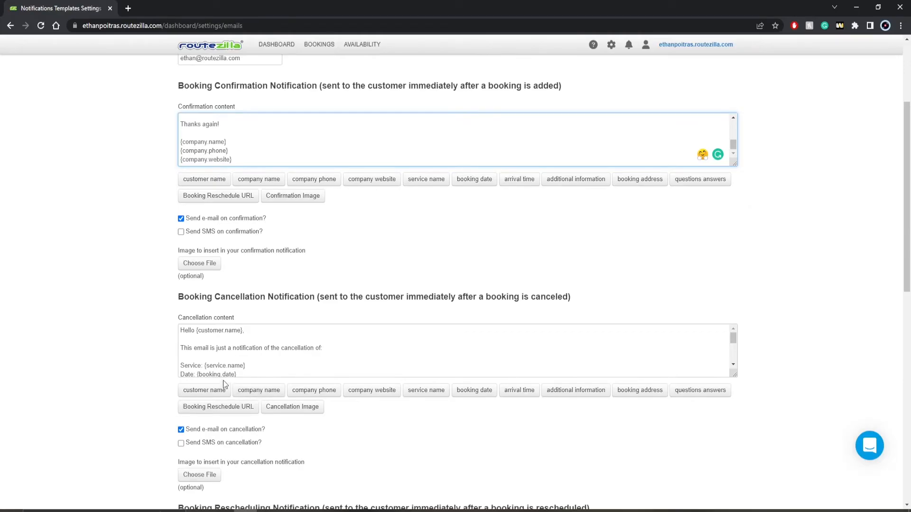
pyautogui.scroll(-1, 222, 386)
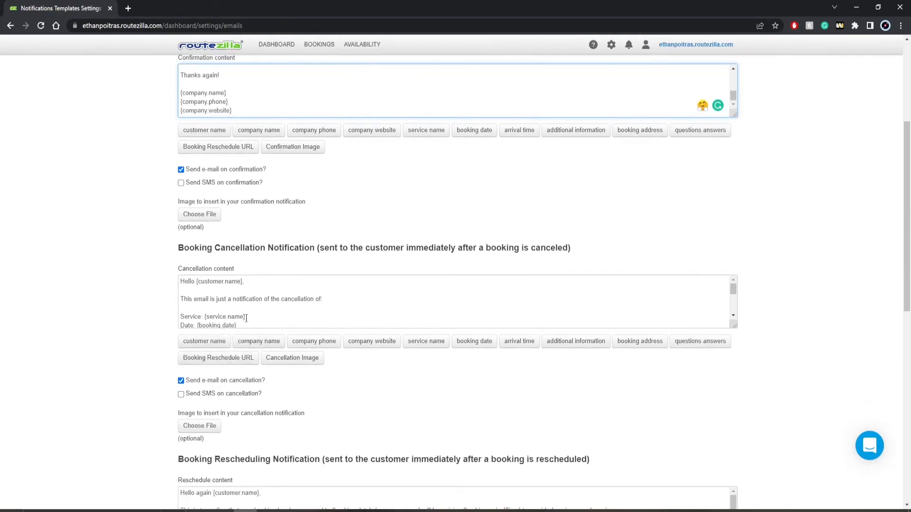
pyautogui.scroll(-1, 249, 304)
pyautogui.scroll(-1, 249, 304)
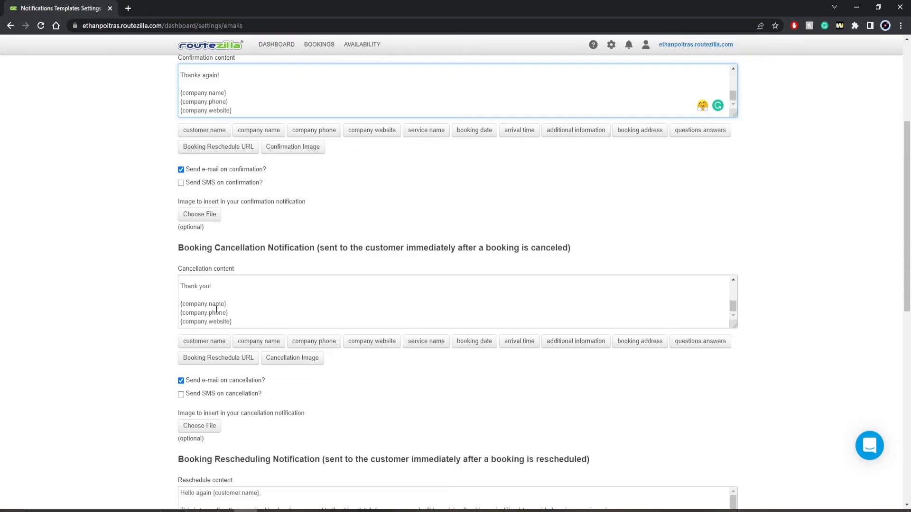
pyautogui.scroll(2, 218, 309)
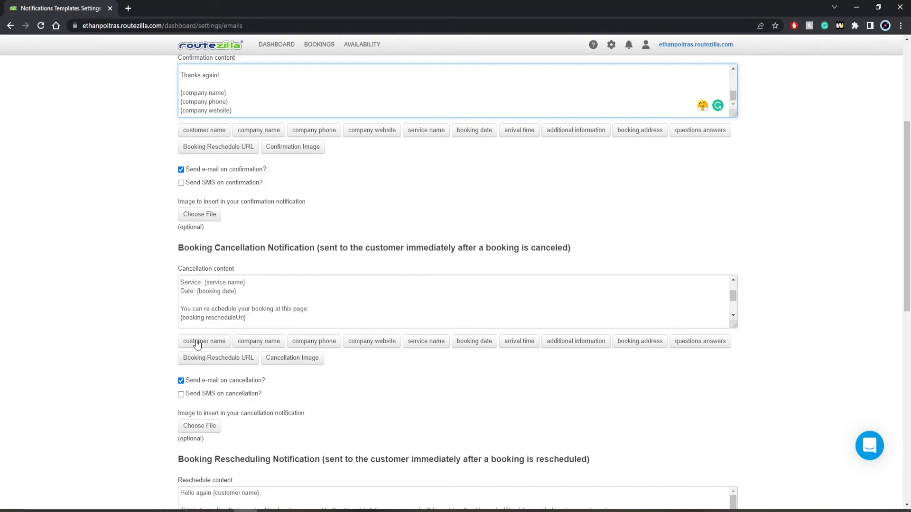
pyautogui.scroll(-1, 186, 401)
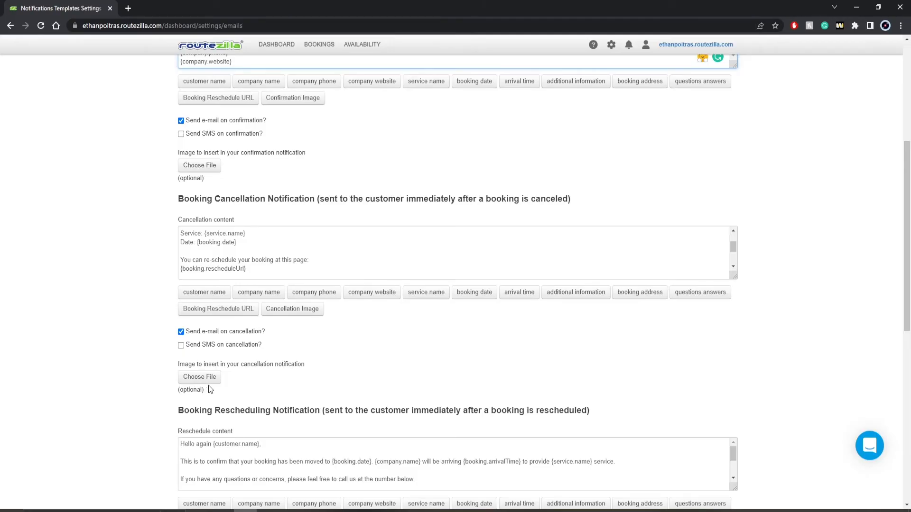
pyautogui.scroll(-4, 210, 389)
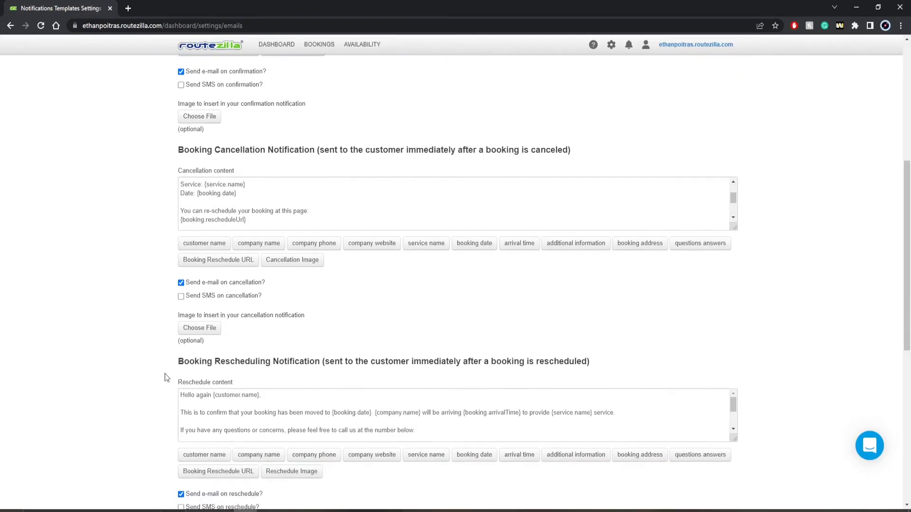
pyautogui.scroll(-4, 158, 374)
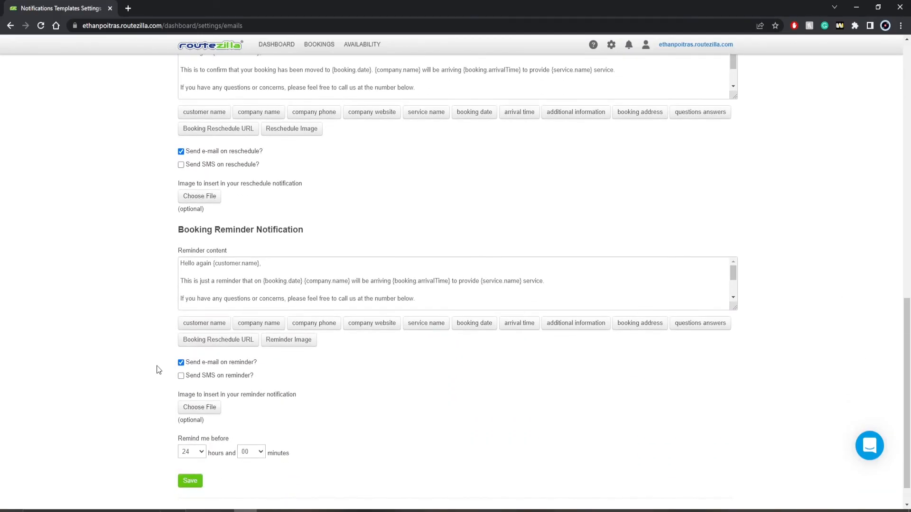
pyautogui.click(195, 453)
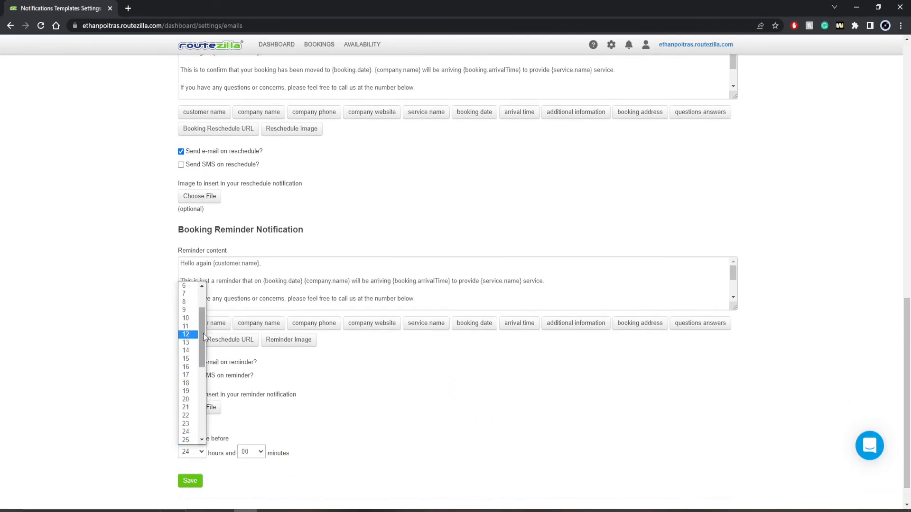
pyautogui.click(289, 430)
pyautogui.scroll(-1, 228, 421)
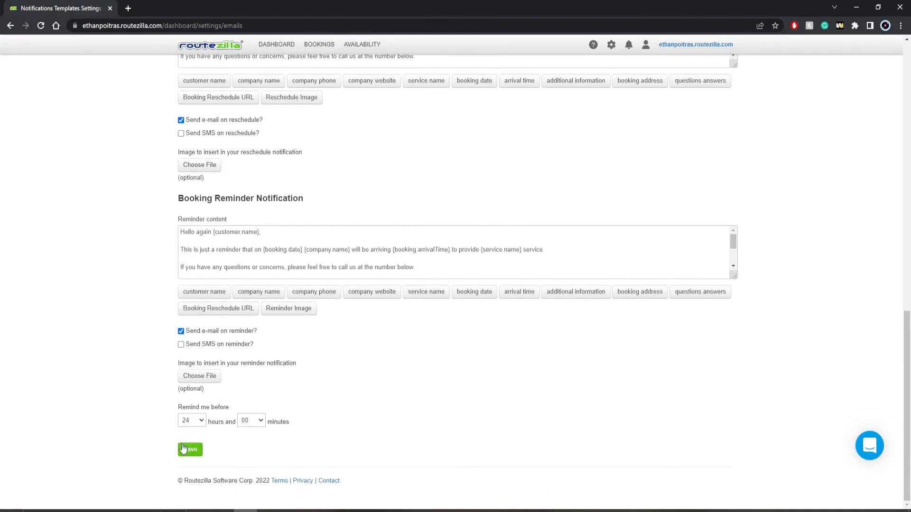
pyautogui.click(191, 451)
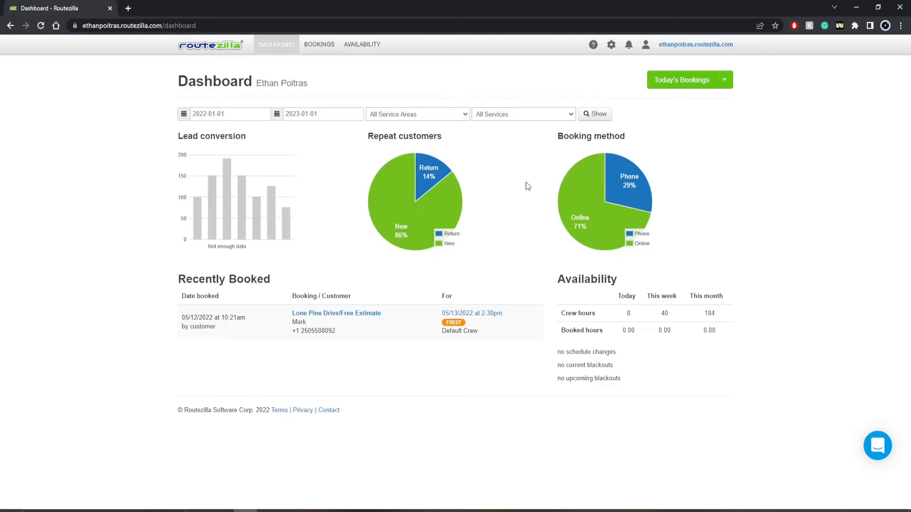
# Review the first customer's billing information, then switch to the Bookings day view for Tuesday, May 24.
pyautogui.click(612, 45)
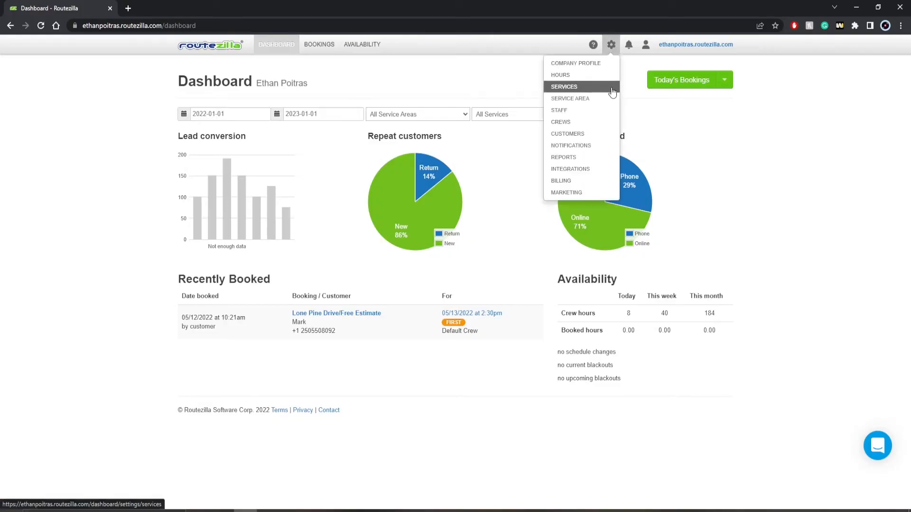
pyautogui.click(595, 136)
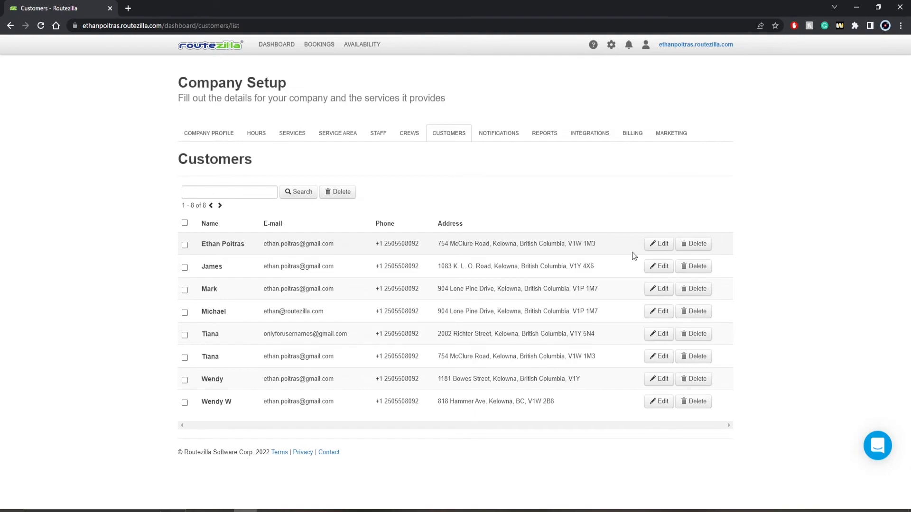
pyautogui.click(660, 244)
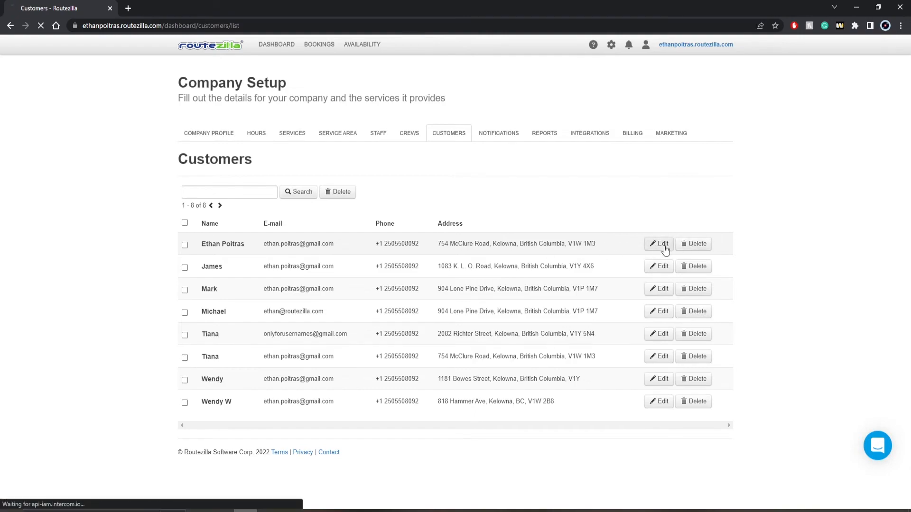
pyautogui.scroll(-1, 398, 240)
pyautogui.scroll(-6, 398, 240)
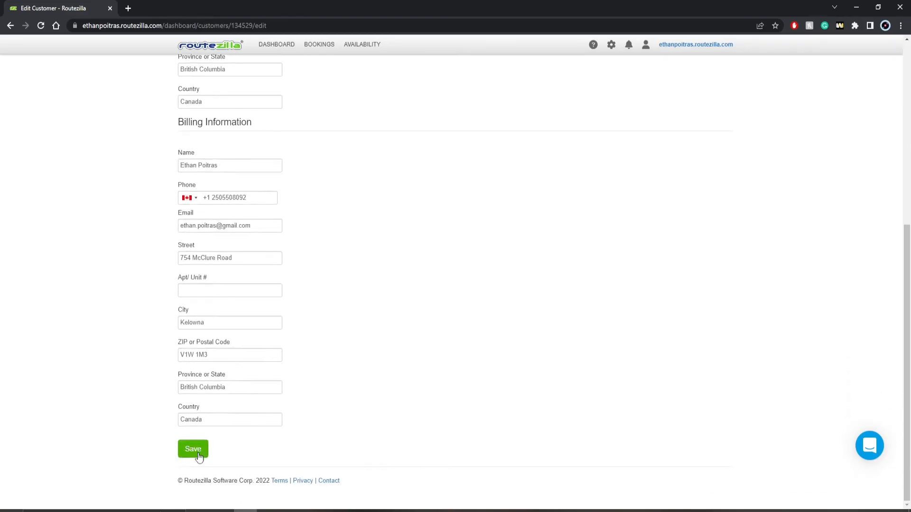
pyautogui.click(319, 44)
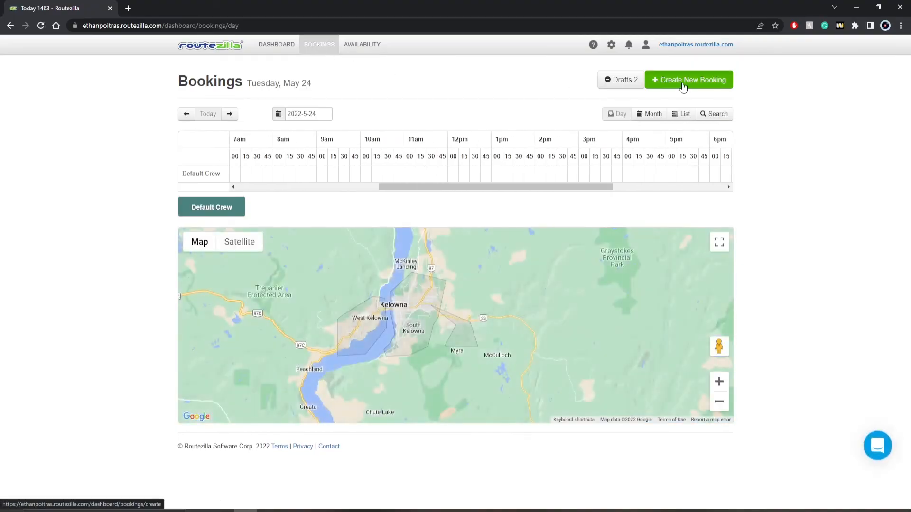
# Open a new manual booking form and browse the existing customers in its Customer dropdown.
pyautogui.click(684, 81)
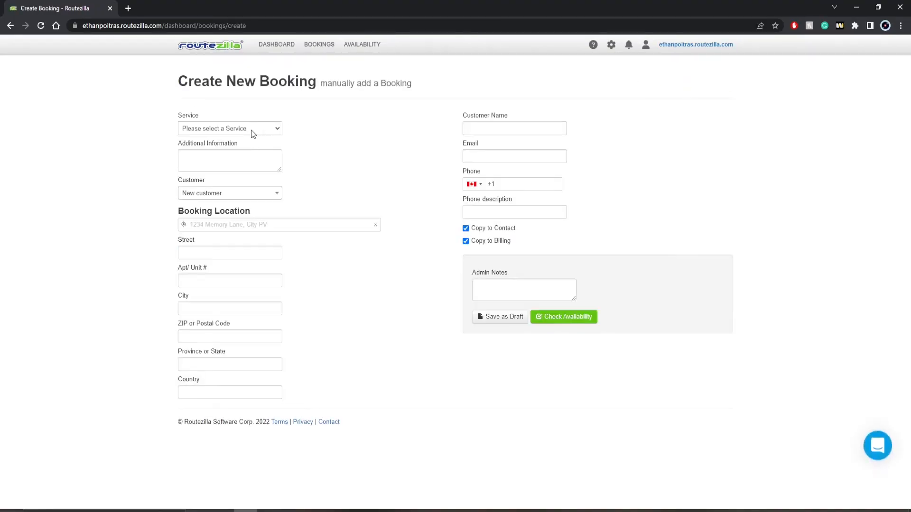
pyautogui.click(230, 194)
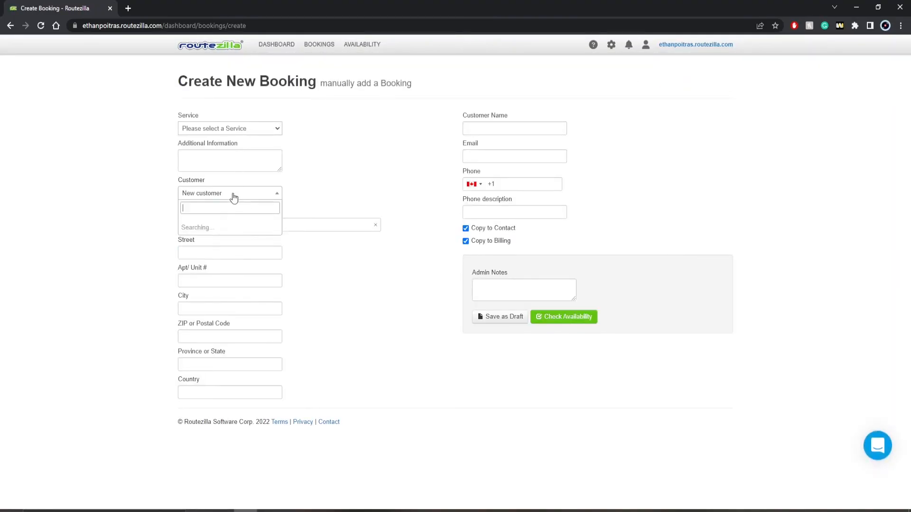
pyautogui.scroll(-1, 205, 293)
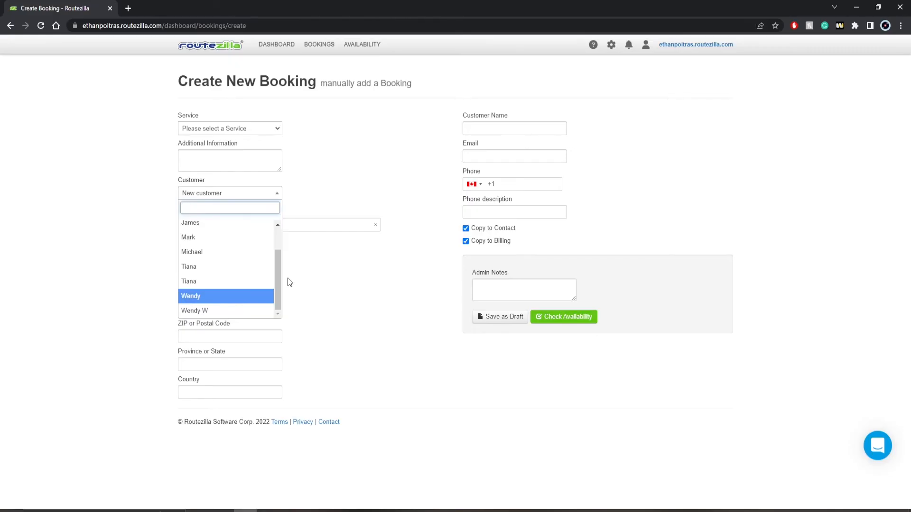
pyautogui.scroll(1, 256, 289)
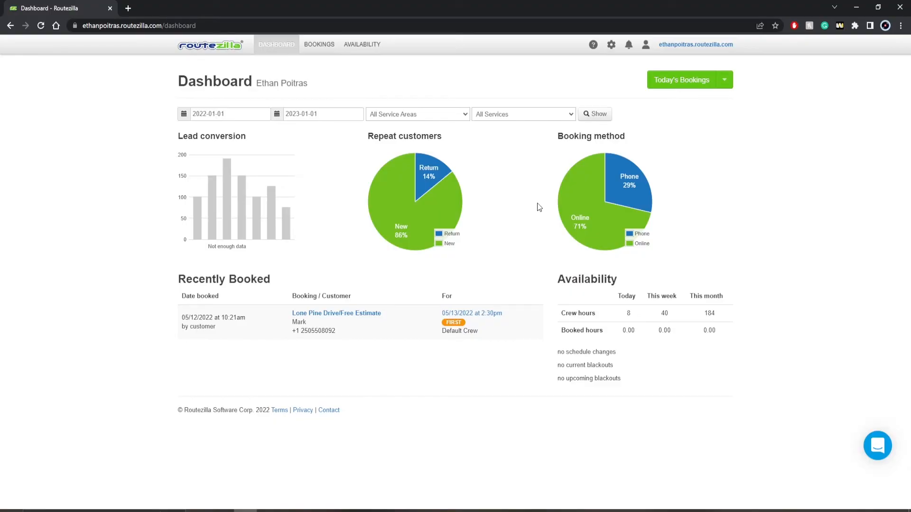
# Go to the Reports data exports page and name a new report 'nov report'.
pyautogui.click(611, 44)
pyautogui.click(577, 158)
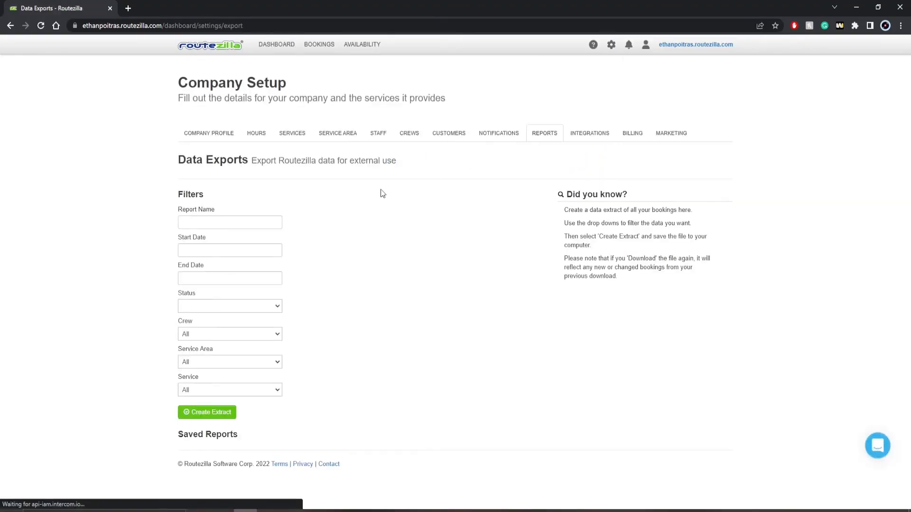
pyautogui.click(251, 221)
pyautogui.write('nov ')
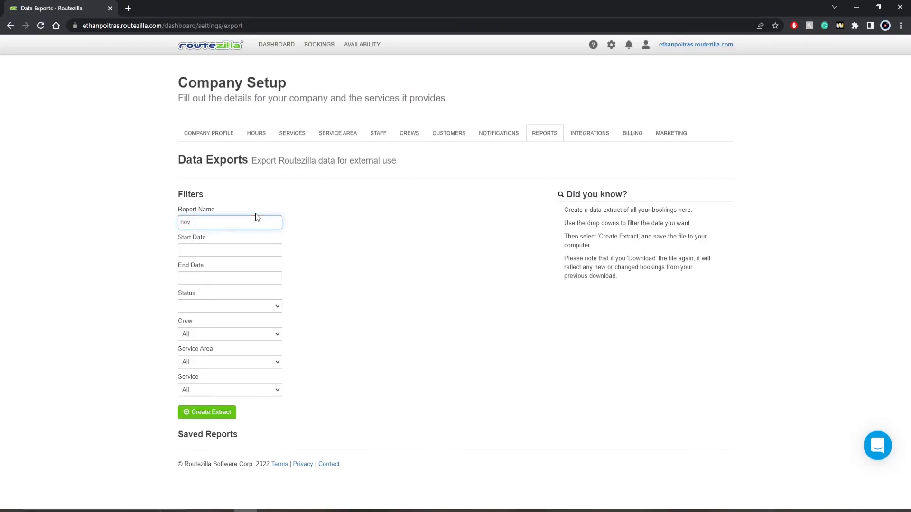
pyautogui.write('report')
# Filter the extract to Default Crew, Kelowna and Free Estimate, leaving start date empty, and create it.
pyautogui.click(188, 251)
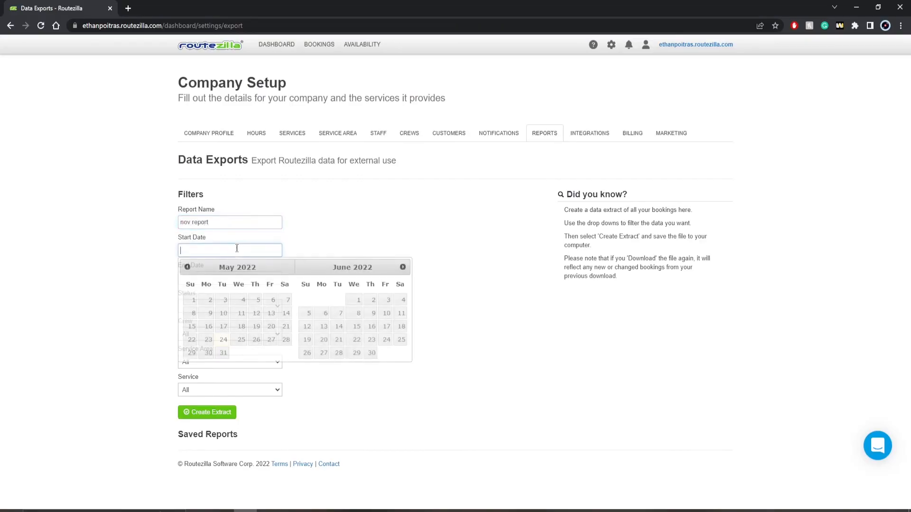
pyautogui.click(167, 284)
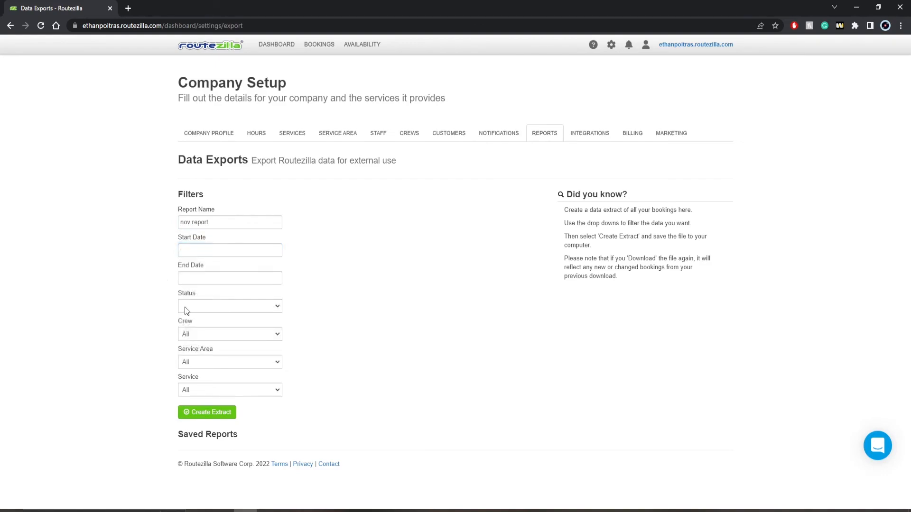
pyautogui.click(191, 340)
pyautogui.click(191, 351)
pyautogui.click(192, 362)
pyautogui.click(195, 380)
pyautogui.click(200, 389)
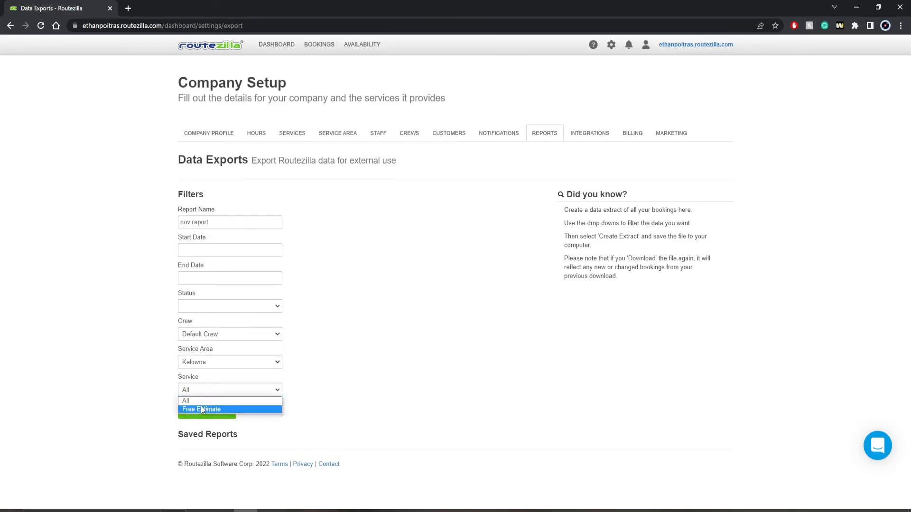
pyautogui.click(202, 409)
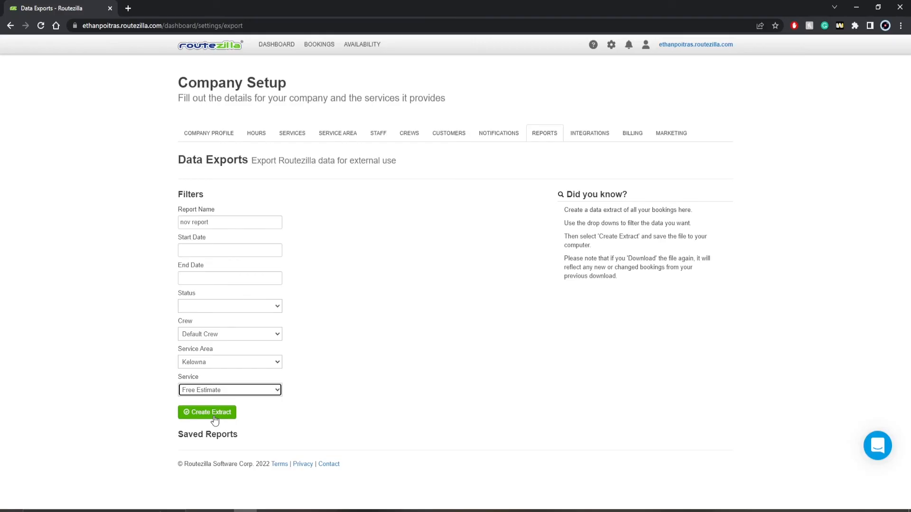
pyautogui.click(213, 415)
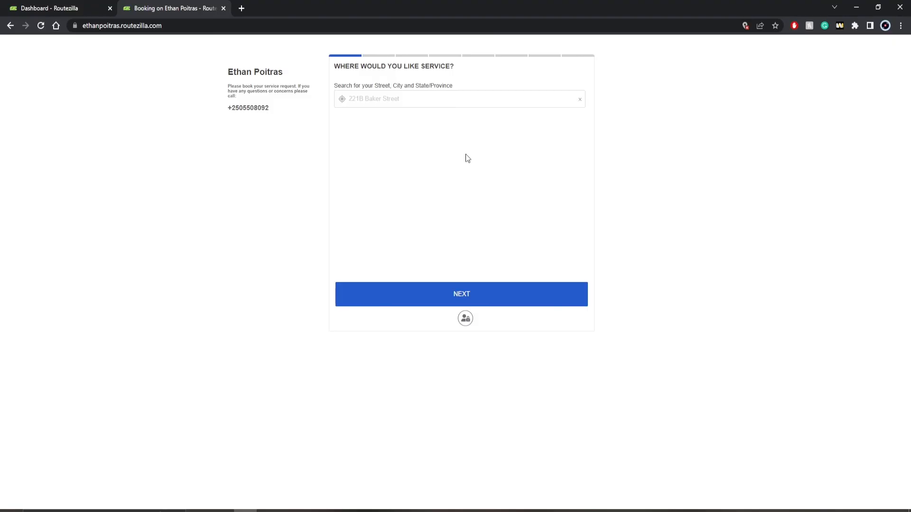
pyautogui.click(459, 104)
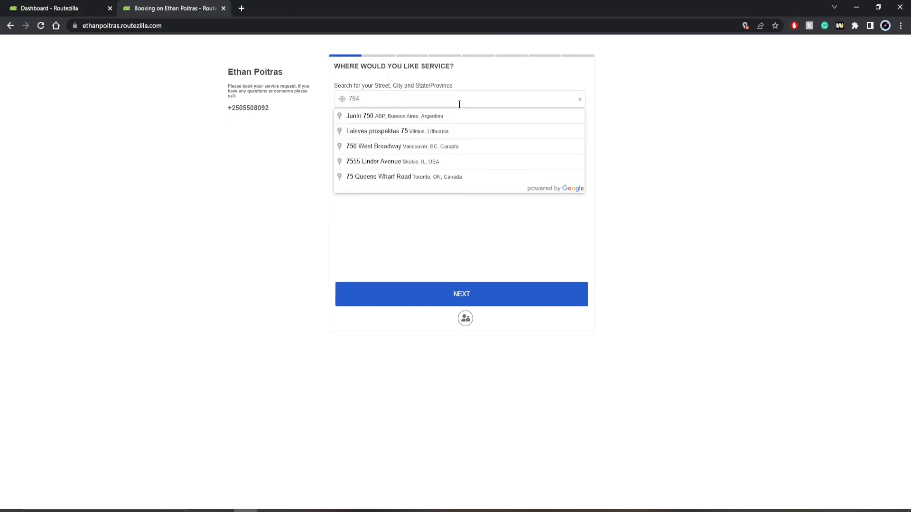
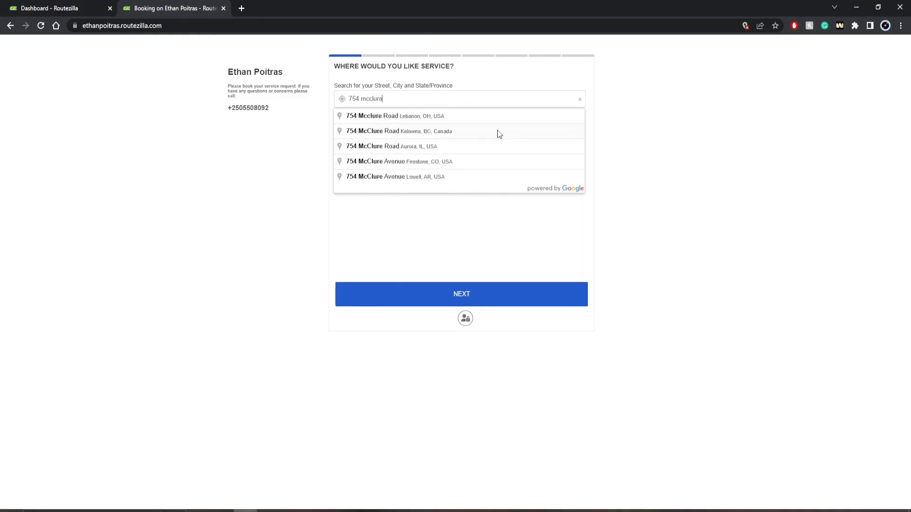
pyautogui.click(407, 133)
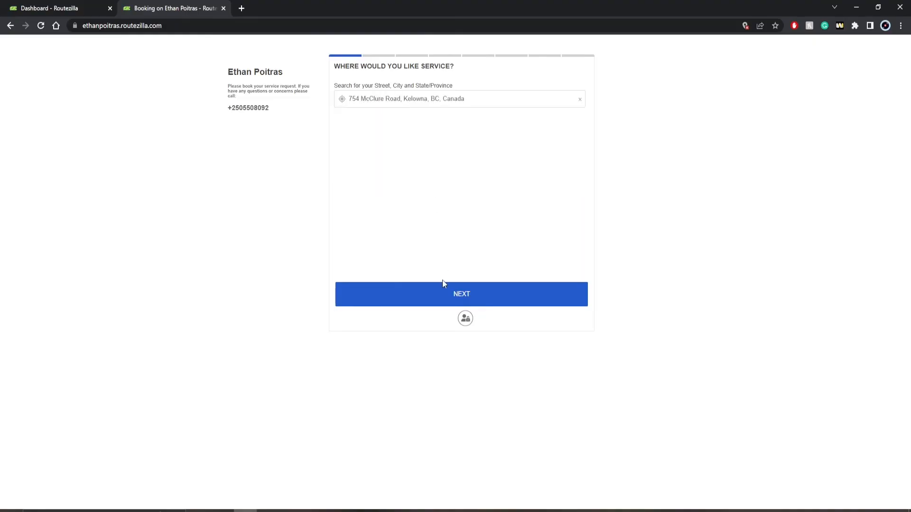
pyautogui.click(440, 298)
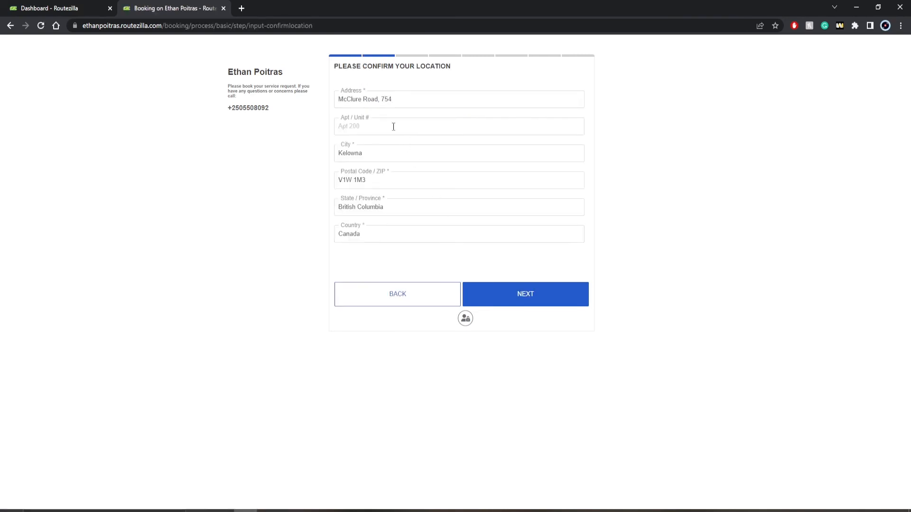
pyautogui.click(518, 297)
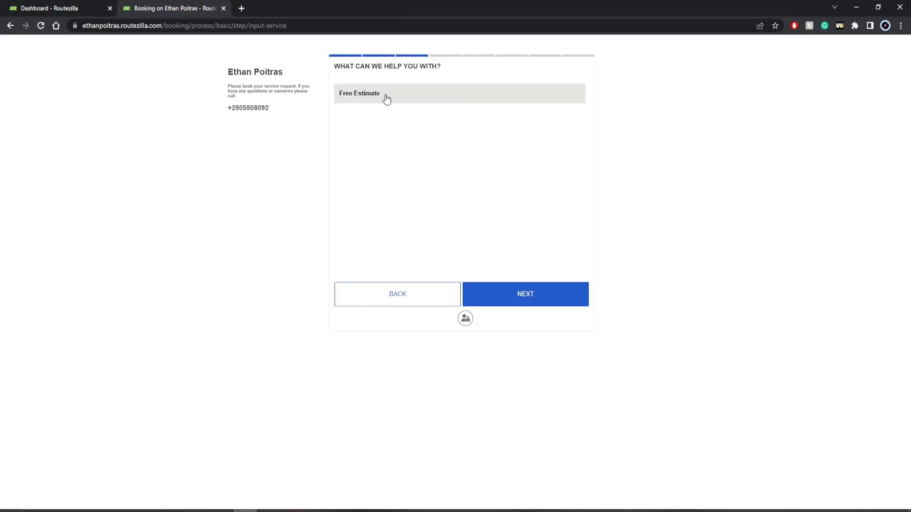
pyautogui.click(339, 95)
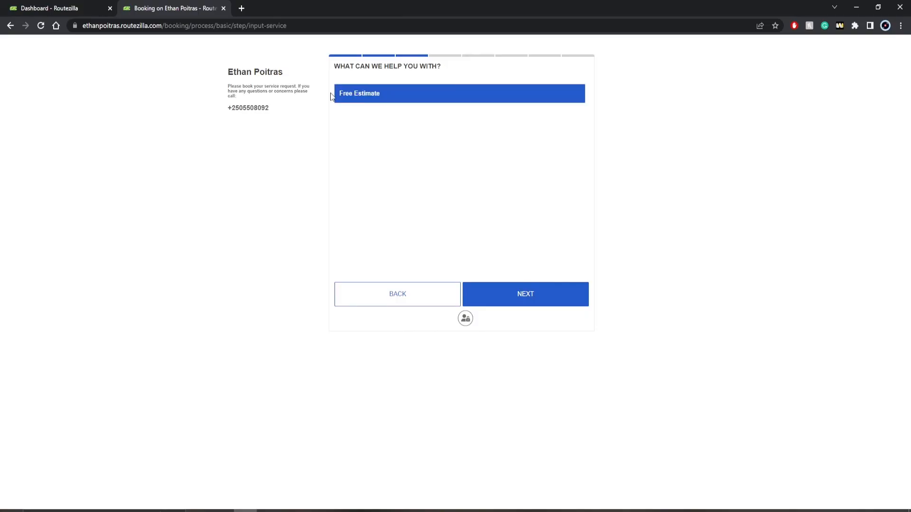
pyautogui.click(522, 298)
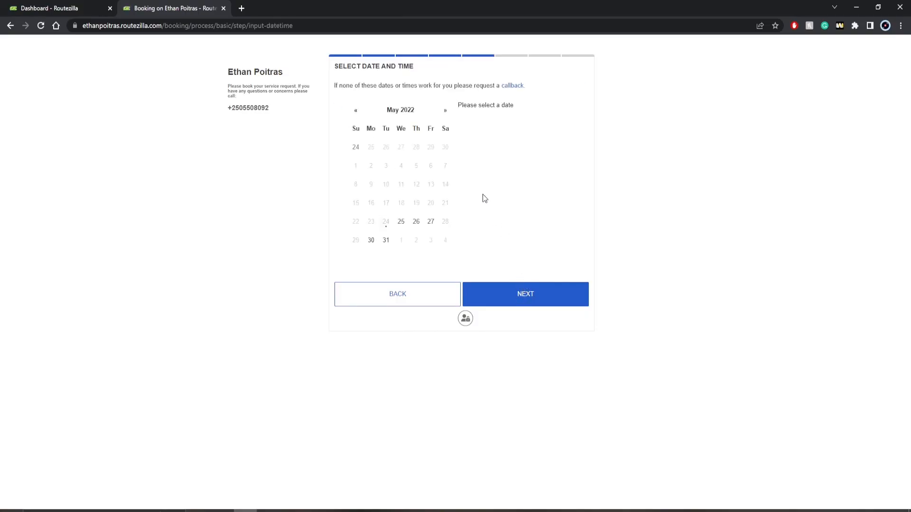
# Pick May 26, 2022 at 11:00 AM and proceed to the contact details form.
pyautogui.click(416, 223)
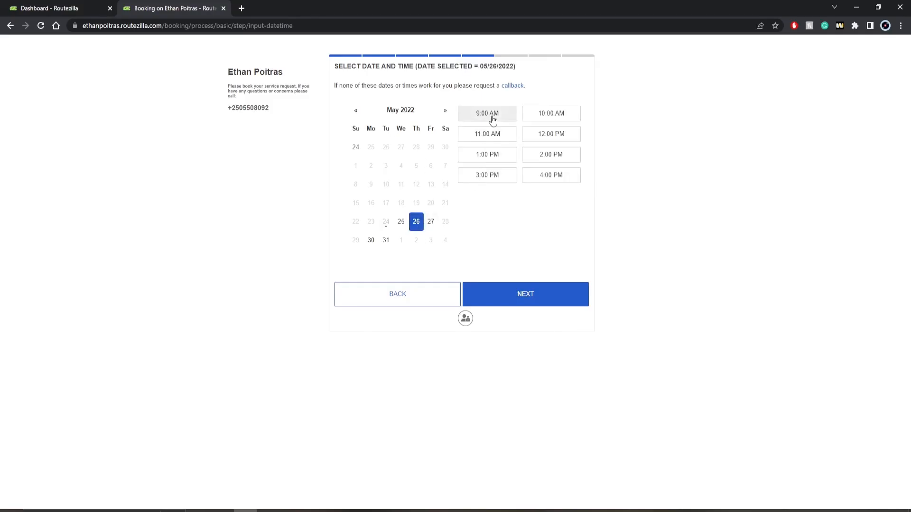
pyautogui.click(477, 139)
pyautogui.click(542, 152)
pyautogui.click(499, 136)
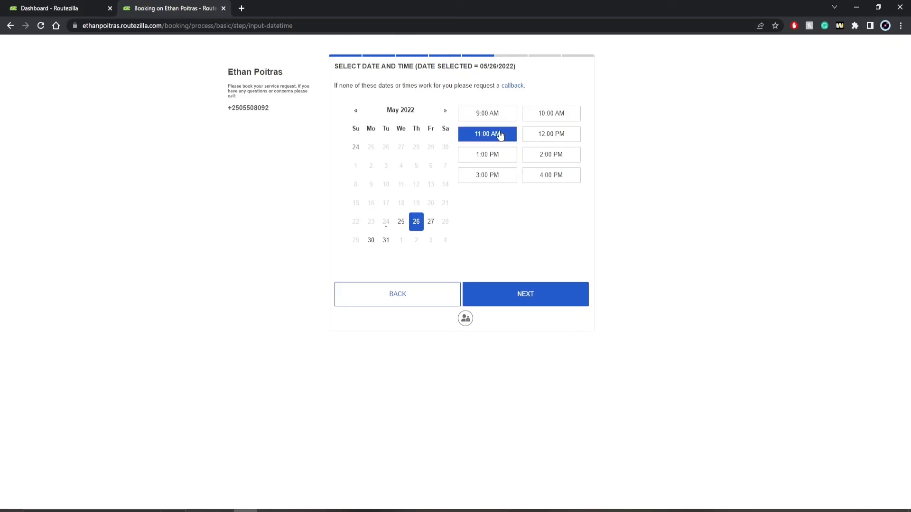
pyautogui.click(508, 296)
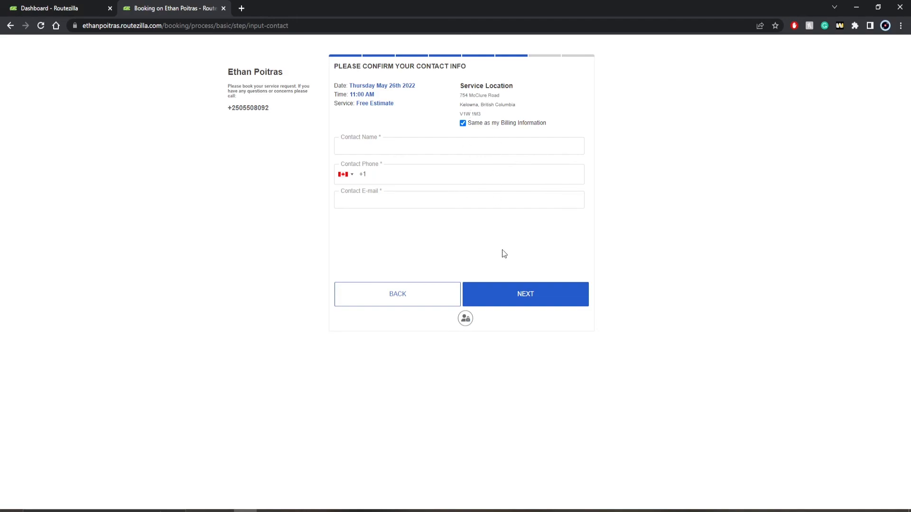
pyautogui.click(506, 292)
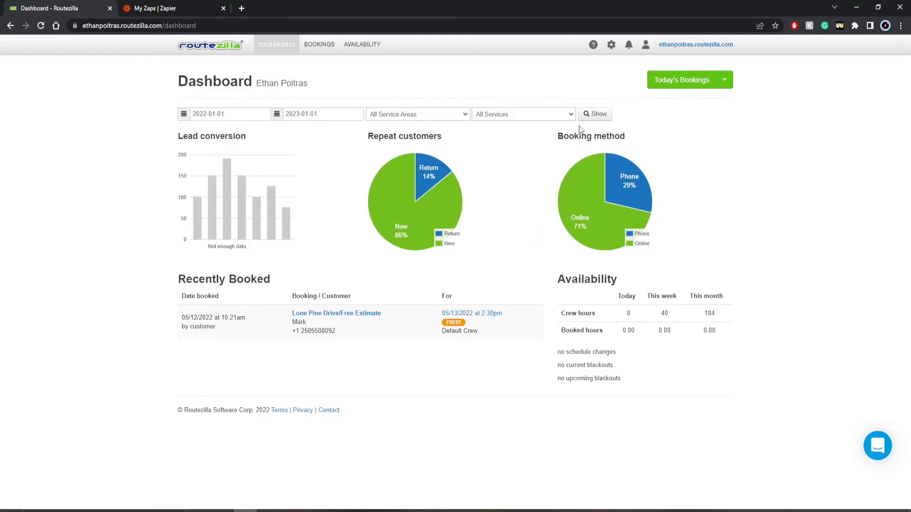
# Create a new Zap using Routezilla's New Booking Trigger as the trigger event.
pyautogui.click(611, 44)
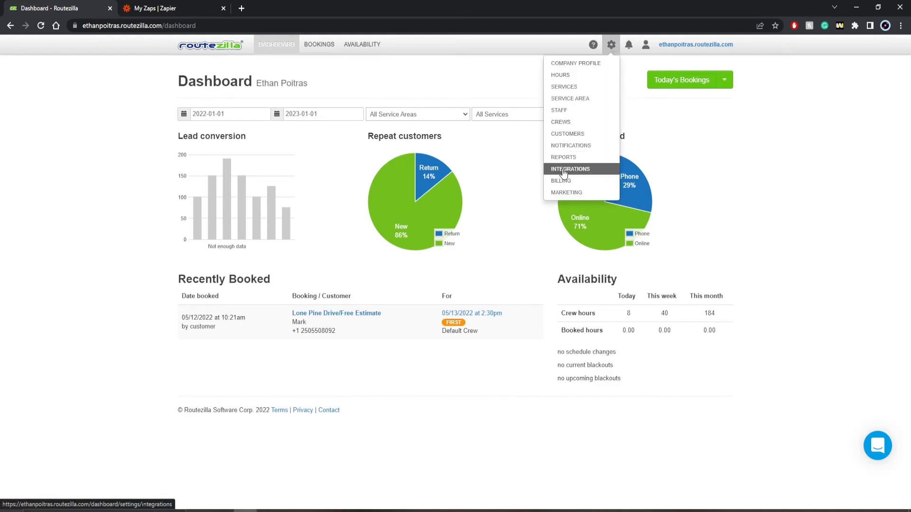
pyautogui.click(176, 8)
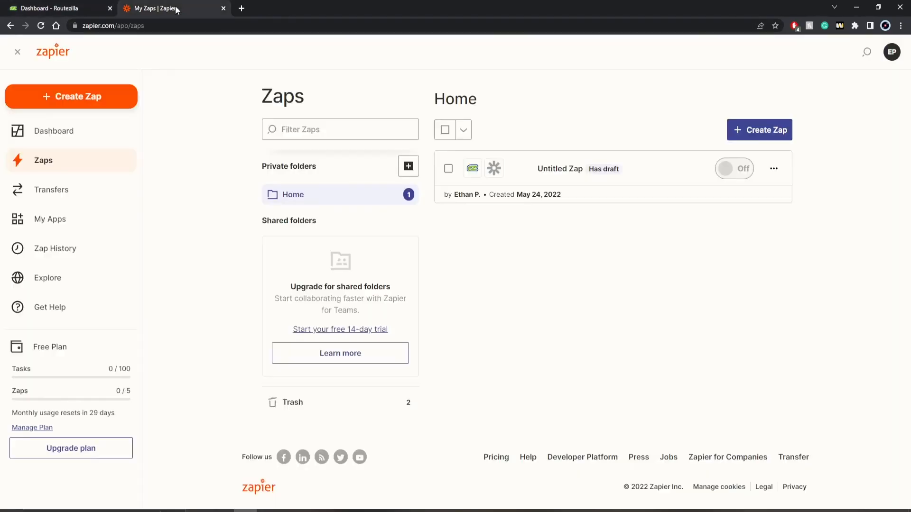
pyautogui.click(100, 98)
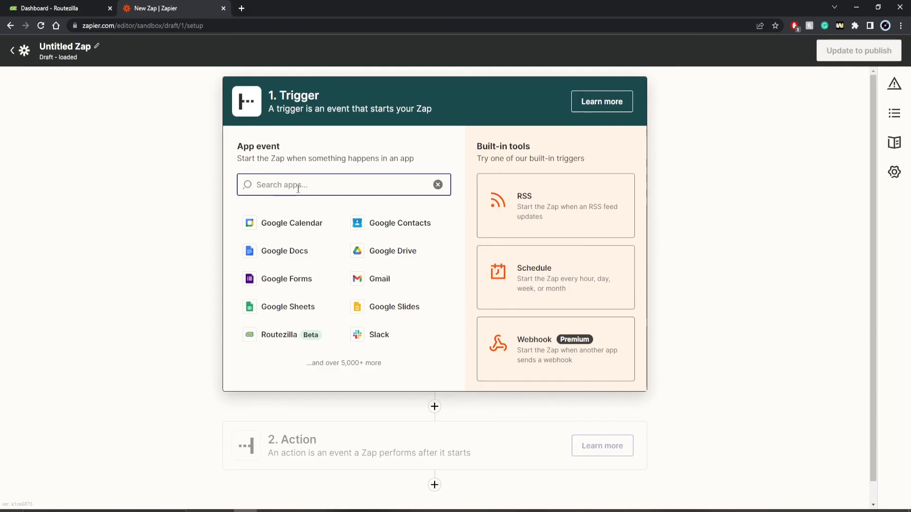
pyautogui.write('routezil')
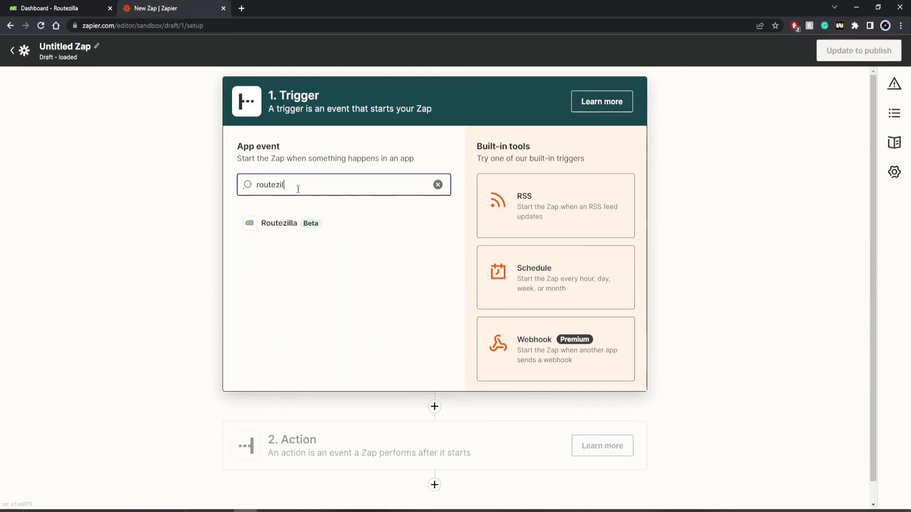
pyautogui.click(281, 223)
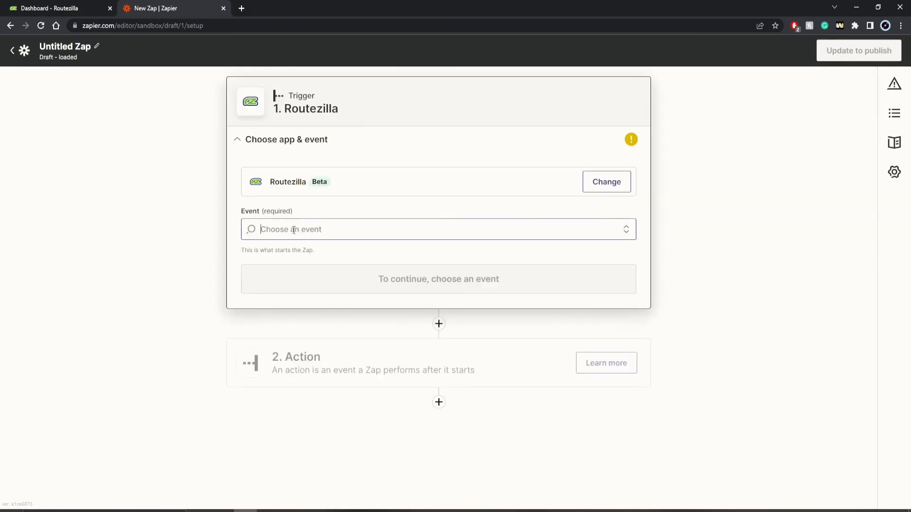
pyautogui.click(297, 232)
pyautogui.click(304, 260)
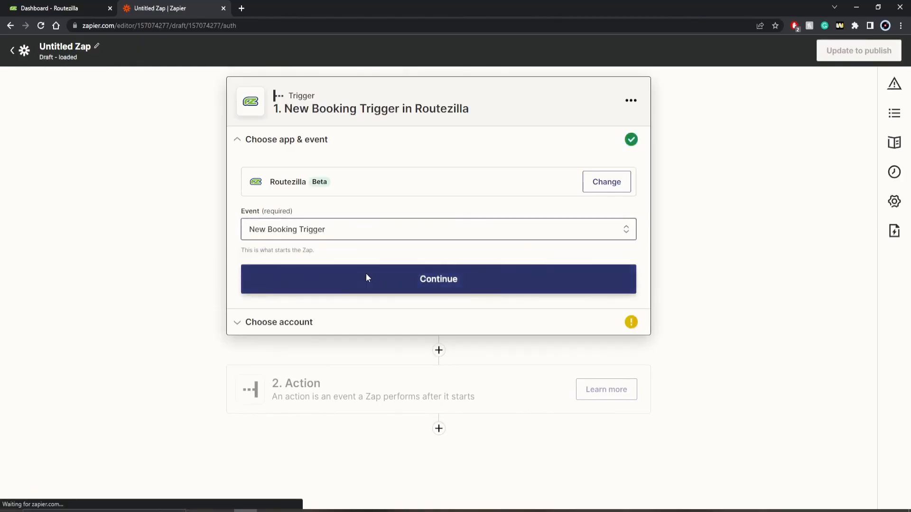
pyautogui.click(364, 273)
# Start the Routezilla account connection and generate and copy a new API key in Routezilla's Integrations settings.
pyautogui.click(605, 208)
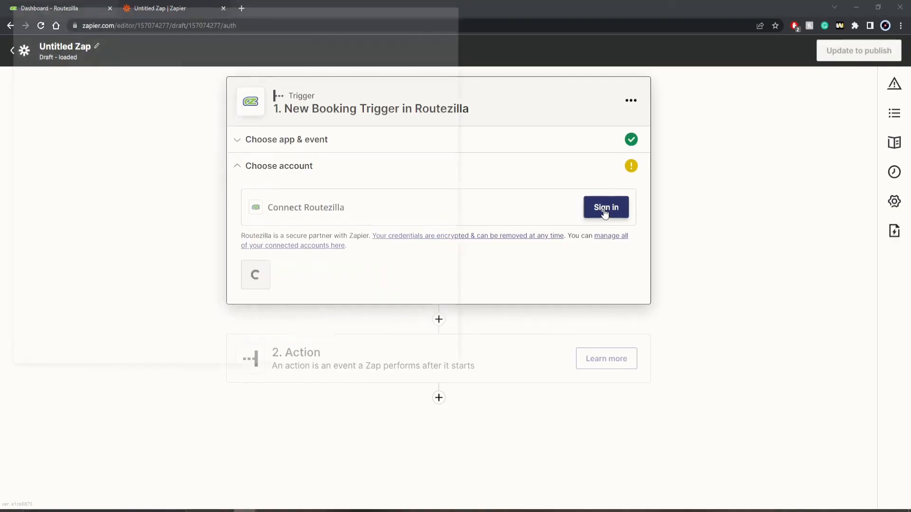
pyautogui.moveTo(314, 10); pyautogui.dragTo(372, 76)
pyautogui.click(278, 268)
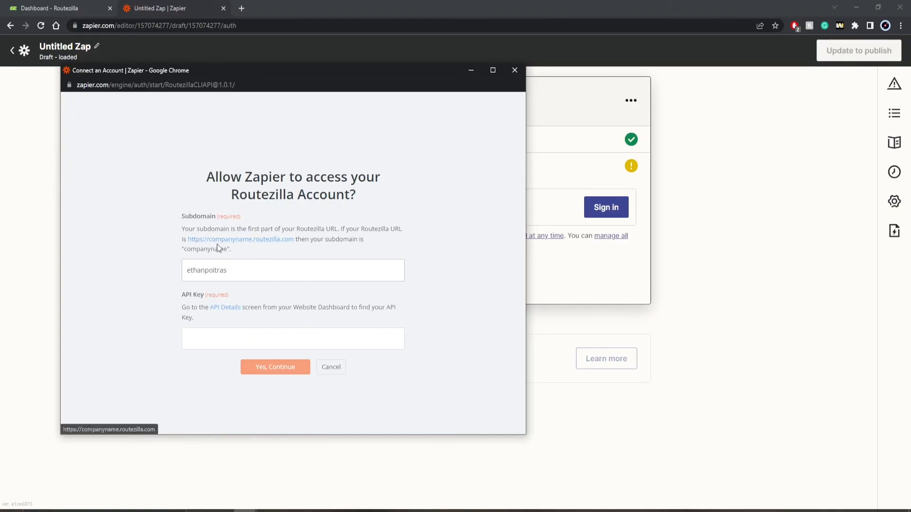
pyautogui.click(221, 339)
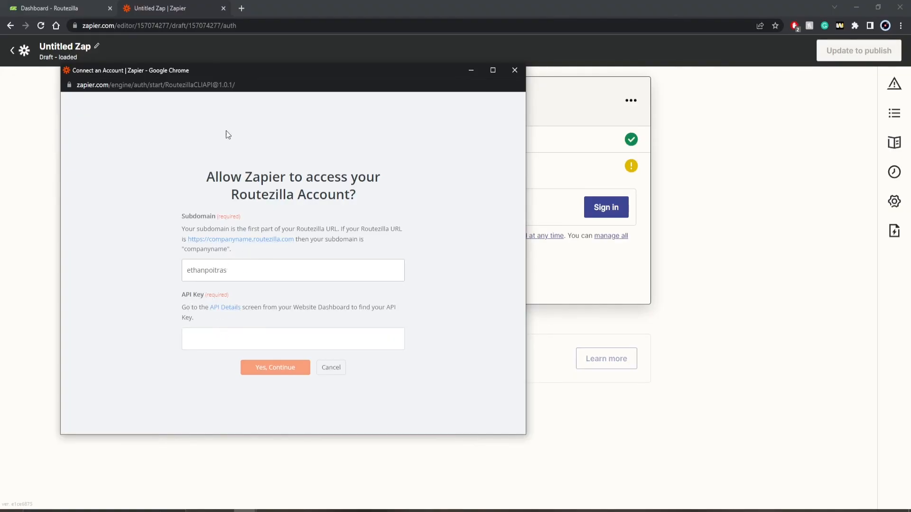
pyautogui.click(64, 9)
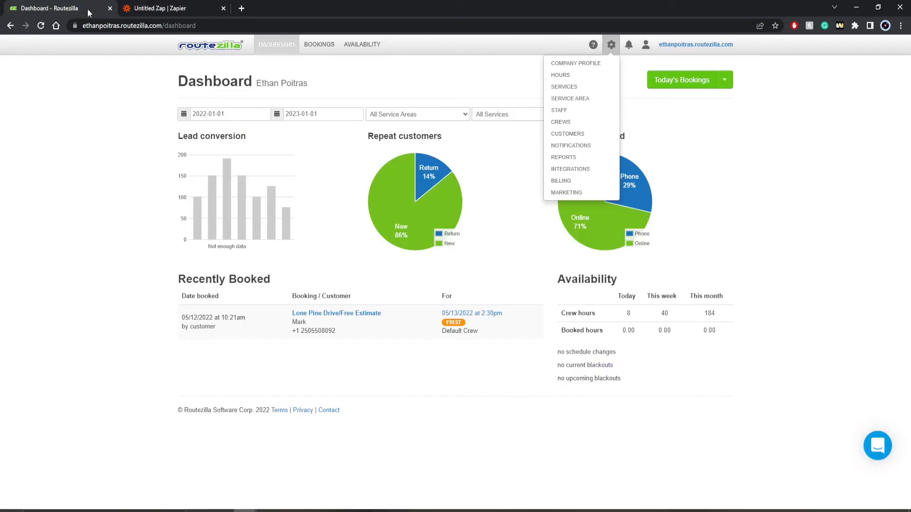
pyautogui.click(568, 169)
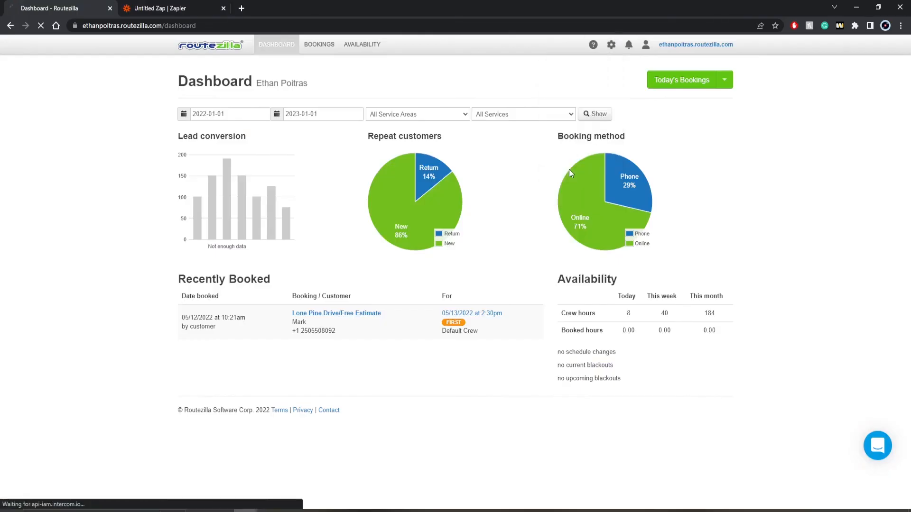
pyautogui.click(234, 252)
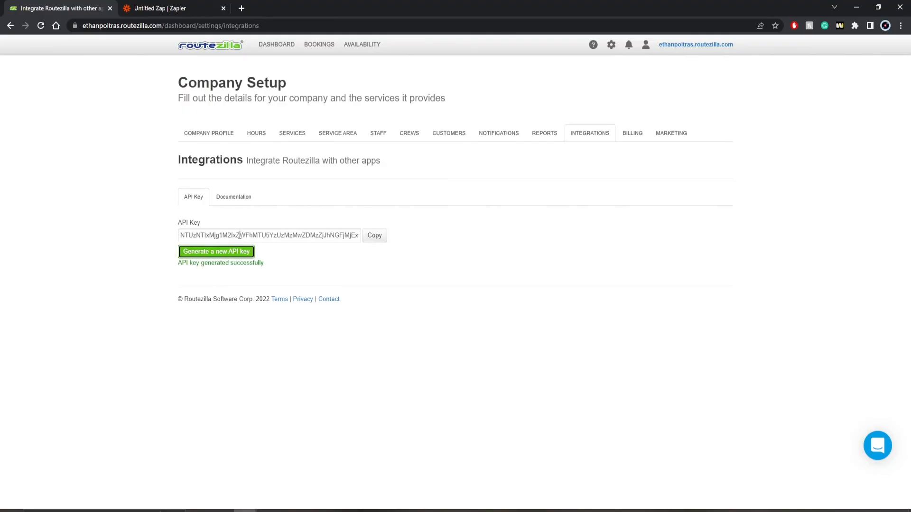
pyautogui.click(375, 236)
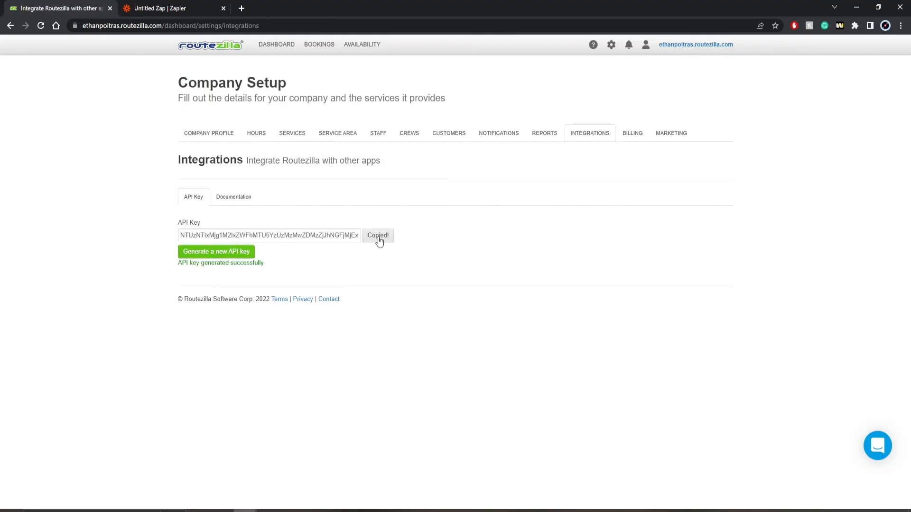
# Paste the API key into Zapier's connection window and confirm the Routezilla account.
pyautogui.hotkey('alt', 'Tab')
pyautogui.click(273, 338)
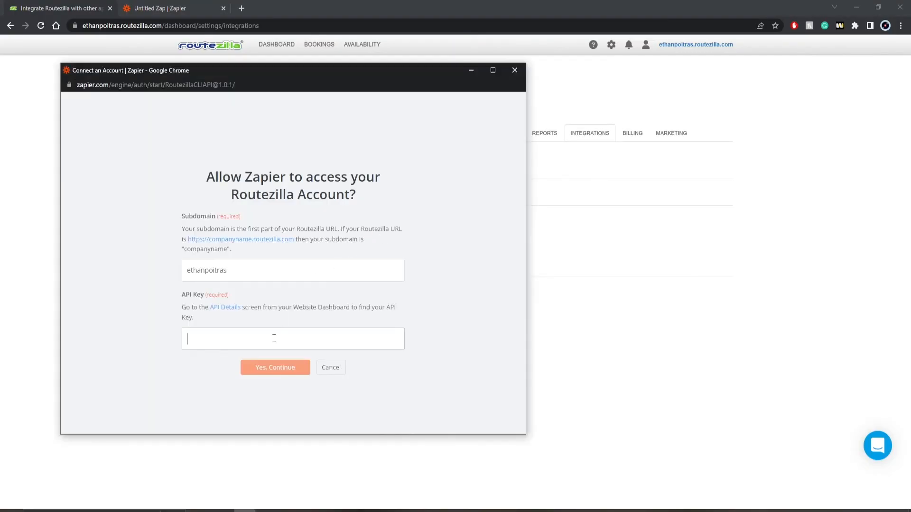
pyautogui.hotkey('ctrl', 'v')
pyautogui.click(277, 367)
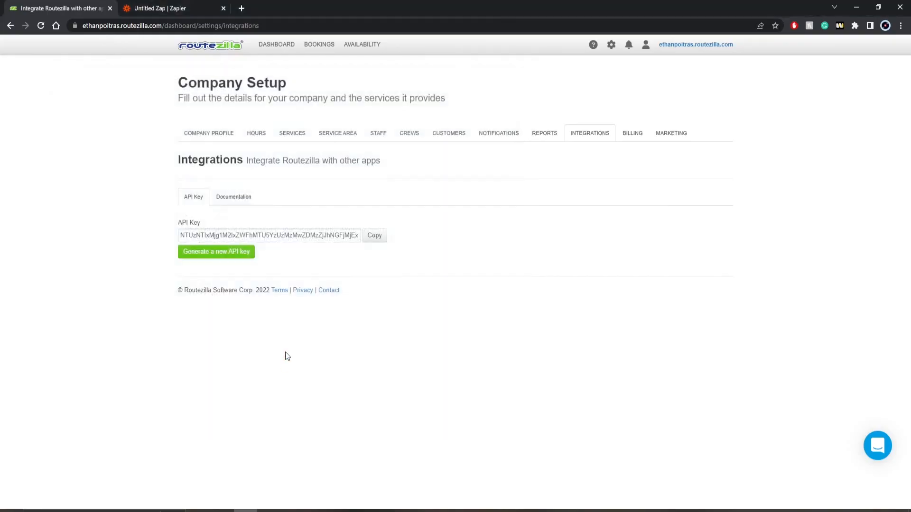
pyautogui.click(142, 6)
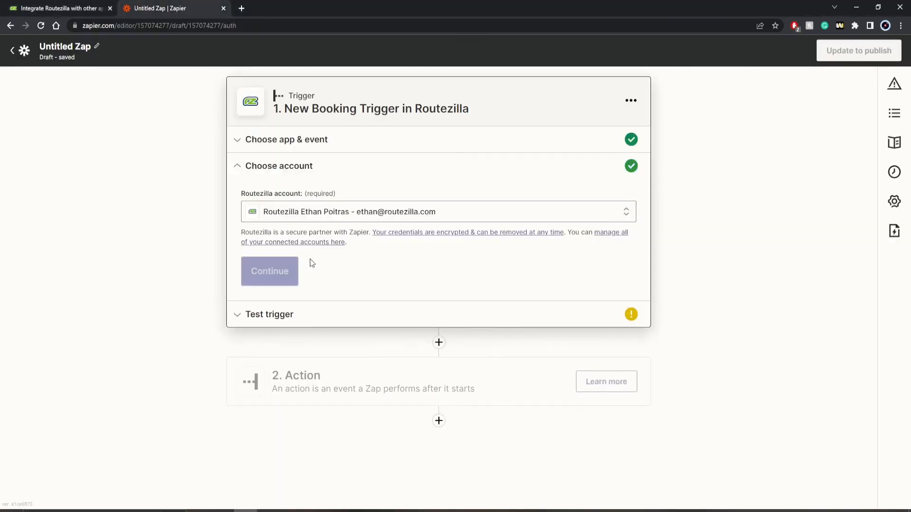
# Skip the New Booking Trigger test and continue to the Zap's Action step.
pyautogui.click(280, 271)
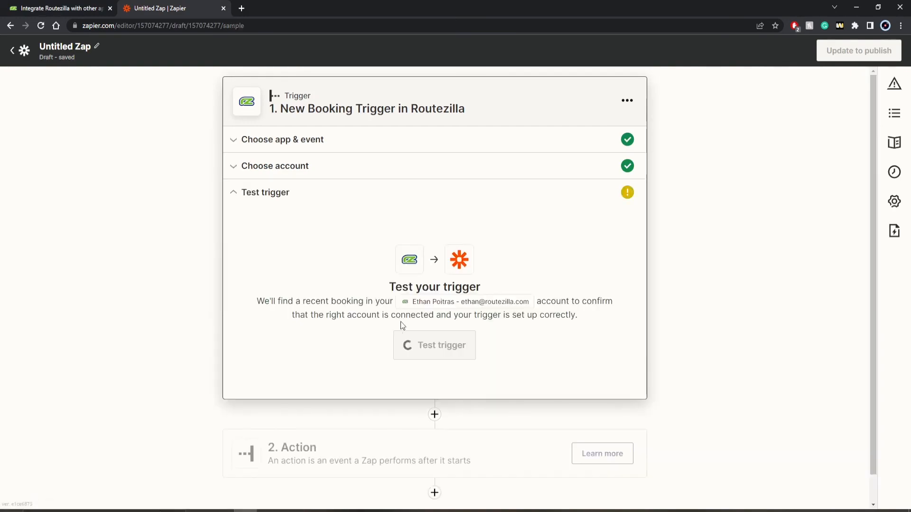
pyautogui.click(437, 357)
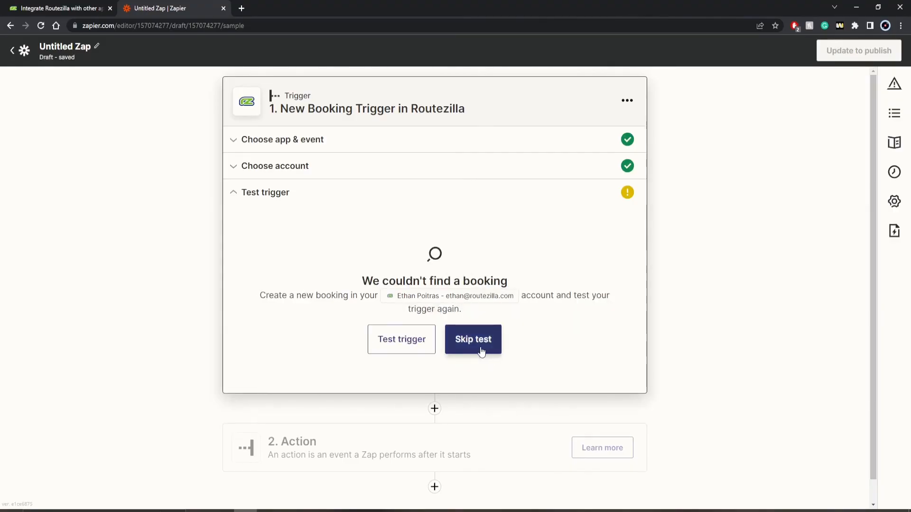
pyautogui.click(481, 351)
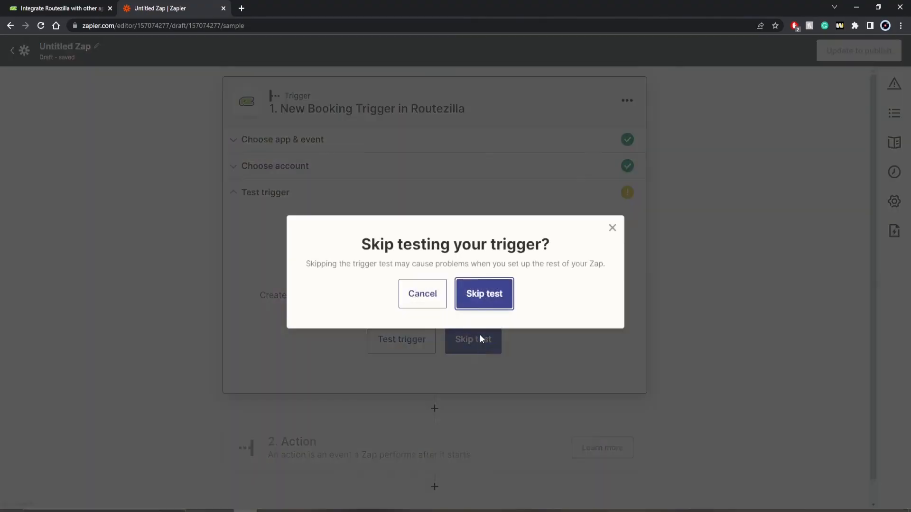
pyautogui.click(482, 298)
pyautogui.scroll(-6, 485, 312)
pyautogui.scroll(-5, 616, 330)
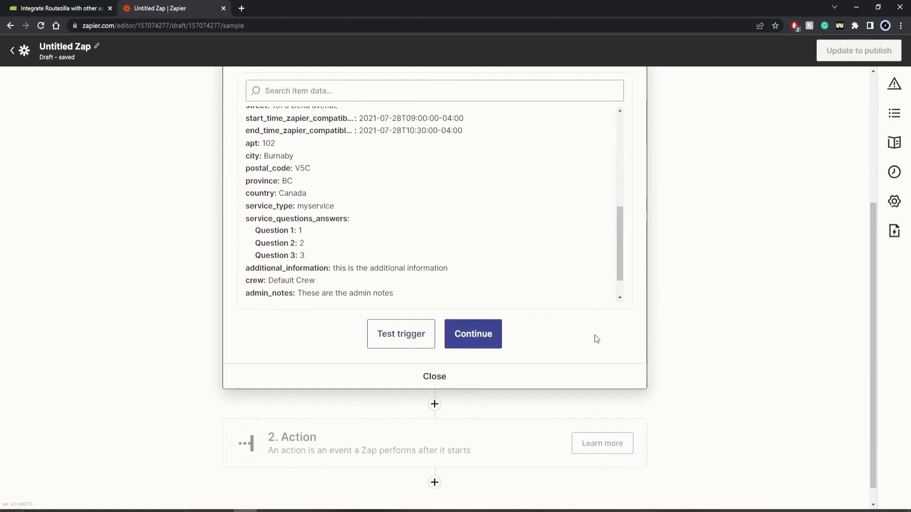
pyautogui.click(483, 325)
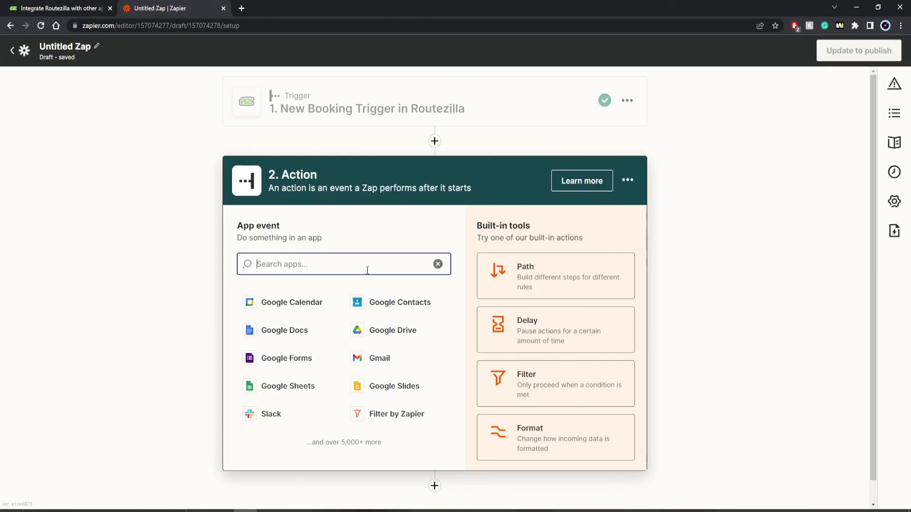
# Set the action to Square's Add Customer to Group, then open and close the Square sign-in window.
pyautogui.write('squa')
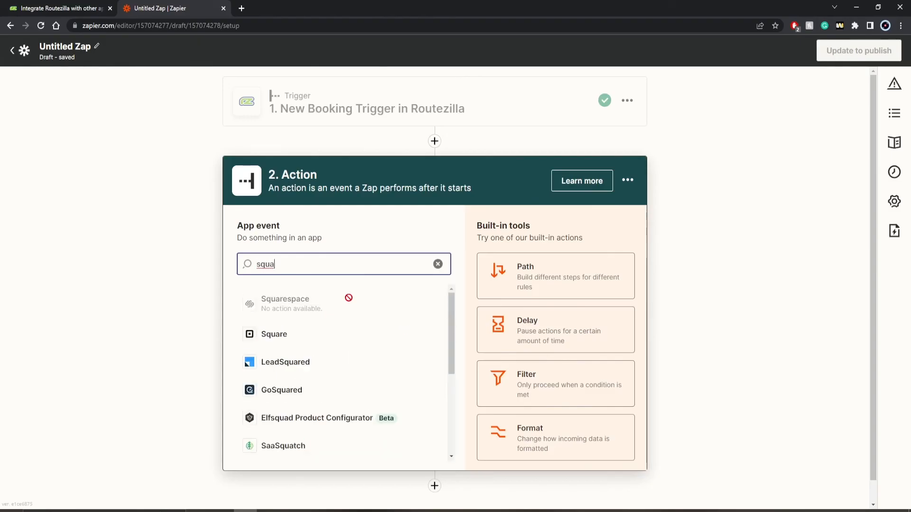
pyautogui.click(286, 338)
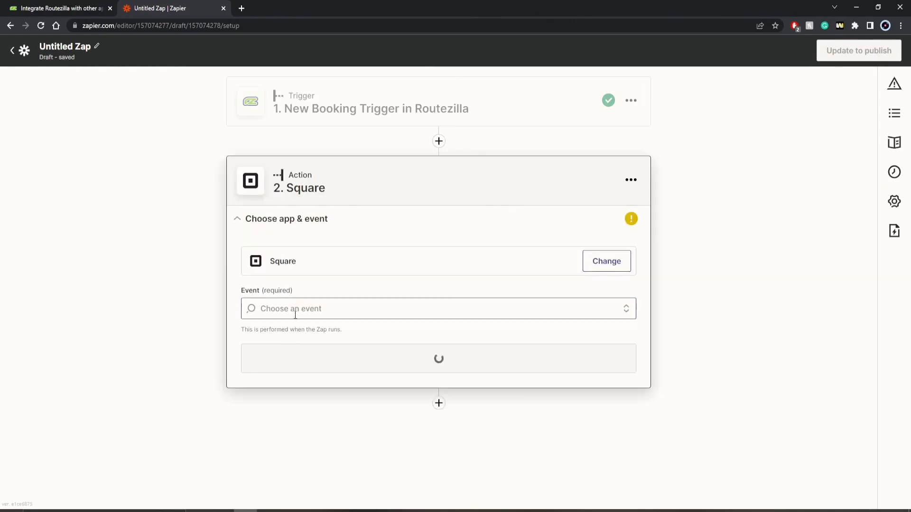
pyautogui.click(310, 311)
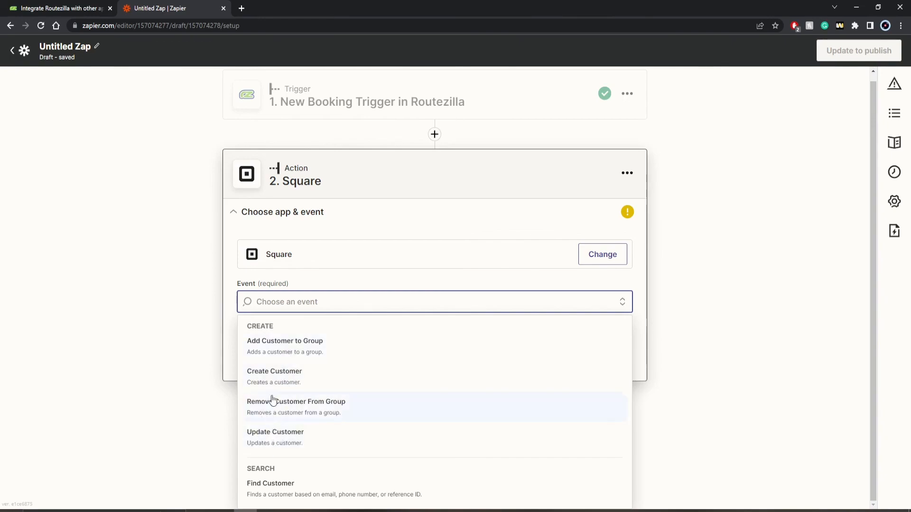
pyautogui.click(274, 349)
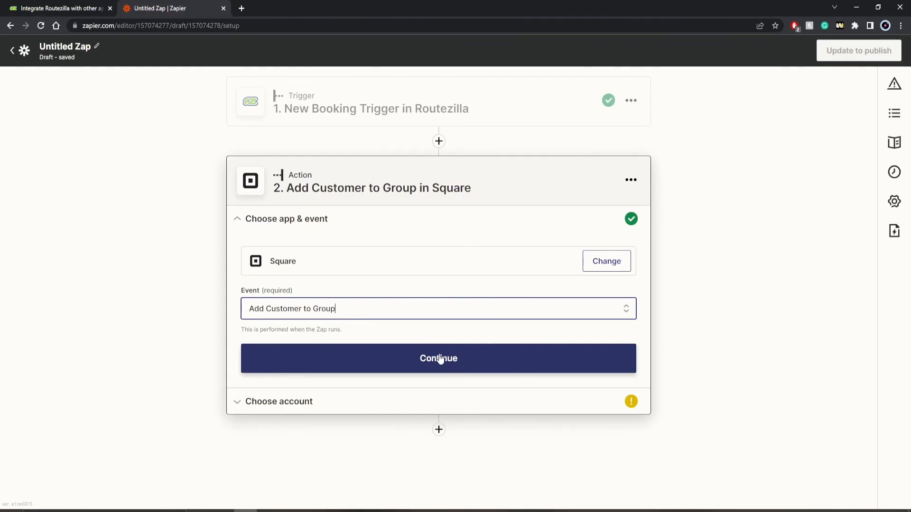
pyautogui.click(441, 360)
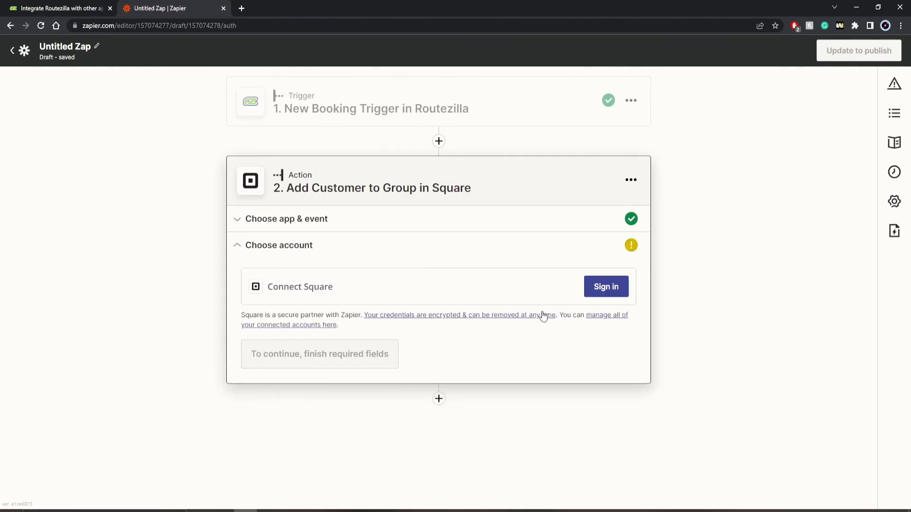
pyautogui.click(591, 295)
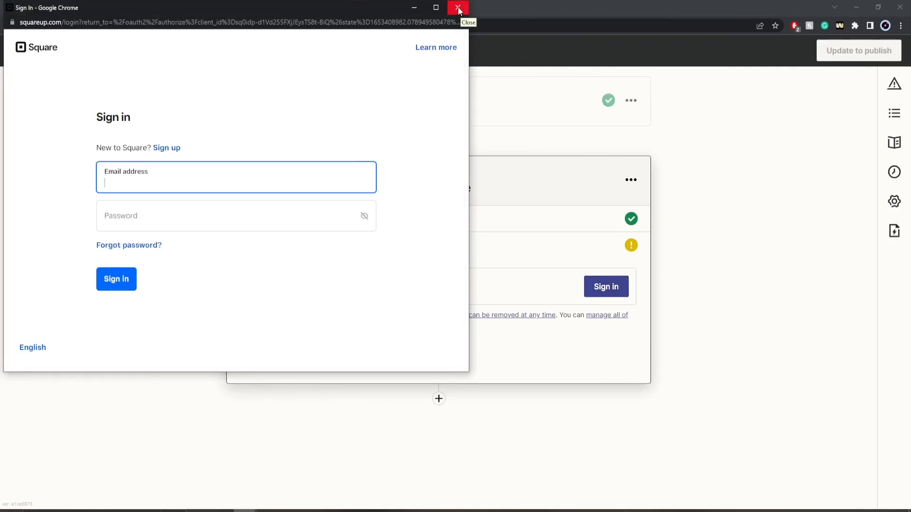
pyautogui.click(459, 8)
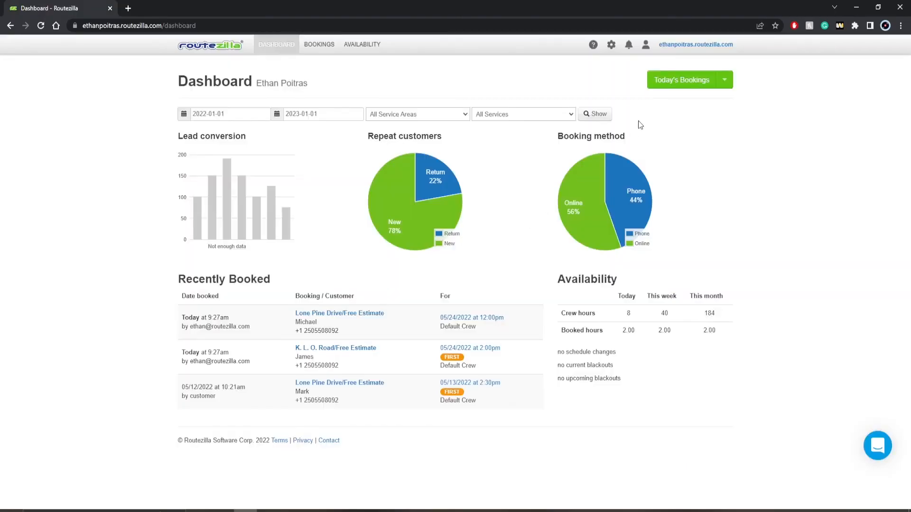
# Book a 1pm Free Estimate for an existing customer in today's schedule, scheduling despite the conflict warning.
pyautogui.click(674, 85)
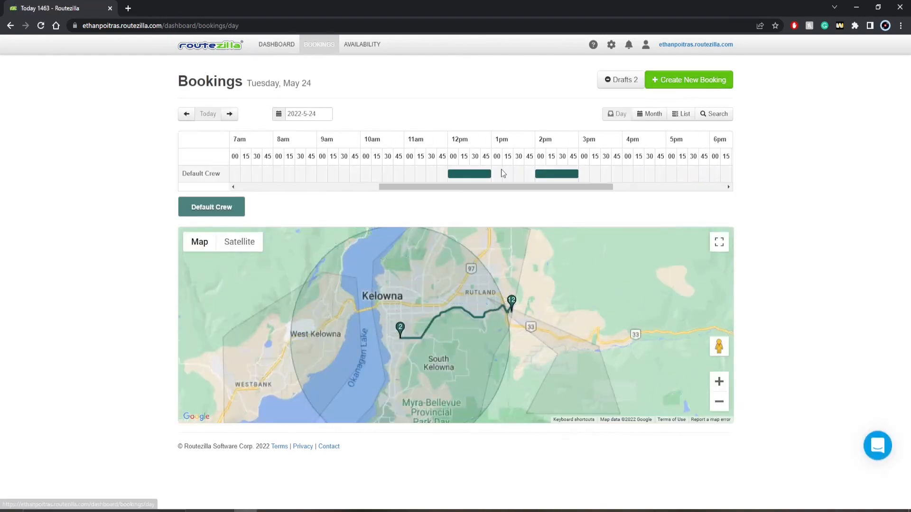
pyautogui.click(497, 173)
pyautogui.click(256, 151)
pyautogui.click(238, 167)
pyautogui.click(229, 215)
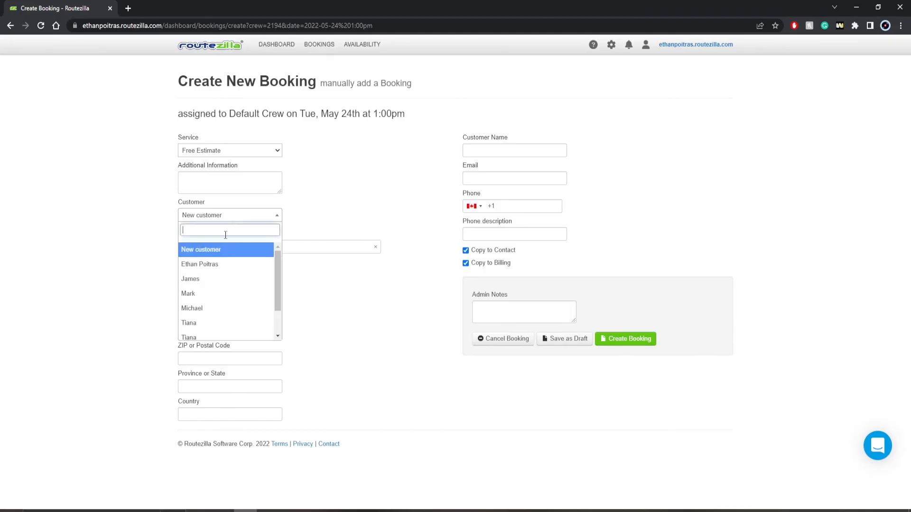
pyautogui.click(208, 308)
pyautogui.scroll(-7, 332, 391)
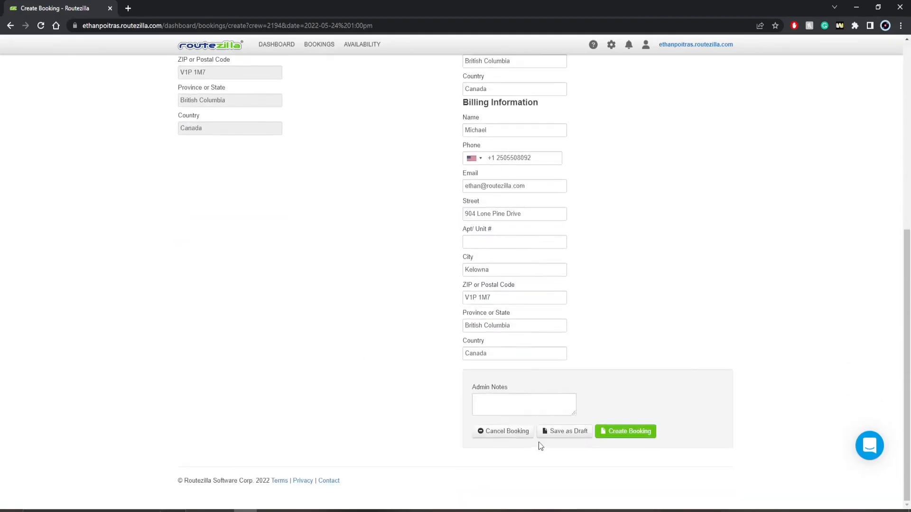
pyautogui.click(622, 430)
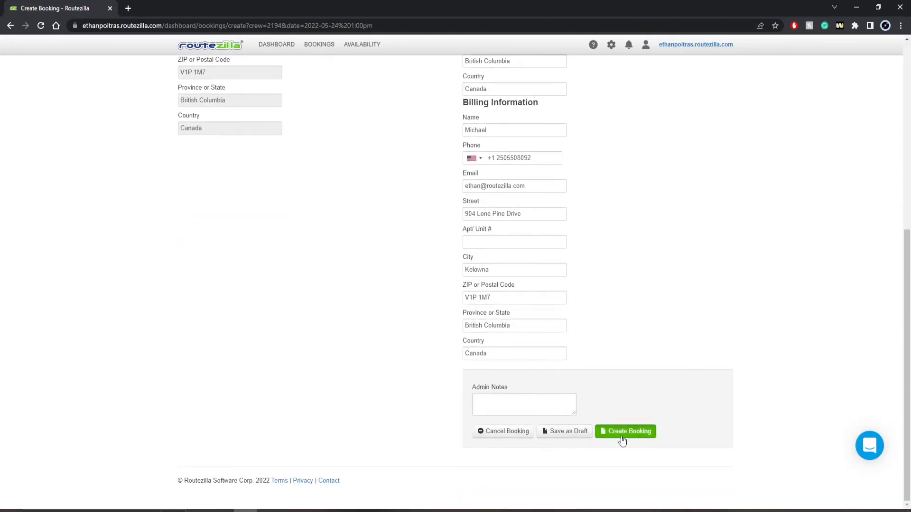
pyautogui.click(249, 105)
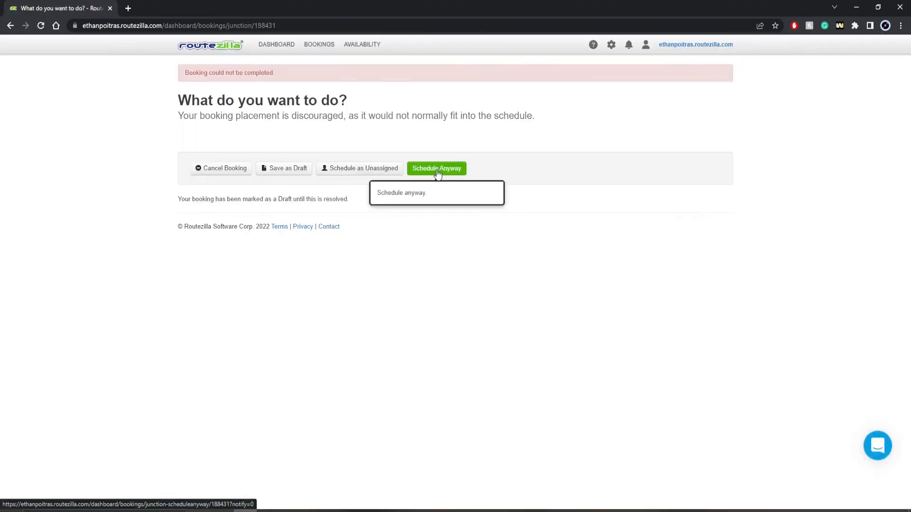
pyautogui.click(437, 170)
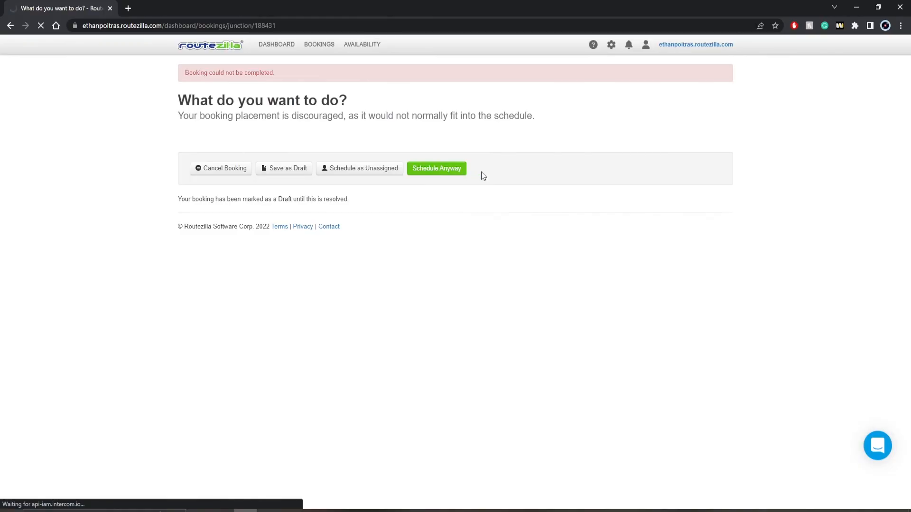
# Quick-edit the 2pm K. L. O. Road booking with Default Crew and submit without emailing the customer.
pyautogui.moveTo(551, 194)
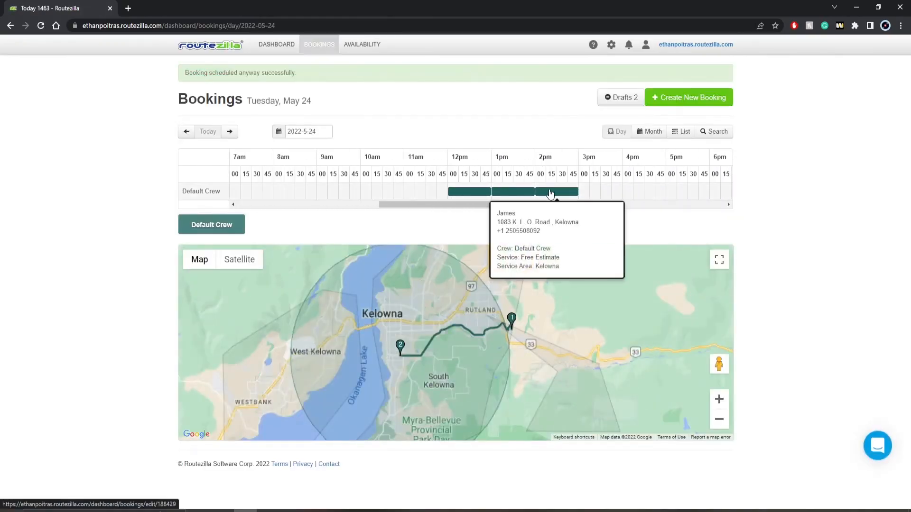
pyautogui.click(550, 193)
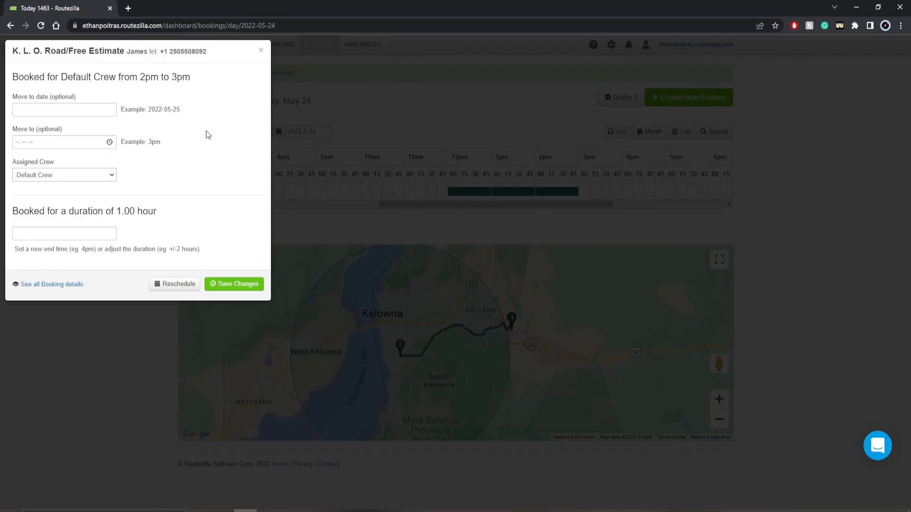
pyautogui.click(66, 143)
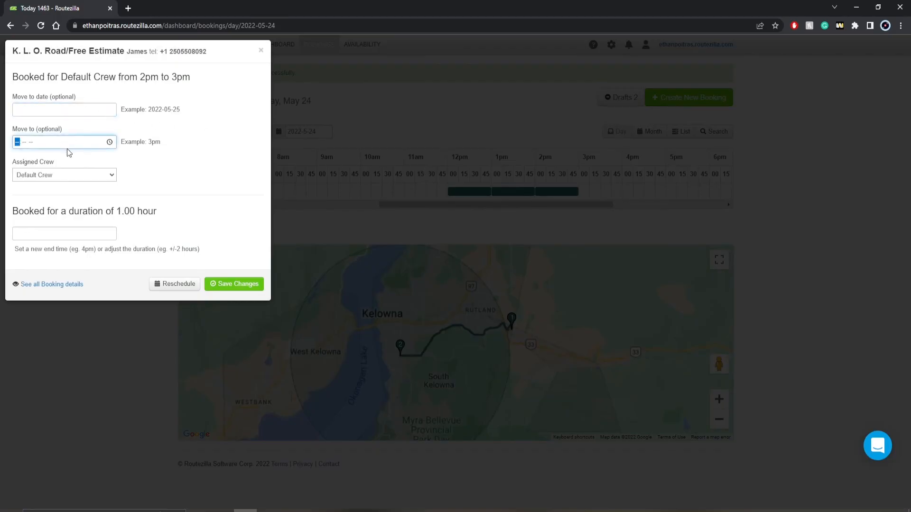
pyautogui.click(61, 176)
pyautogui.click(60, 176)
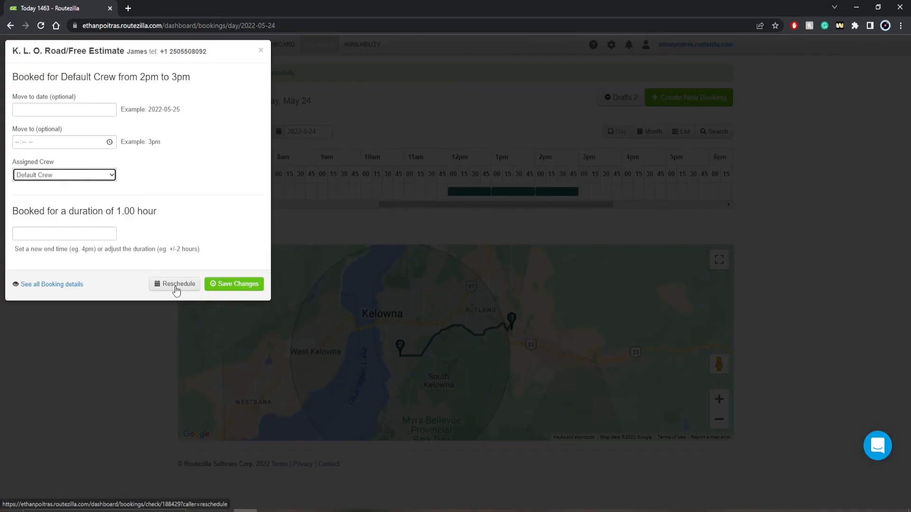
pyautogui.click(232, 286)
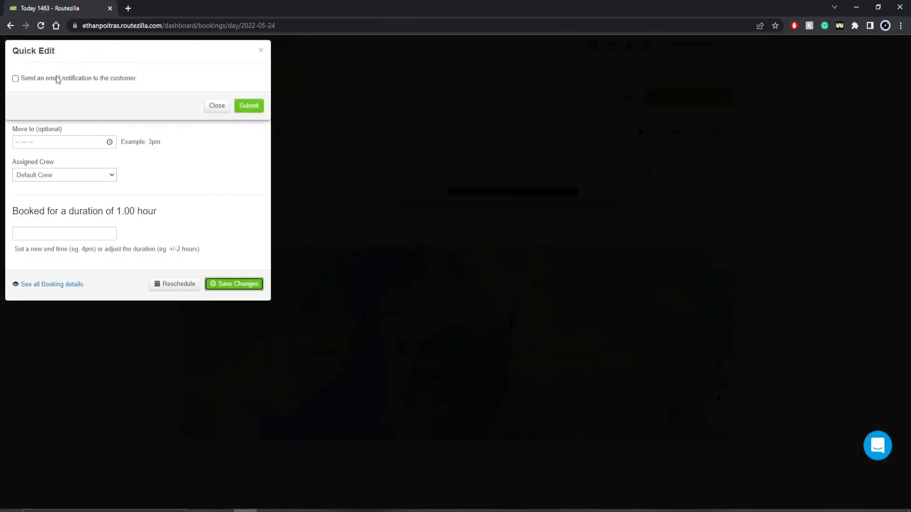
pyautogui.click(239, 109)
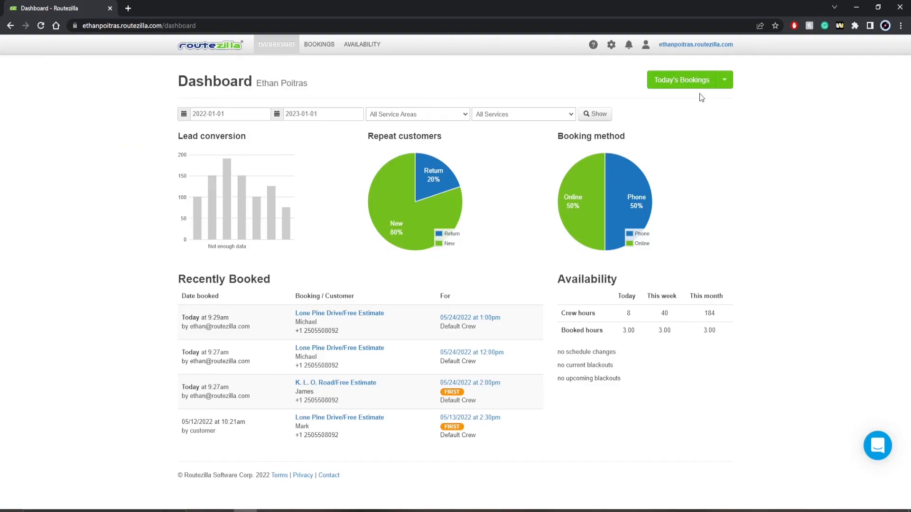
pyautogui.click(725, 80)
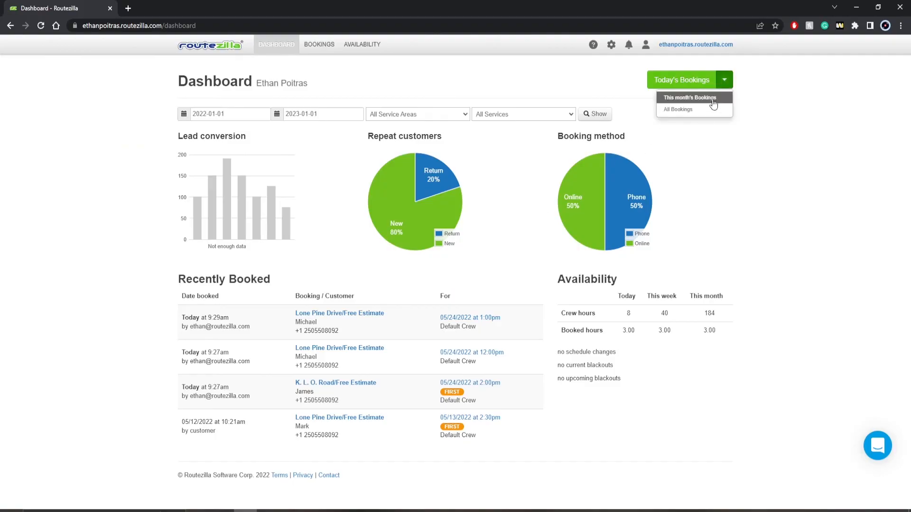
# Open the 05/24/2022 12:00pm booking from All Bookings and save it unchanged.
pyautogui.click(701, 113)
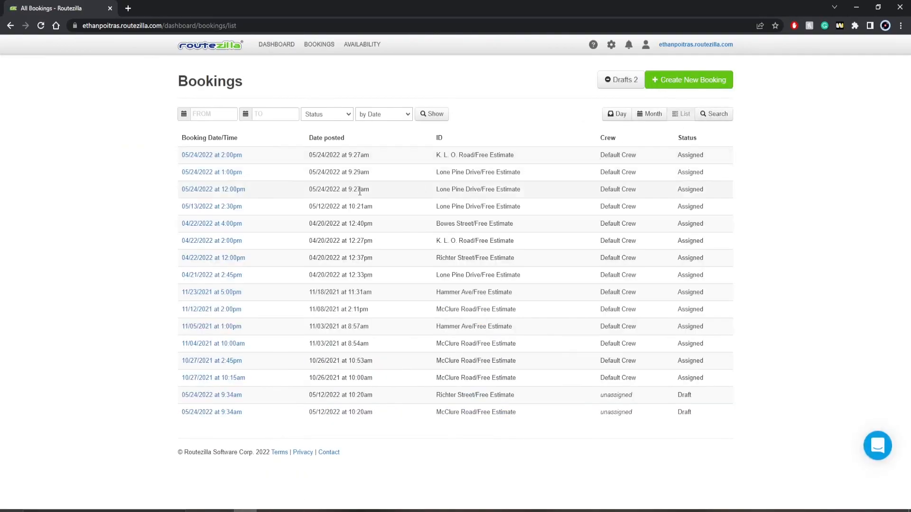
pyautogui.click(223, 190)
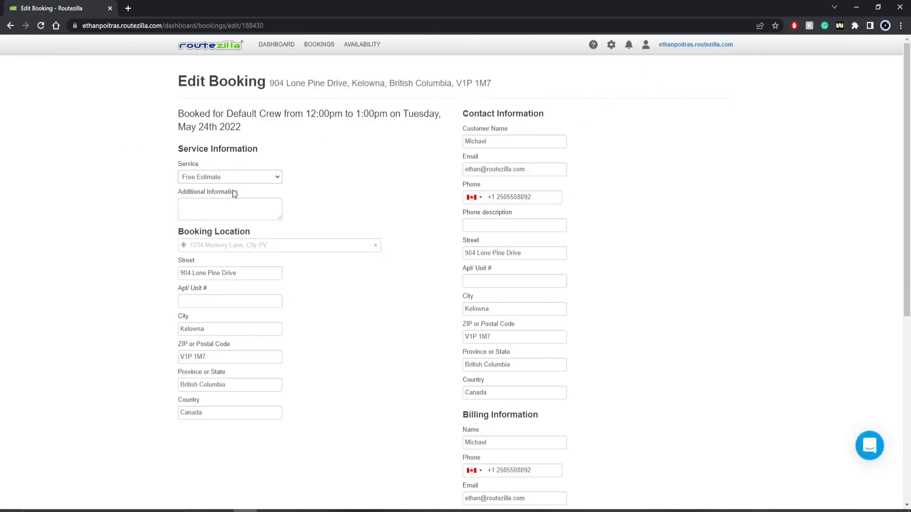
pyautogui.scroll(-2, 243, 197)
pyautogui.scroll(1, 243, 197)
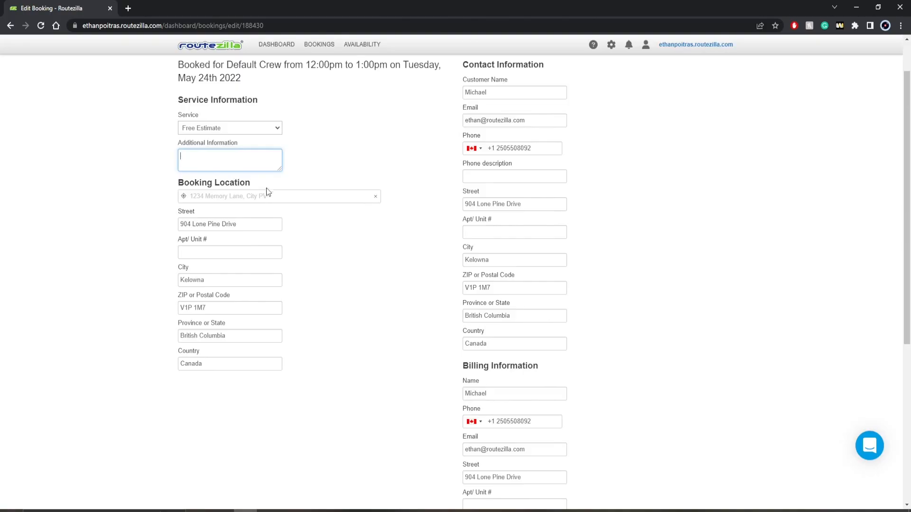
pyautogui.scroll(1, 334, 212)
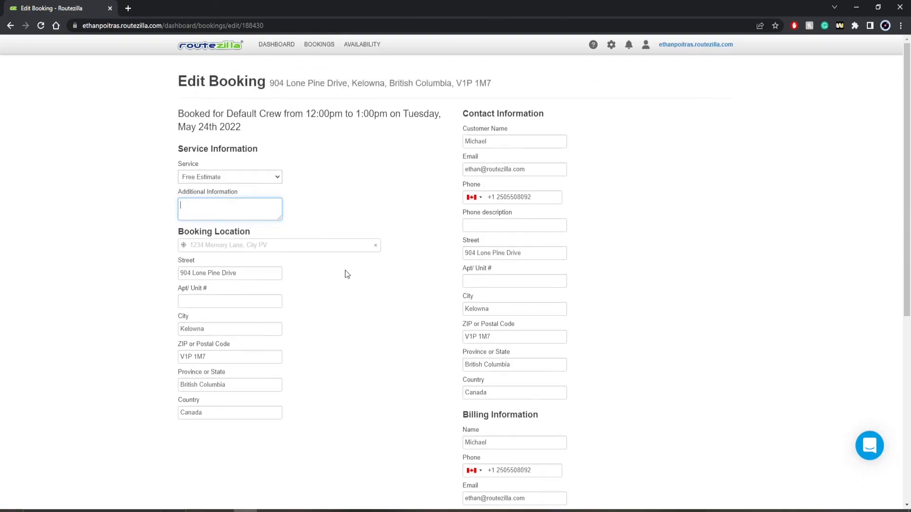
pyautogui.scroll(-7, 344, 280)
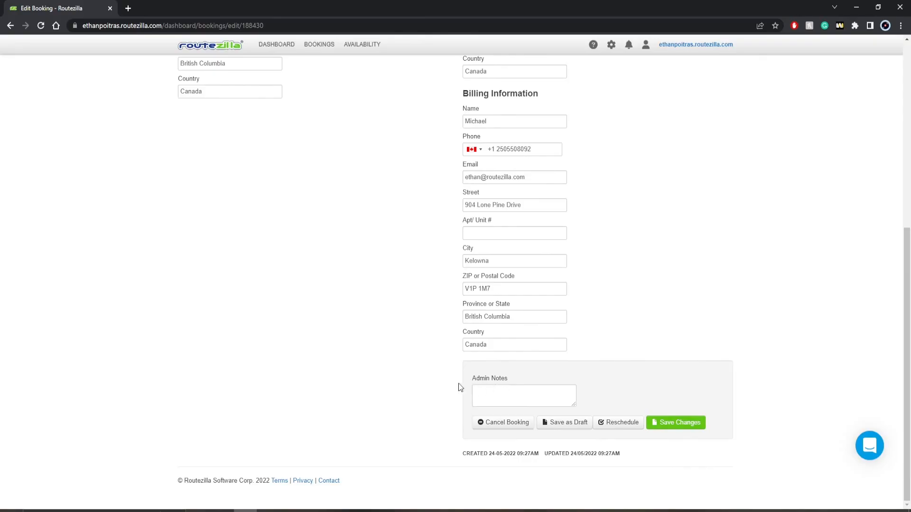
pyautogui.click(675, 426)
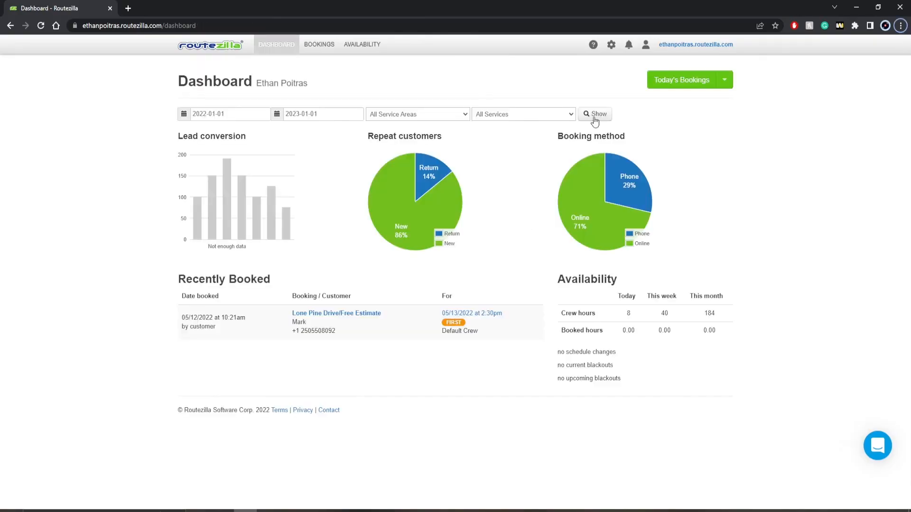
# Open Billing from the company settings gear menu.
pyautogui.click(611, 44)
pyautogui.click(565, 184)
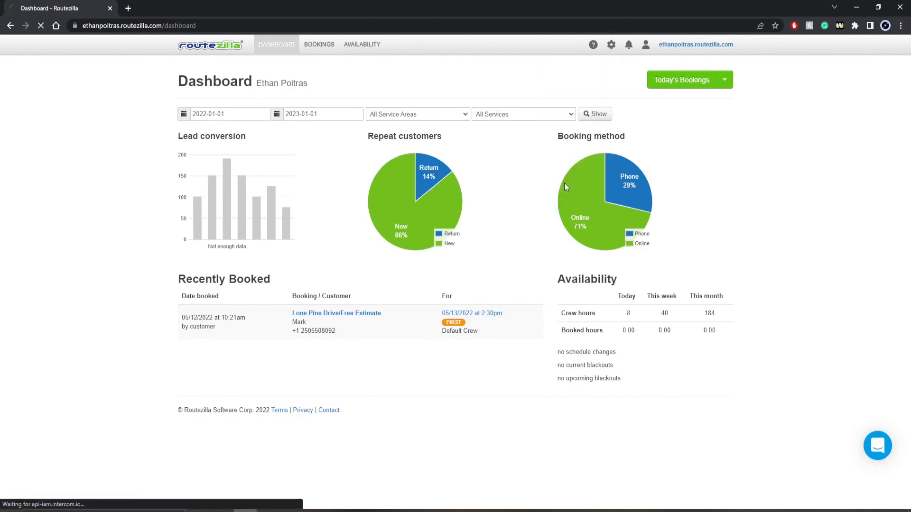